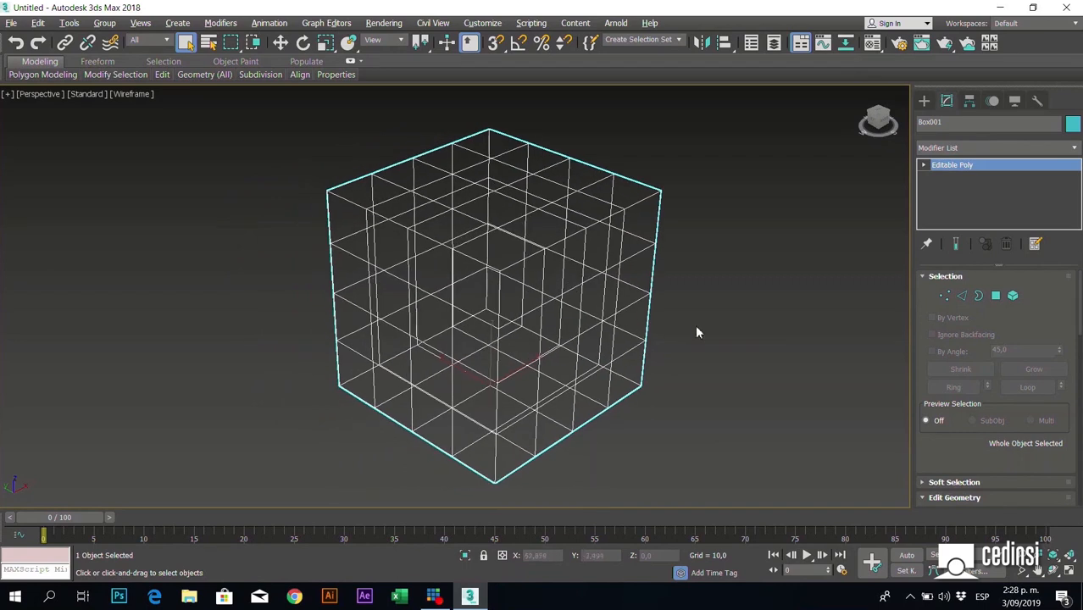
scroll(975, 360, "down", 3)
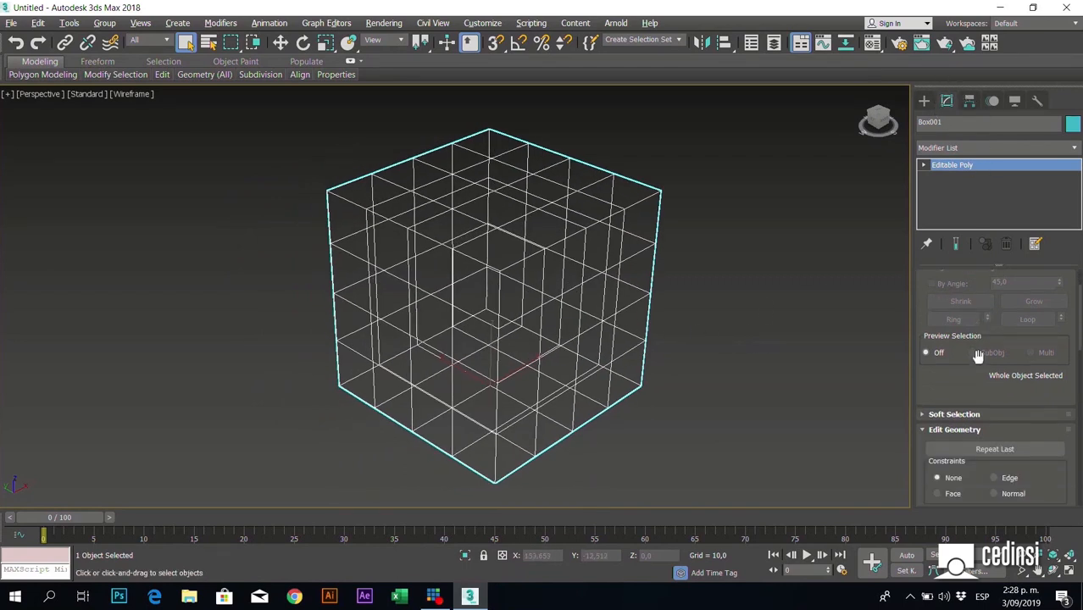
scroll(973, 360, "up", 3)
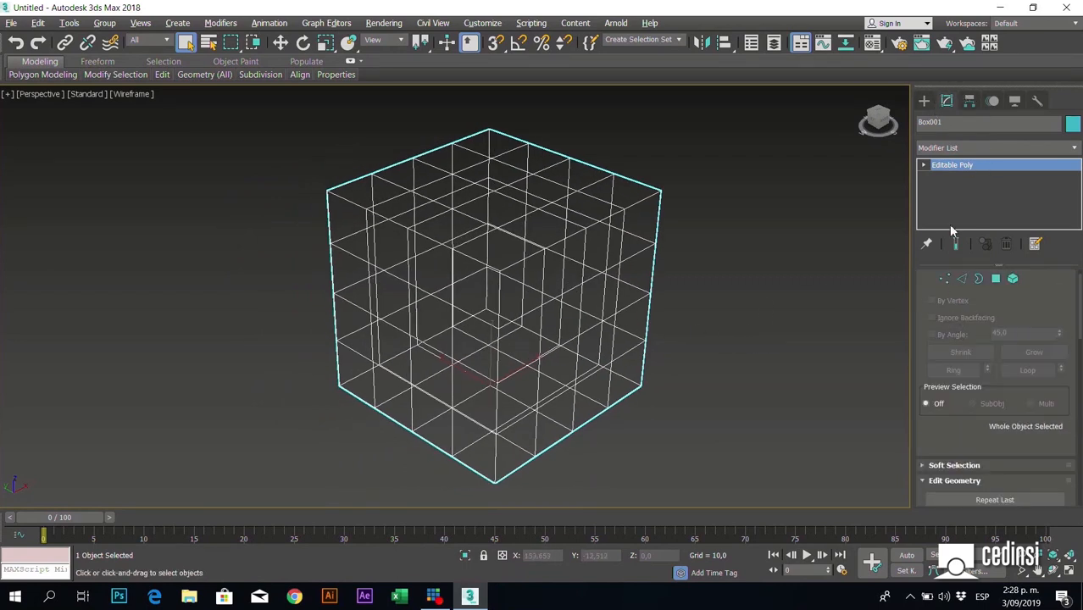
left_click(924, 100)
left_click(947, 100)
- Undo the earlier operations until the existing box is removed and the scene is empty
left_click(924, 100)
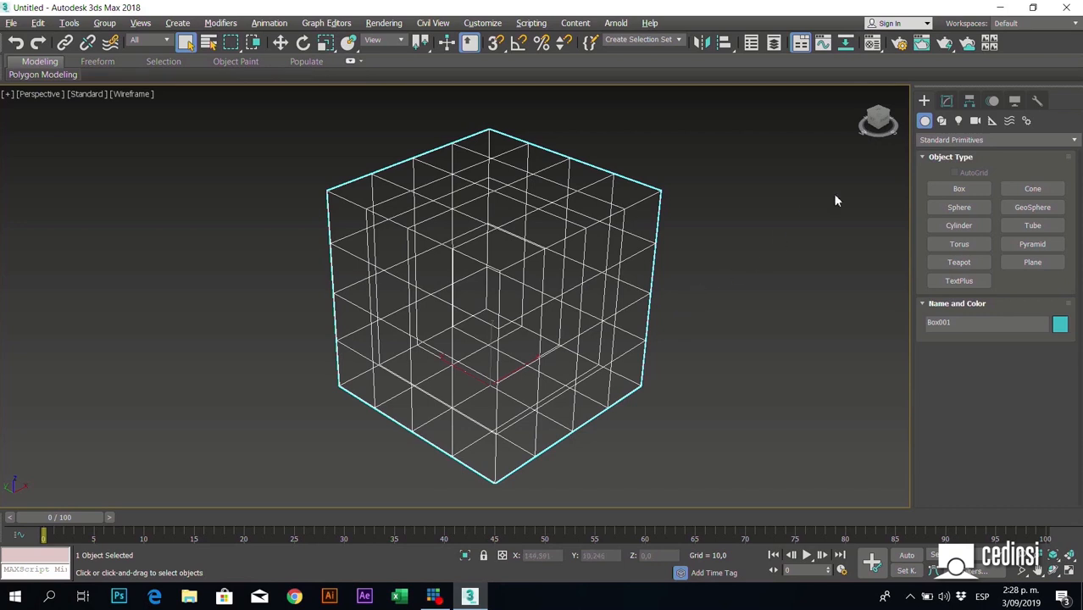
key("ctrl+z")
key("ctrl+z")
key("ctrl+z")
key("ctrl+z")
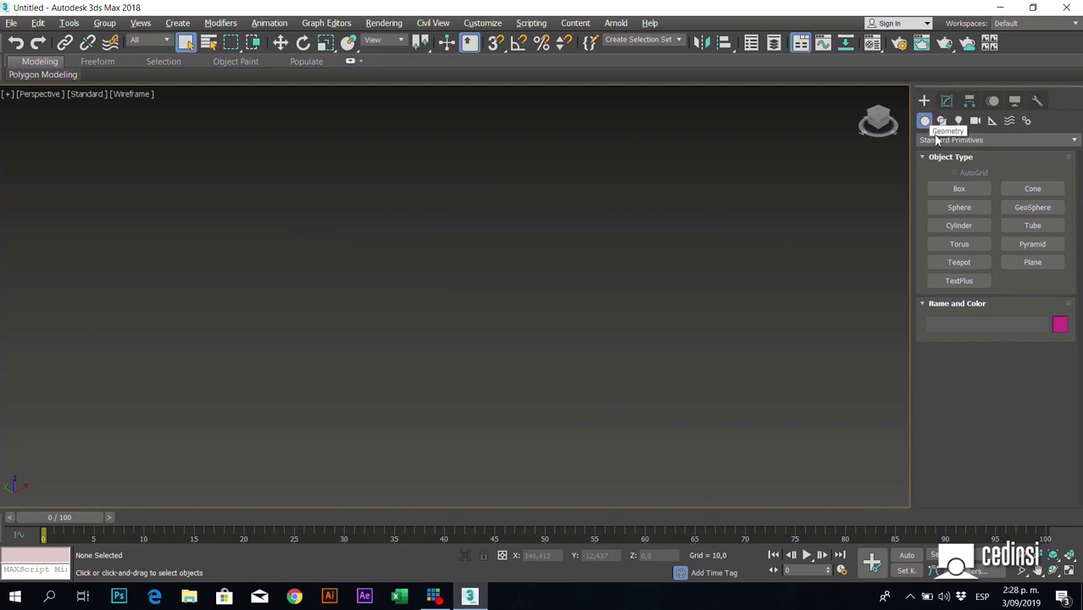
- Draw a box about 65 units long, 72 units wide and 25 units high in the perspective view
left_click(959, 192)
left_click_drag(460, 396, 484, 206)
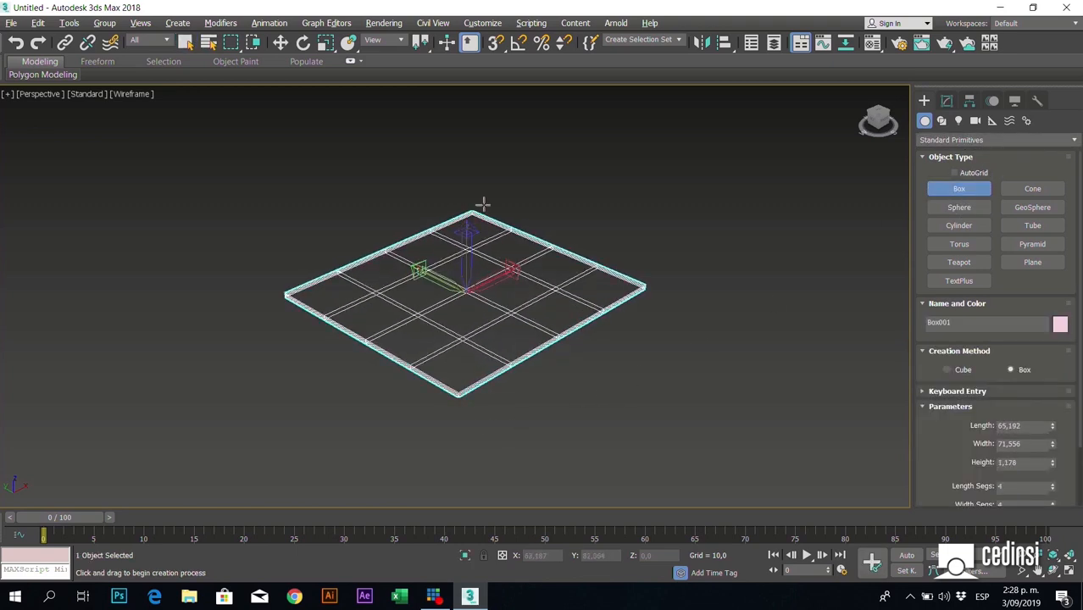
left_click(455, 107)
- Set the box's length, width and height to 50 each
left_click(1026, 427)
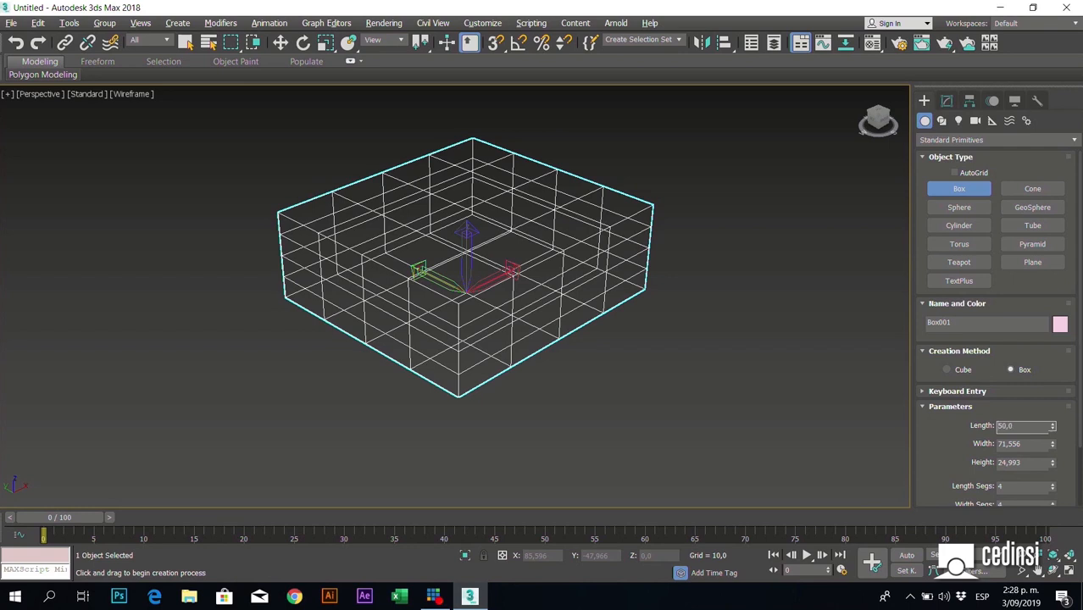
key("Tab")
type("5")
key("Tab")
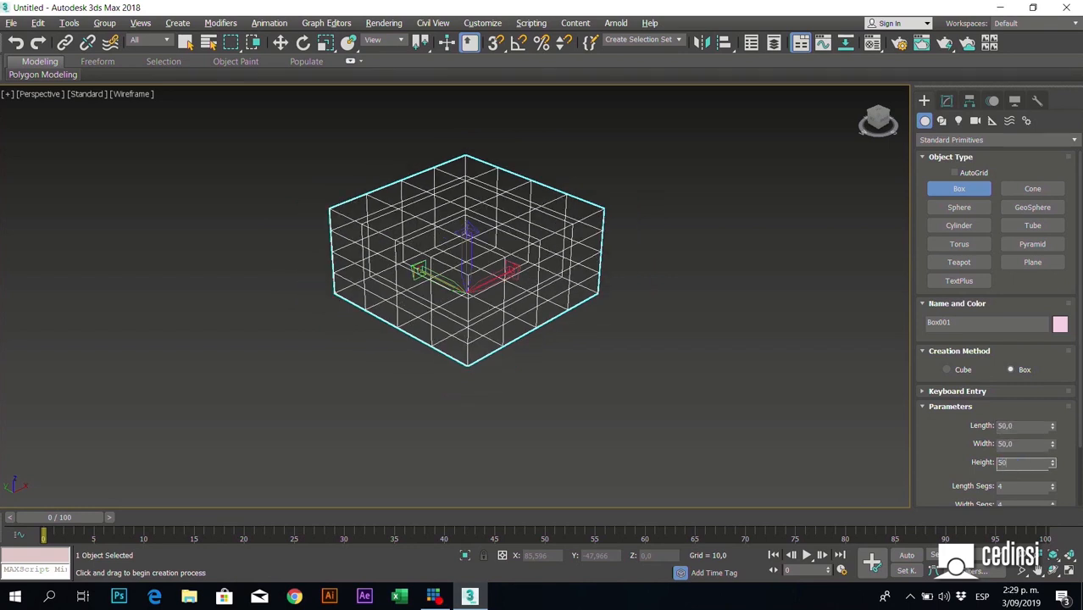
key("Tab")
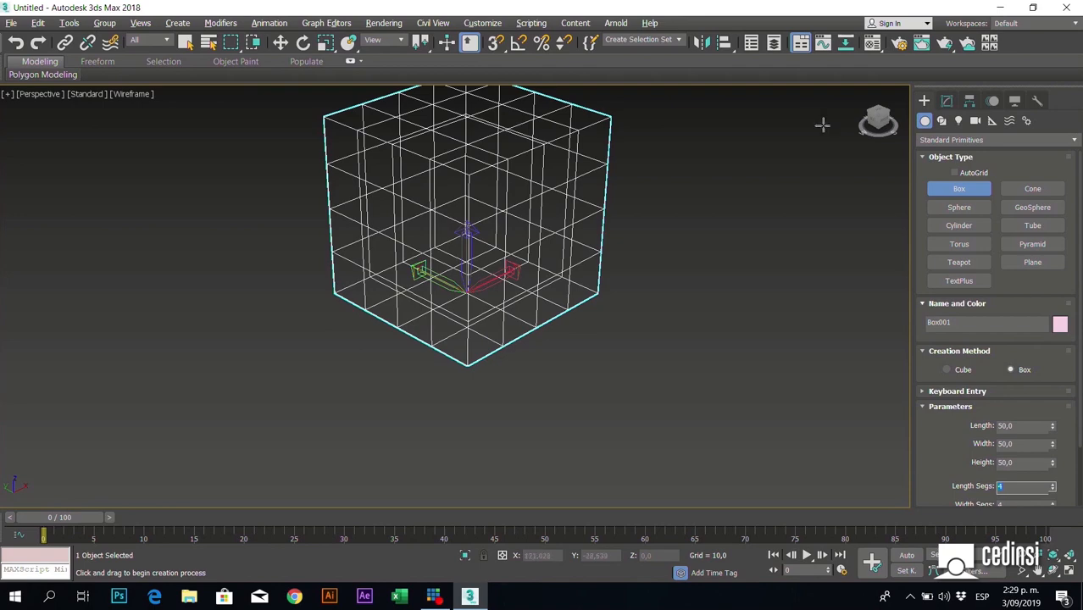
middle_click_drag(700, 244, 660, 309)
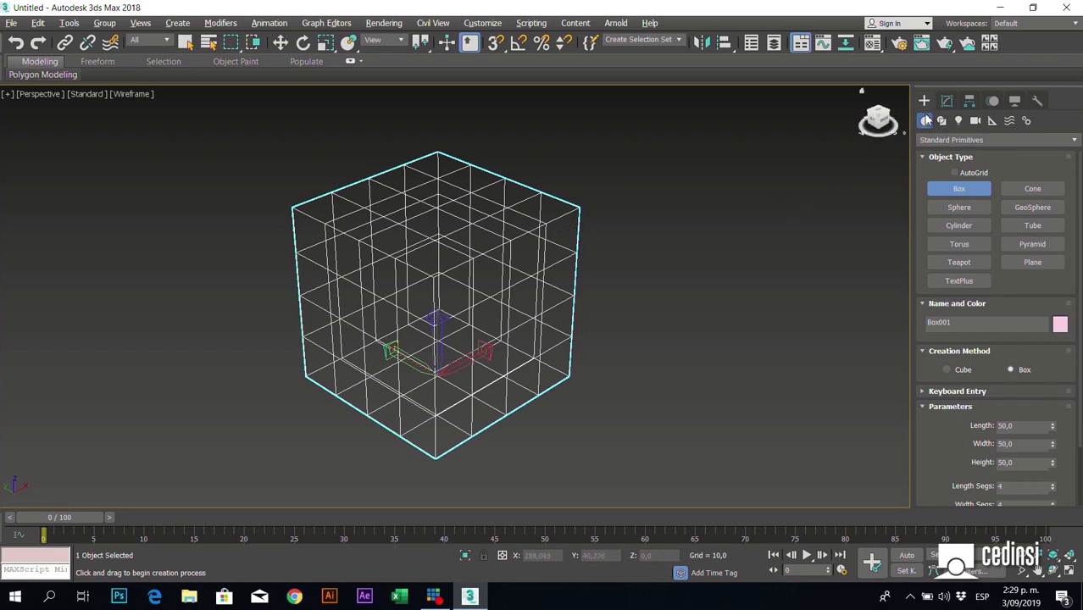
- Leave box creation, select the cube and convert it to an Editable Mesh
left_click(1036, 101)
left_click(925, 101)
left_click(649, 250)
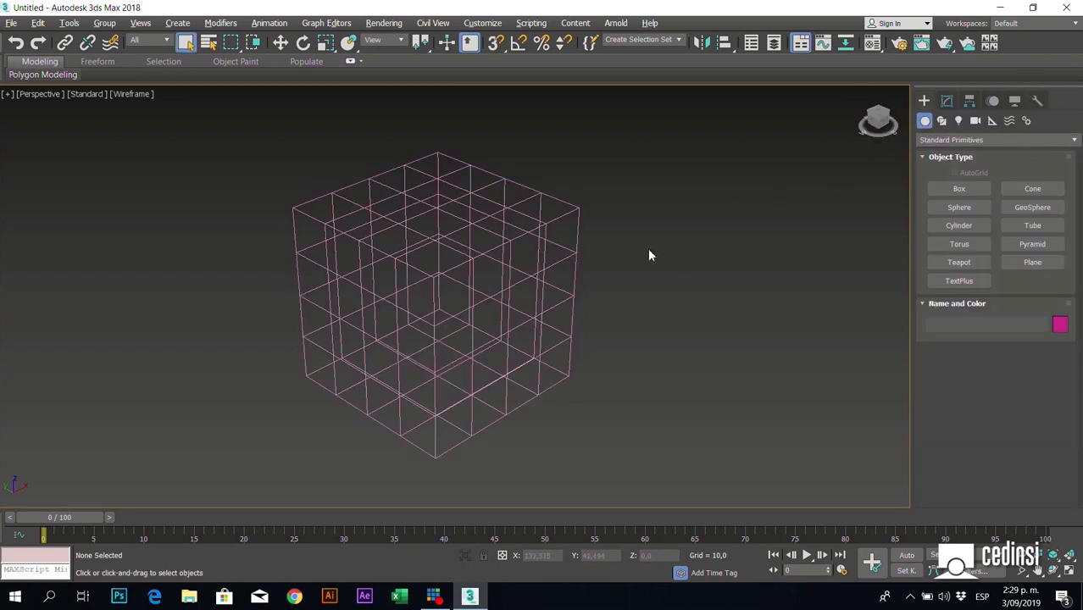
left_click(491, 252)
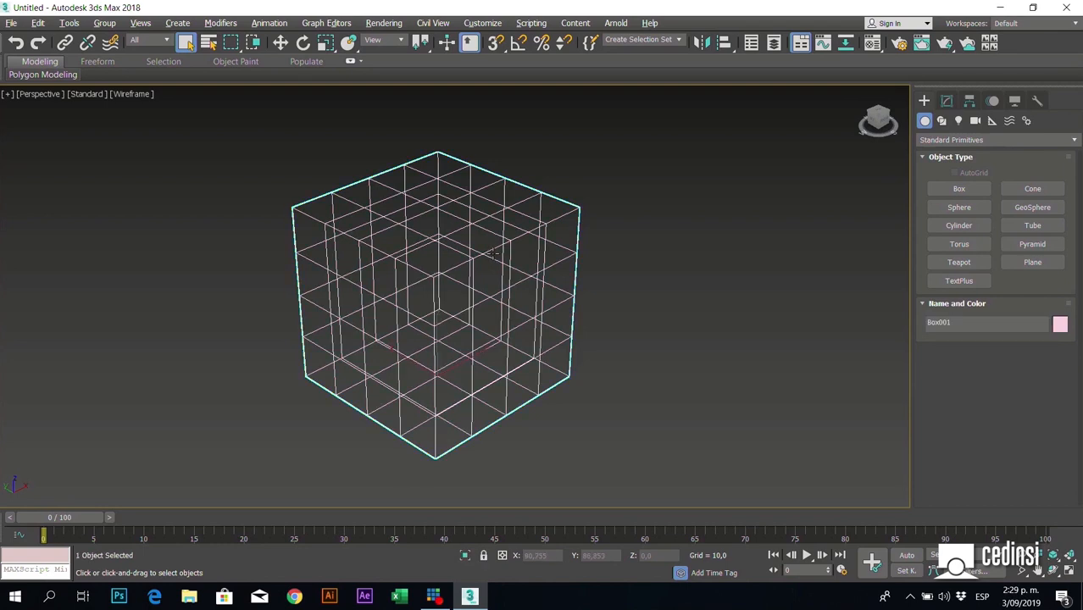
right_click(515, 242)
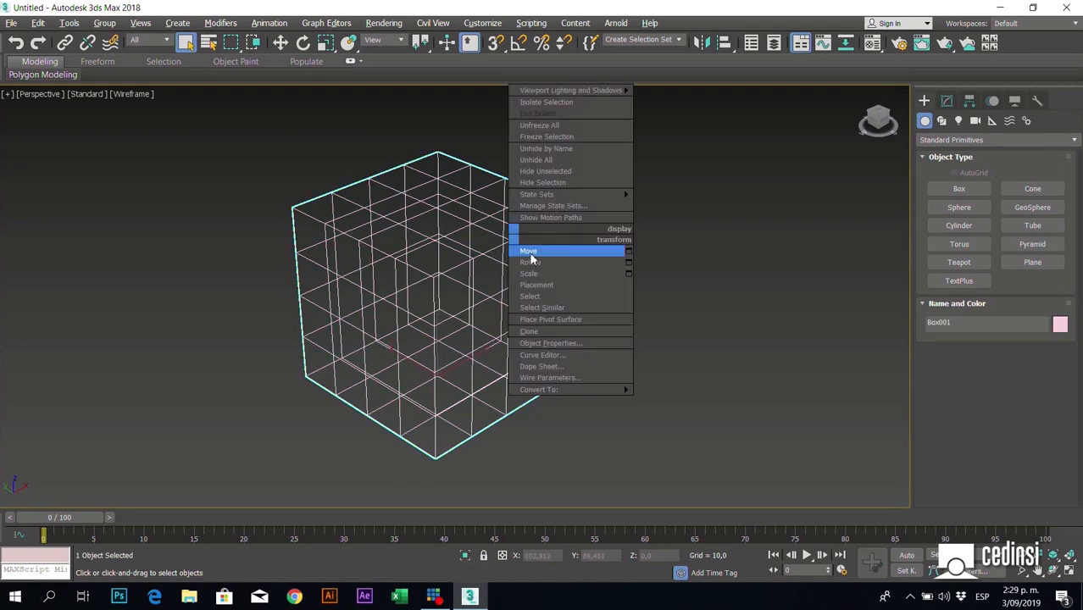
mouse_move(588, 391)
left_click(682, 401)
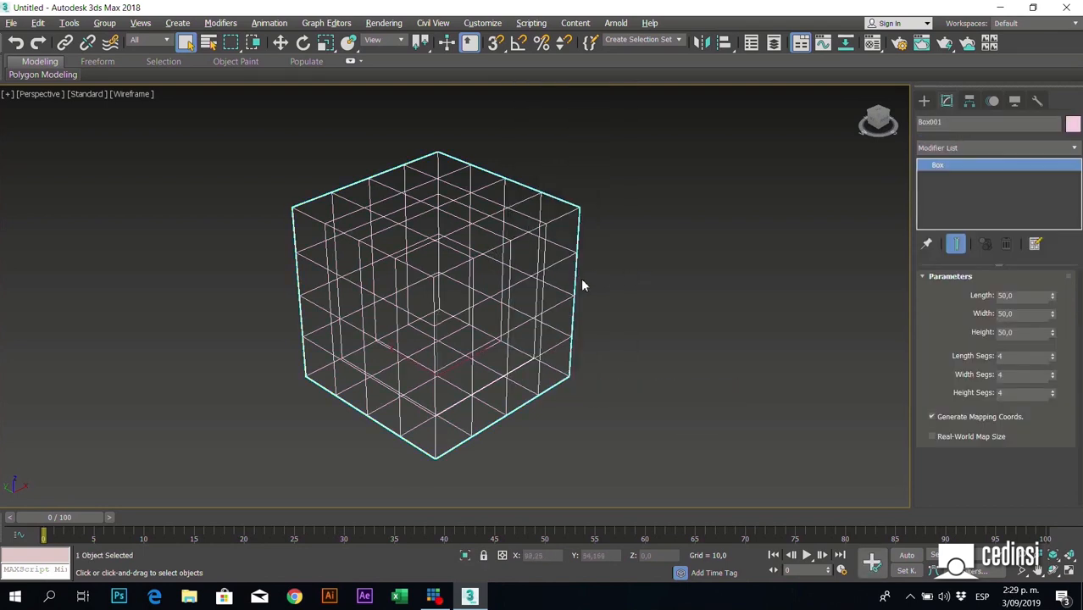
right_click(527, 254)
mouse_move(596, 408)
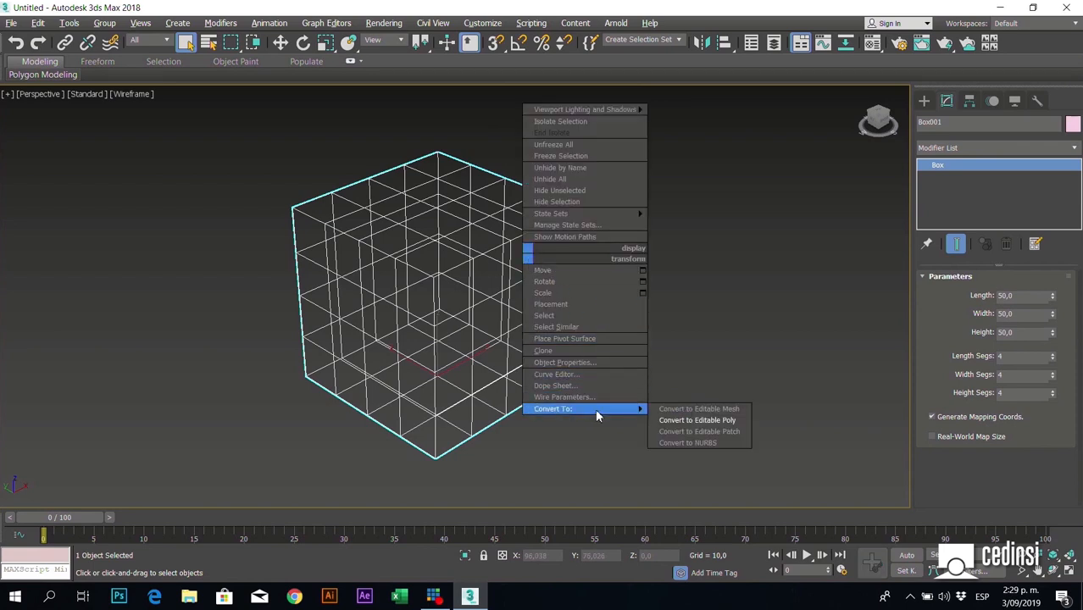
left_click(722, 409)
- Select the whole cube at the Element sub-object level of the editable mesh
scroll(1020, 351, "down", 5)
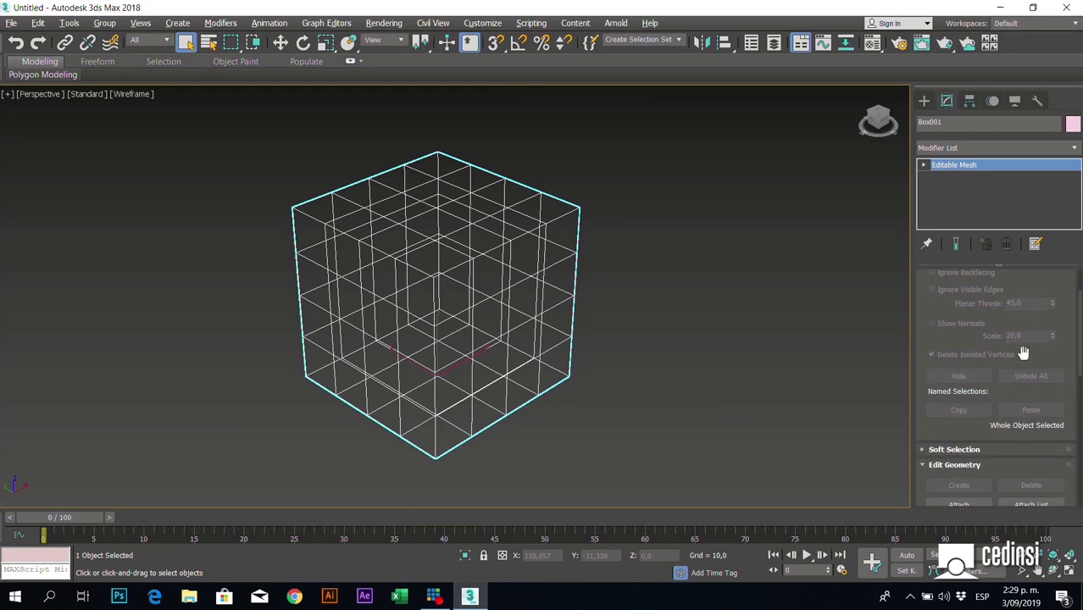
scroll(1014, 351, "up", 3)
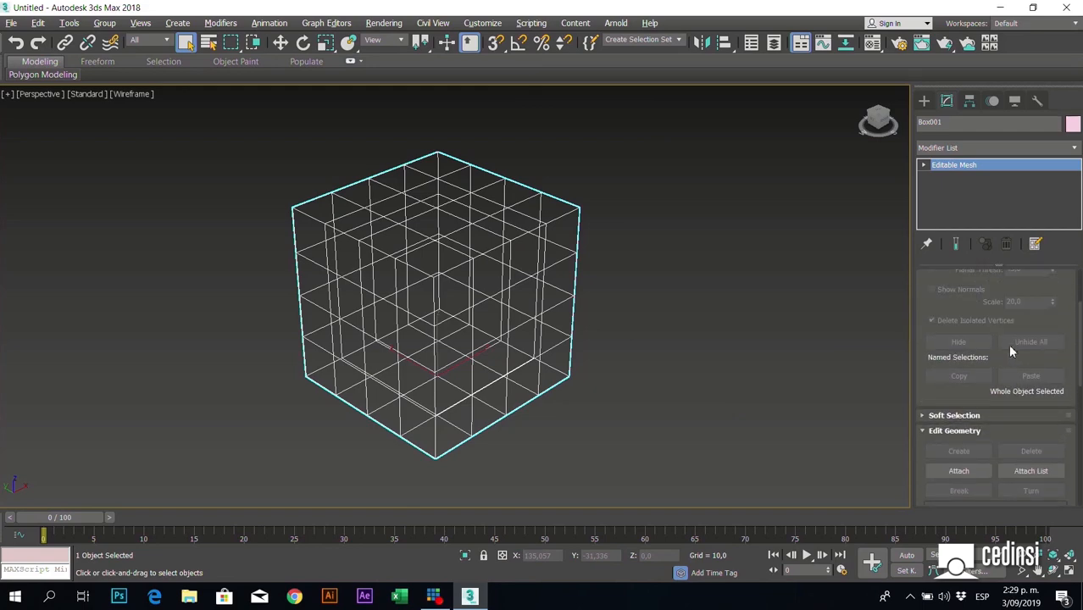
middle_click_drag(435, 290, 716, 346)
middle_click_drag(602, 329, 535, 317)
scroll(551, 311, "up", 4)
scroll(999, 314, "up", 3)
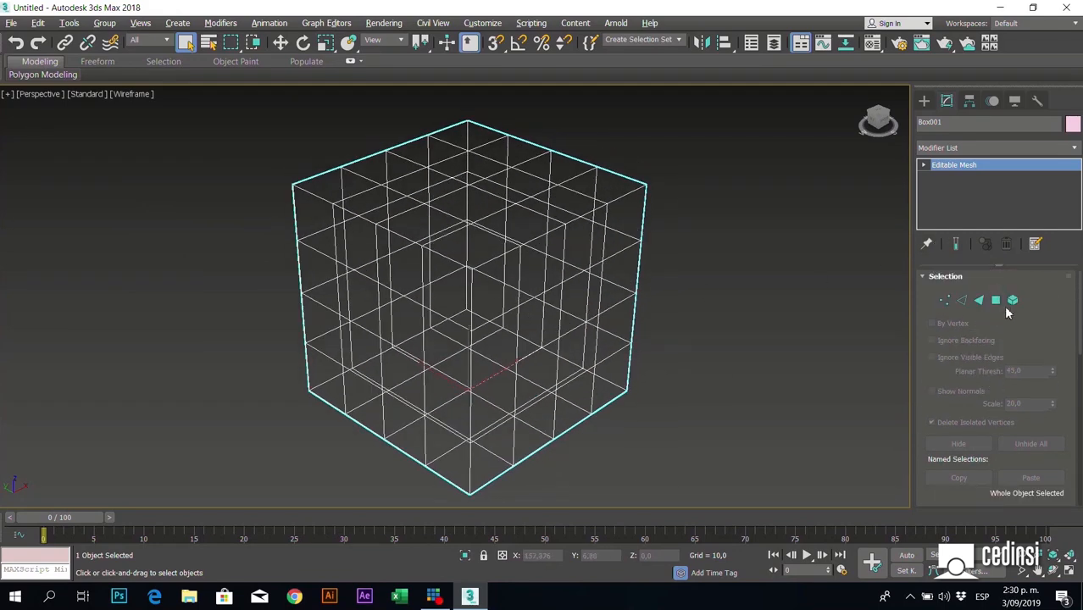
left_click(1013, 300)
left_click(583, 220)
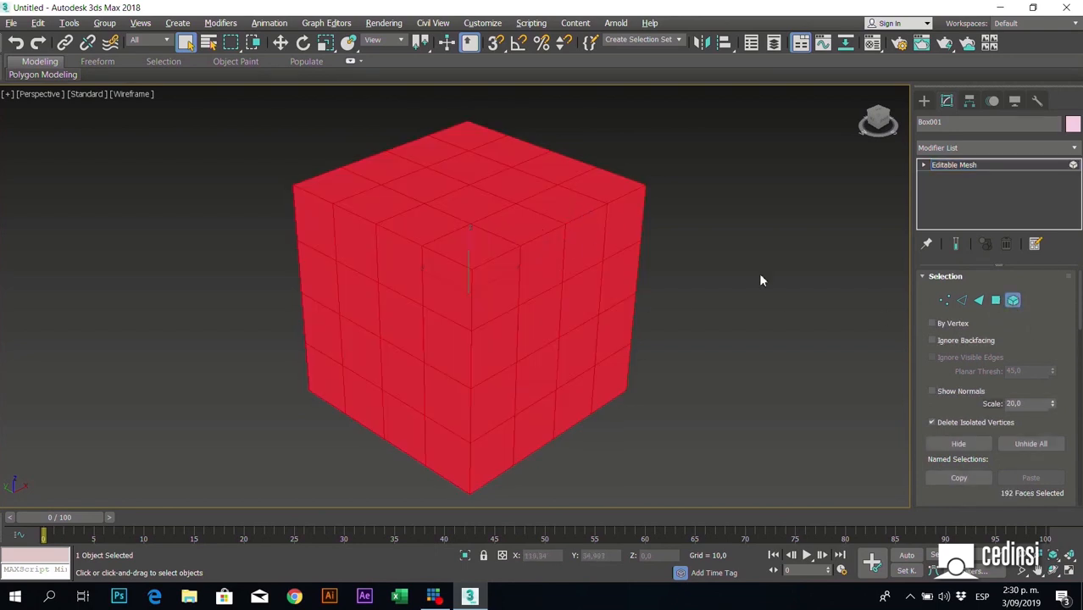
- Switch to the Polygon level and pick polygons one by one along the upper row of the cube's right-hand face
left_click(996, 300)
left_click(626, 235)
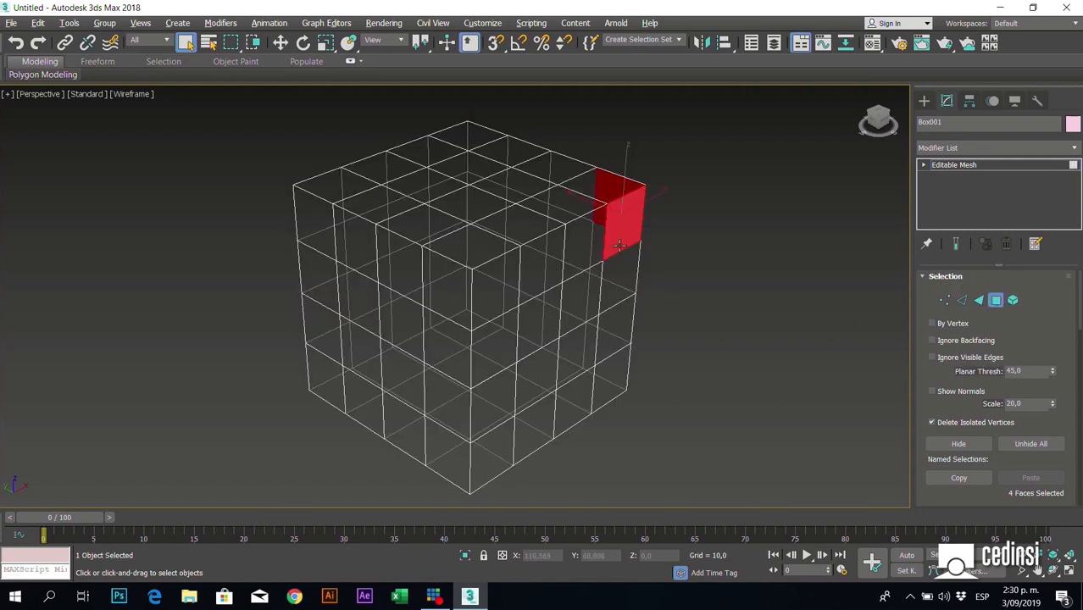
left_click(595, 244)
left_click(541, 261)
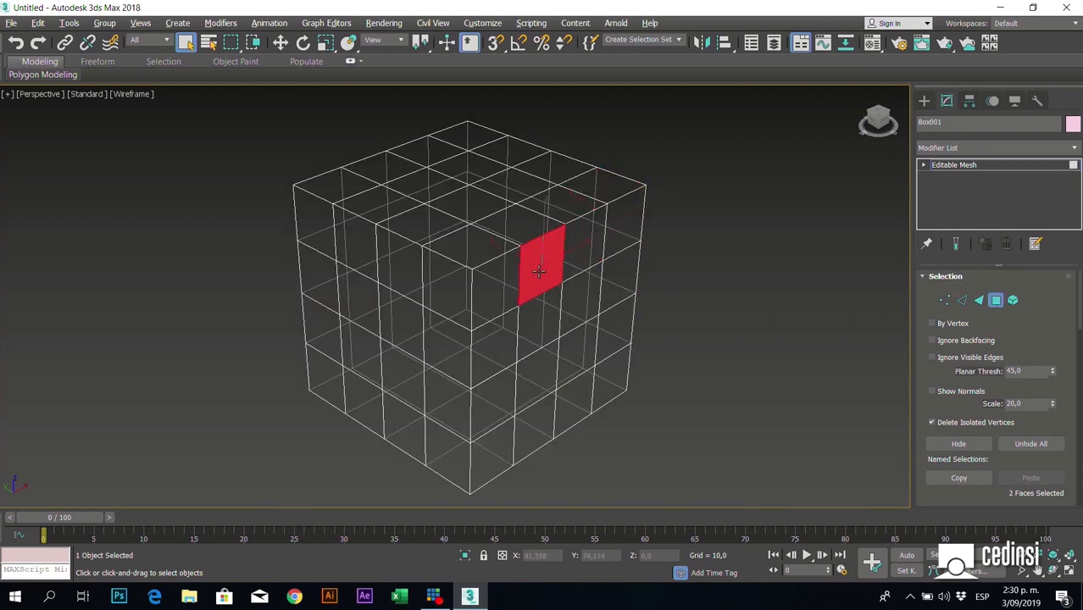
- Try moving the cube's near top corner vertex at the Vertex level, then undo the move and clear the selection
left_click(962, 300)
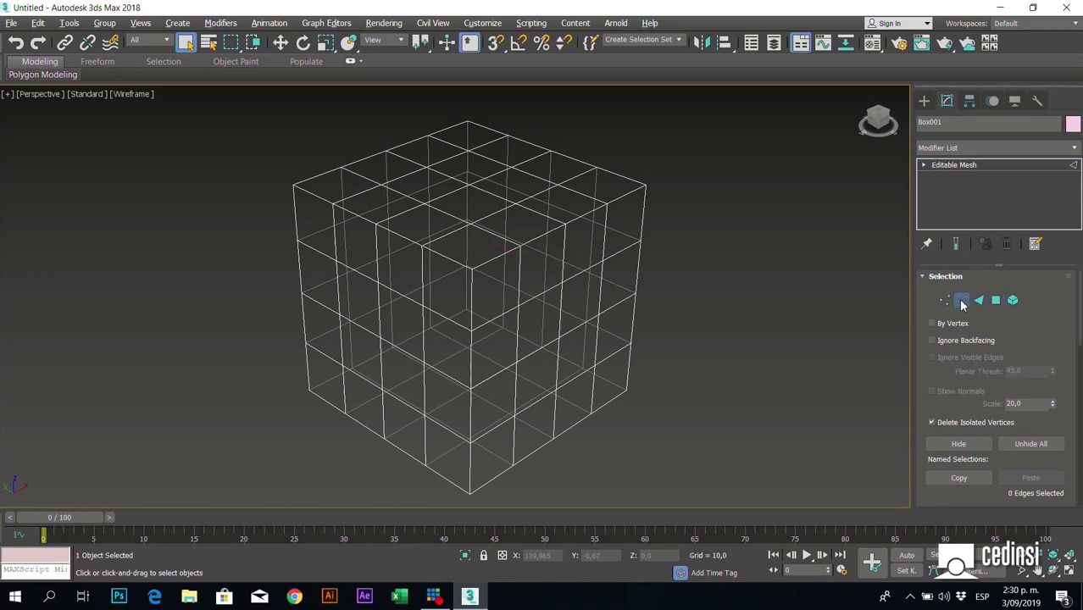
left_click(945, 300)
left_click(472, 268)
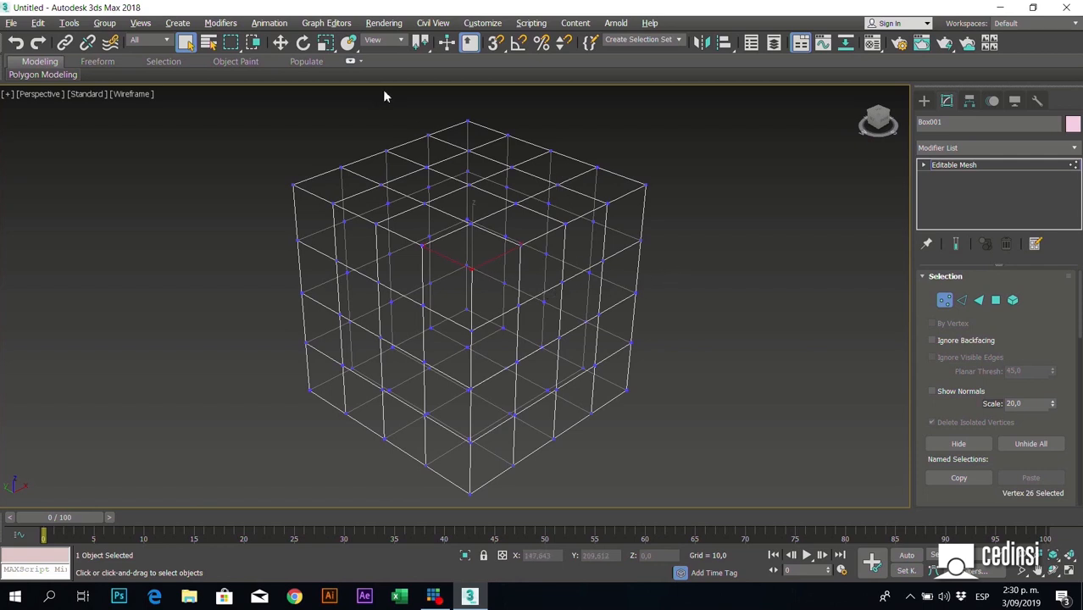
key("w")
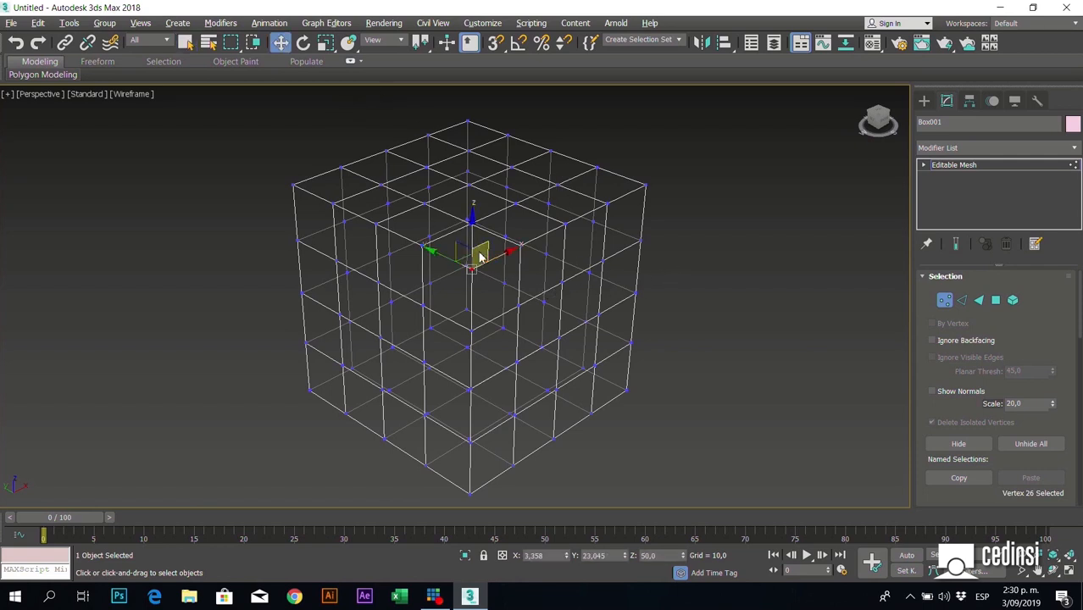
left_click_drag(467, 260, 417, 305)
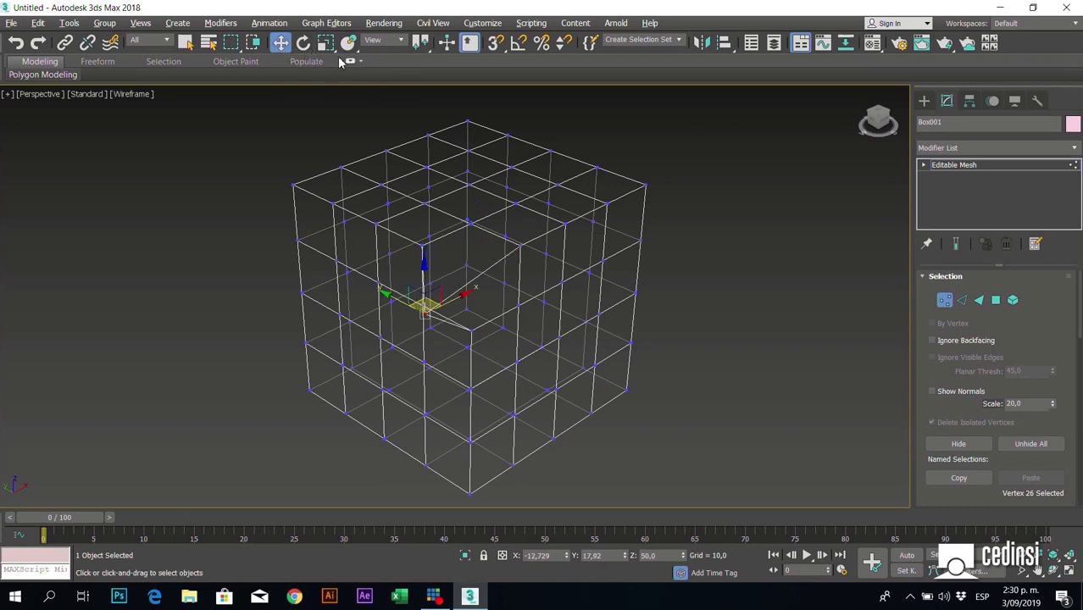
key("ctrl+z")
left_click(784, 268)
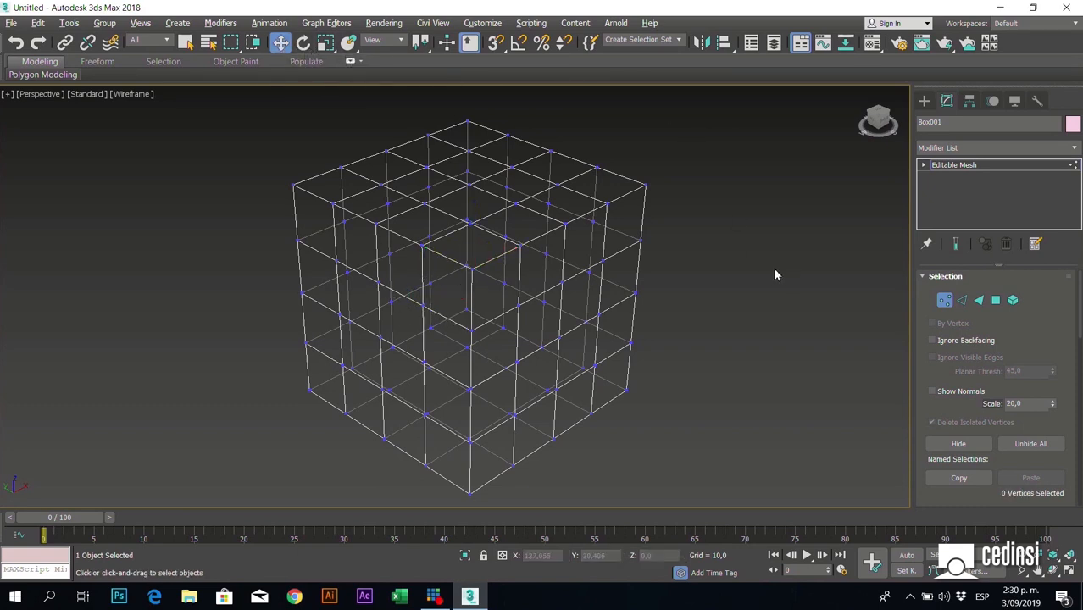
- Move the top-row polygon on the cube's right-hand face along the Y axis to about Y 5.48
left_click(997, 301)
left_click(542, 267)
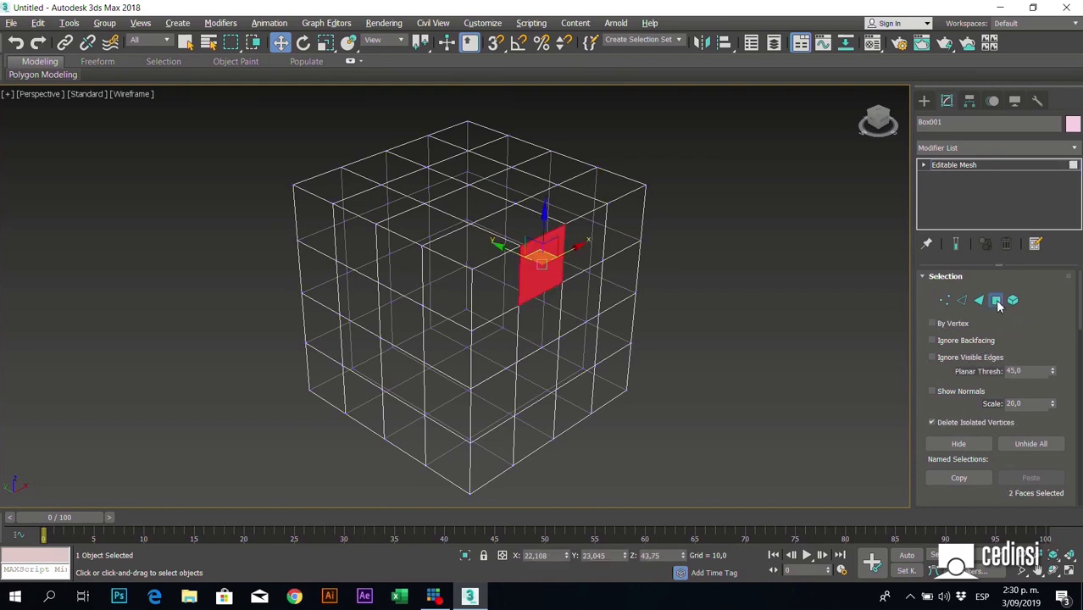
left_click_drag(506, 245, 578, 285)
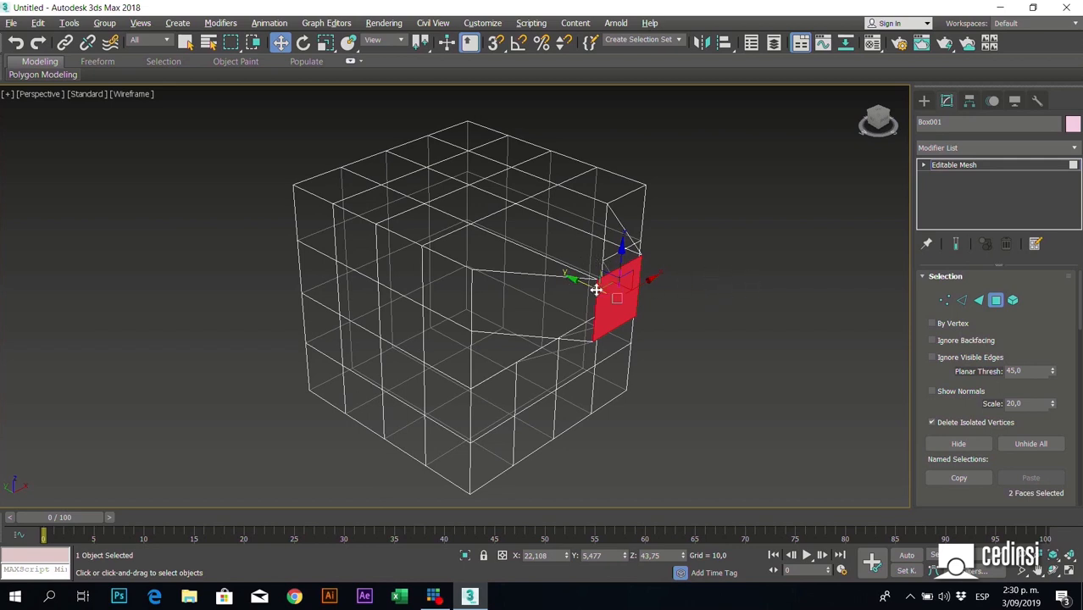
- Switch the viewport display from wireframe to Default Shading
left_click(131, 94)
left_click(169, 105)
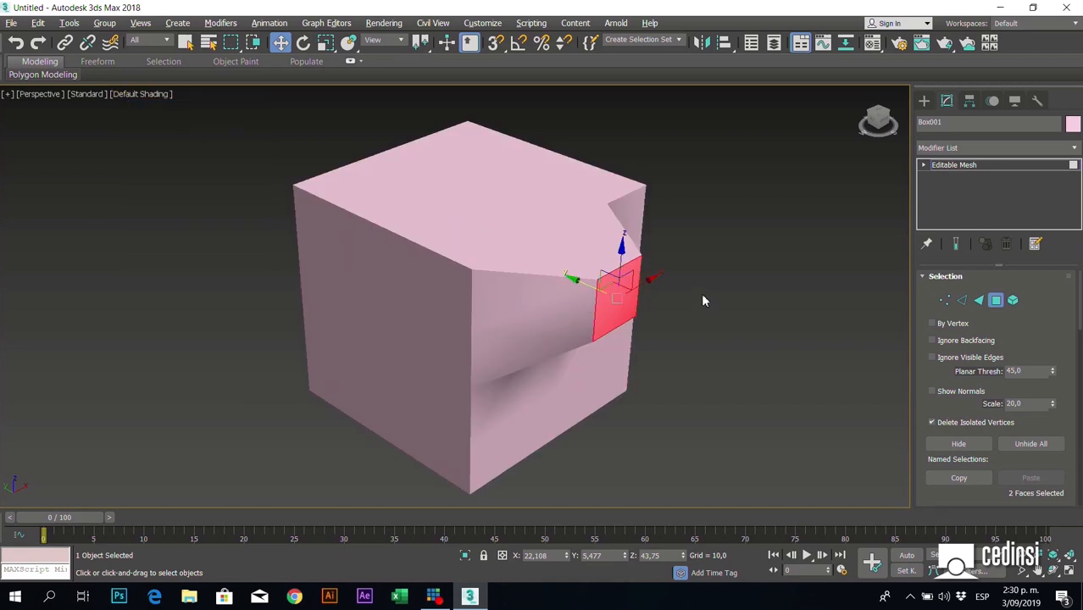
mouse_move(700, 300)
middle_mouse_down("alt")
mouse_move(617, 293)
mouse_move(698, 281)
mouse_move(720, 293)
mouse_move(680, 298)
middle_mouse_up("alt")
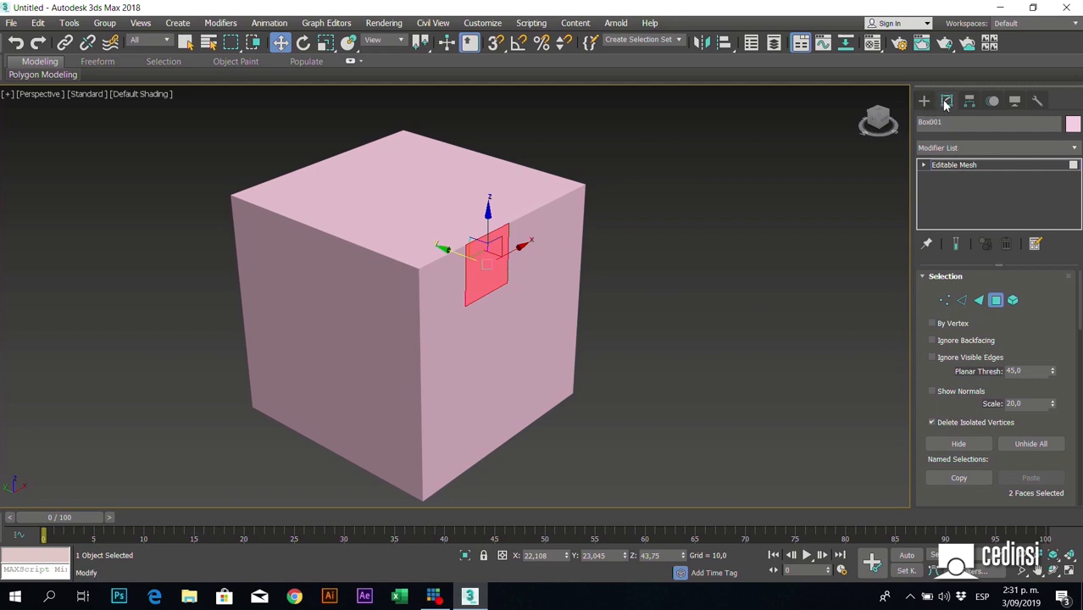
- Pull the selected polygon on the right-hand face outward along the Y axis to about Y 4.1
scroll(986, 376, "down", 2)
scroll(983, 373, "down", 6)
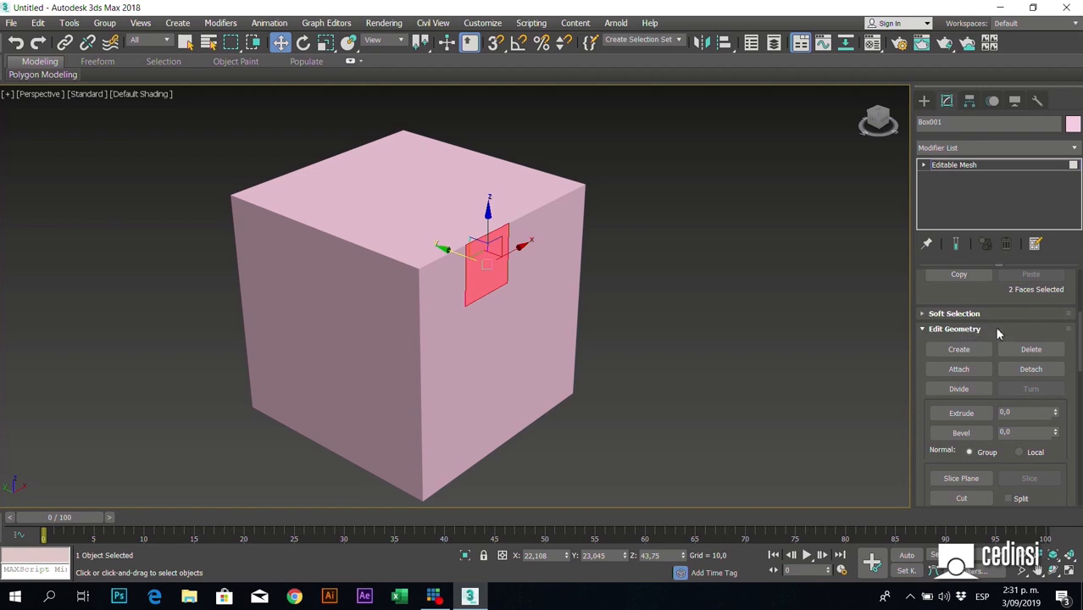
scroll(998, 333, "down", 1)
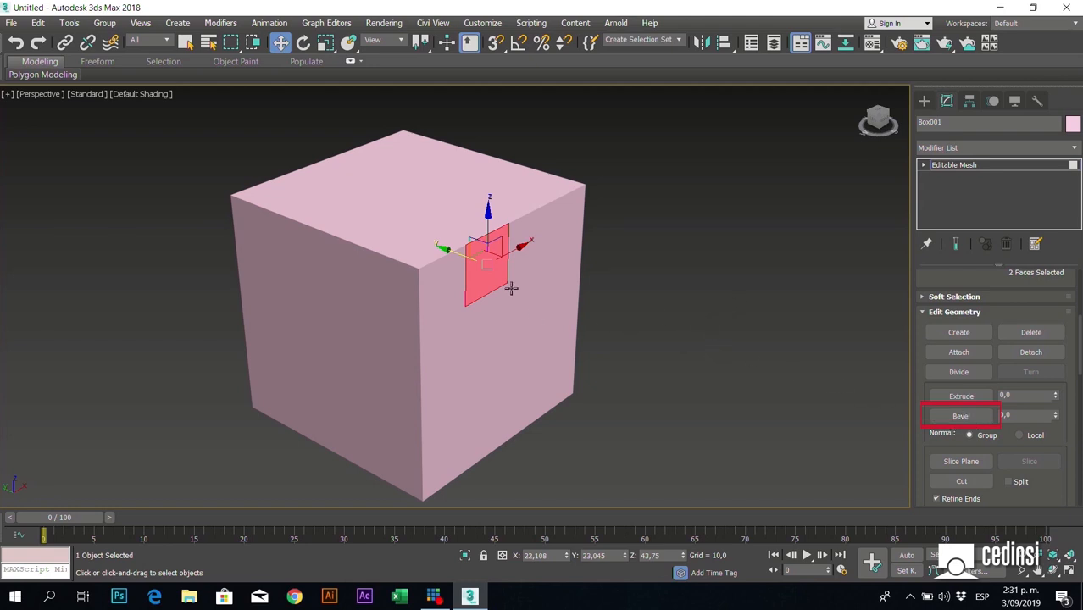
middle_click_drag(517, 325, 648, 321)
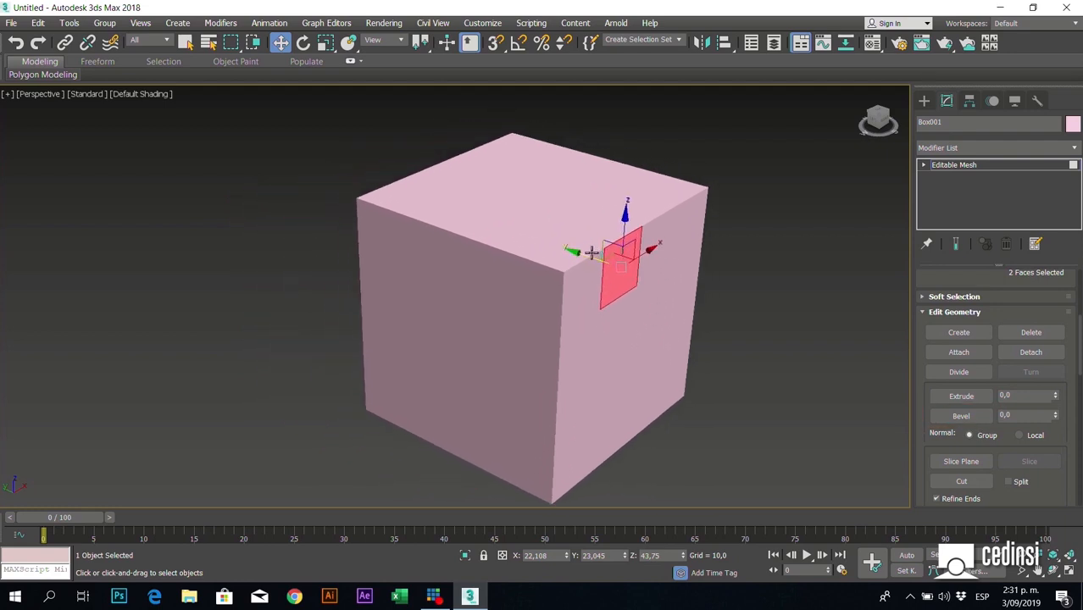
left_click_drag(576, 254, 673, 277)
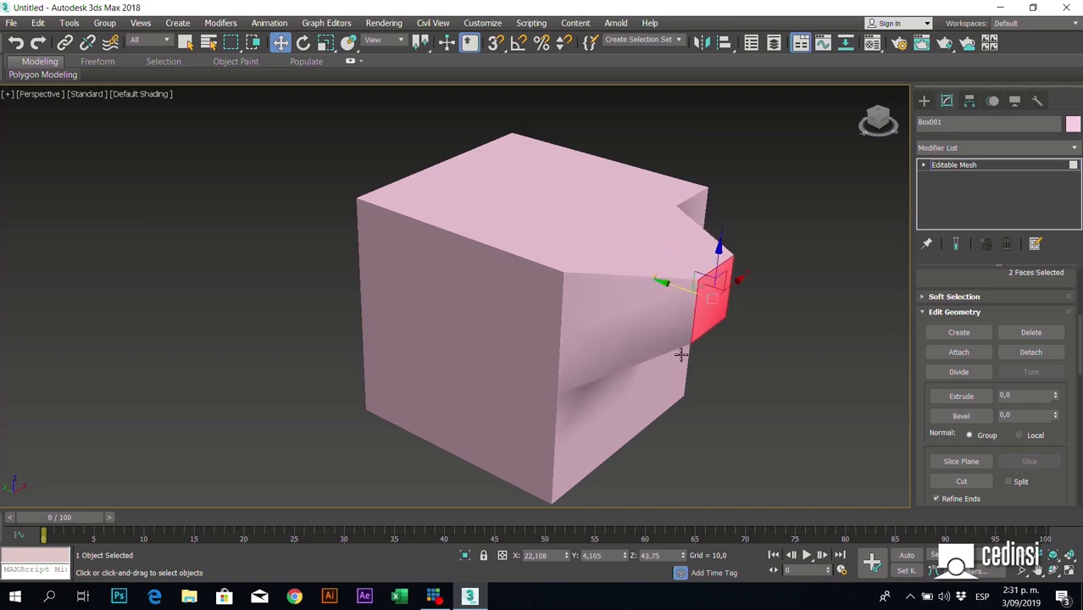
- Extrude the top-row polygon on the cube's left-hand face outward to about X -25.7
left_click(462, 261)
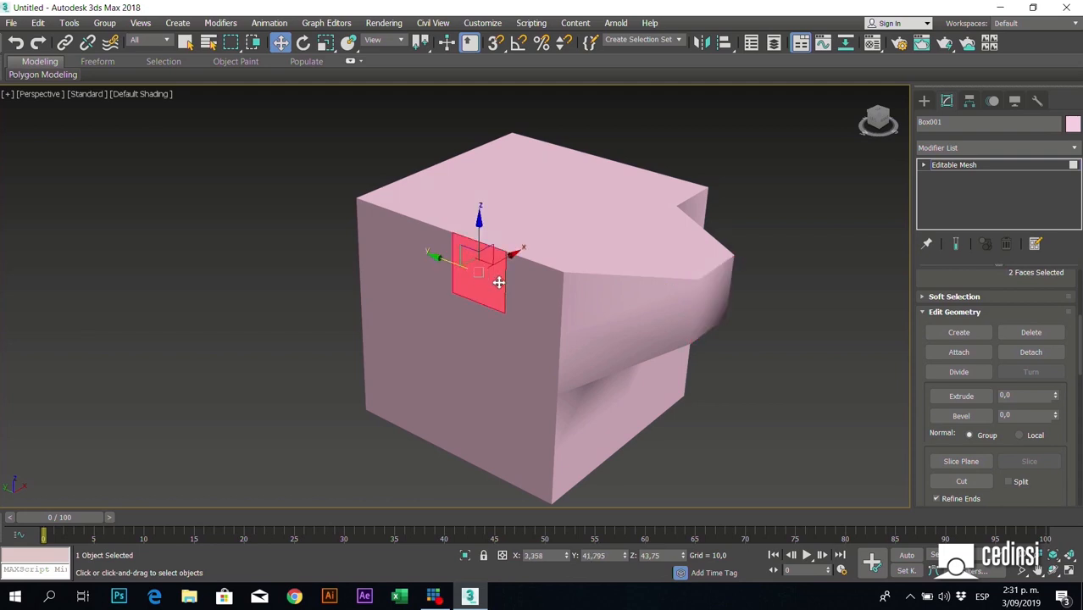
left_click(963, 397)
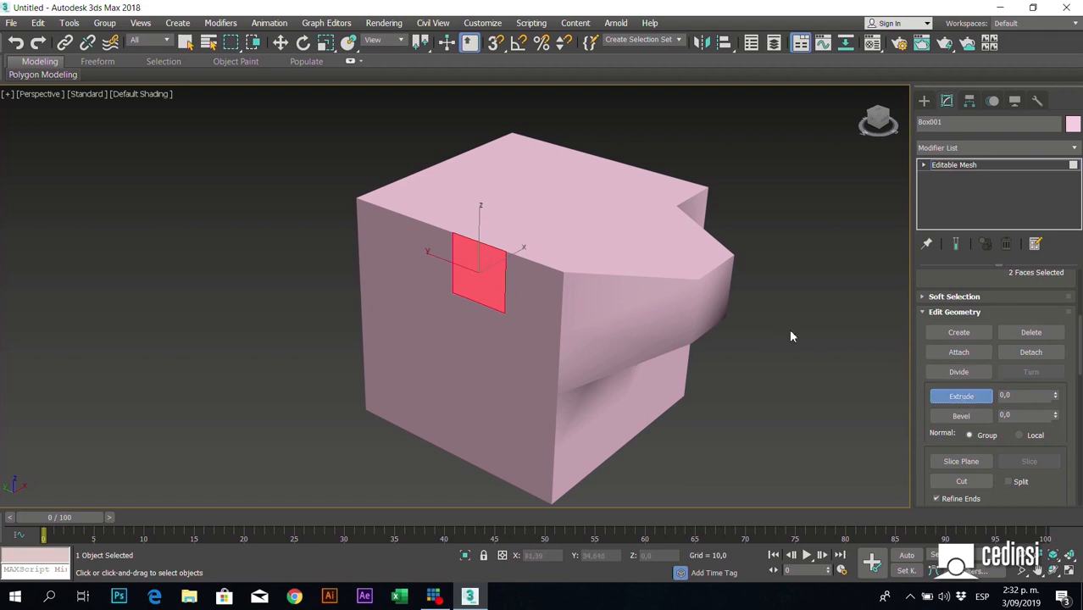
left_click(964, 403)
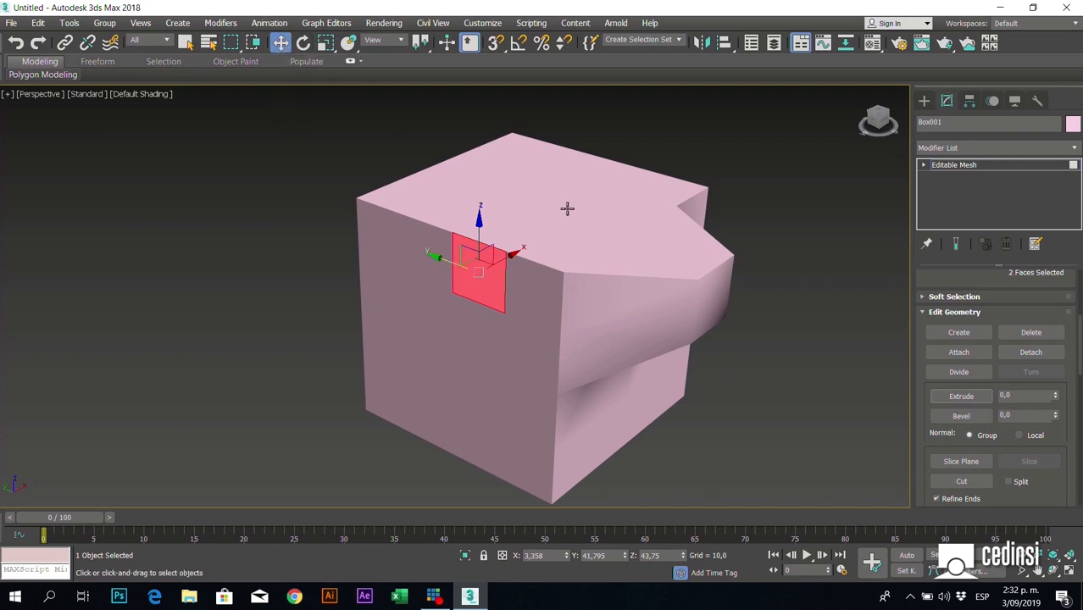
left_click(960, 397)
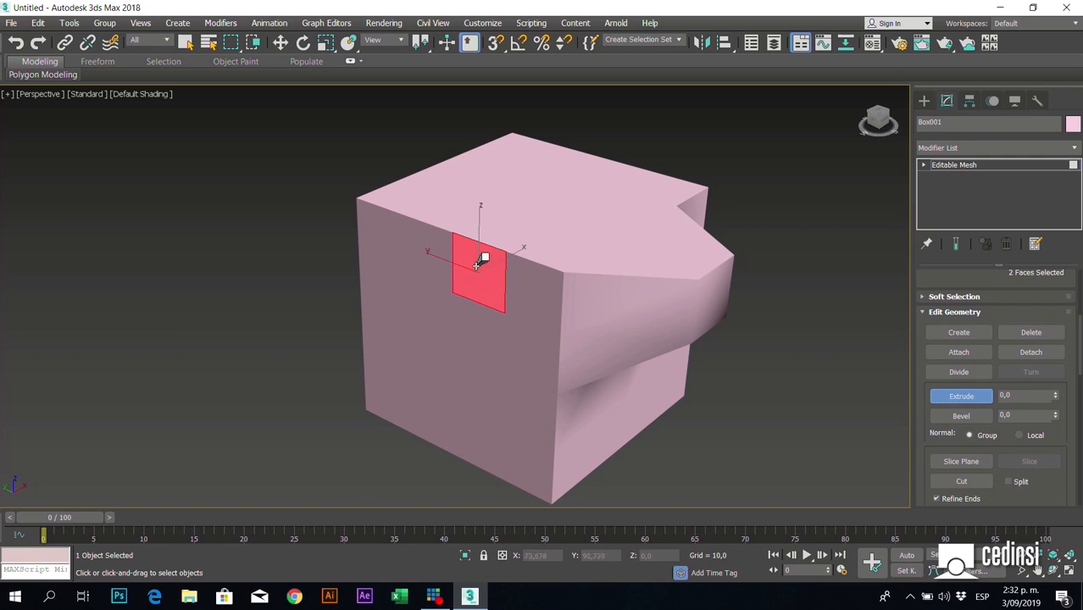
left_click_drag(478, 275, 489, 114)
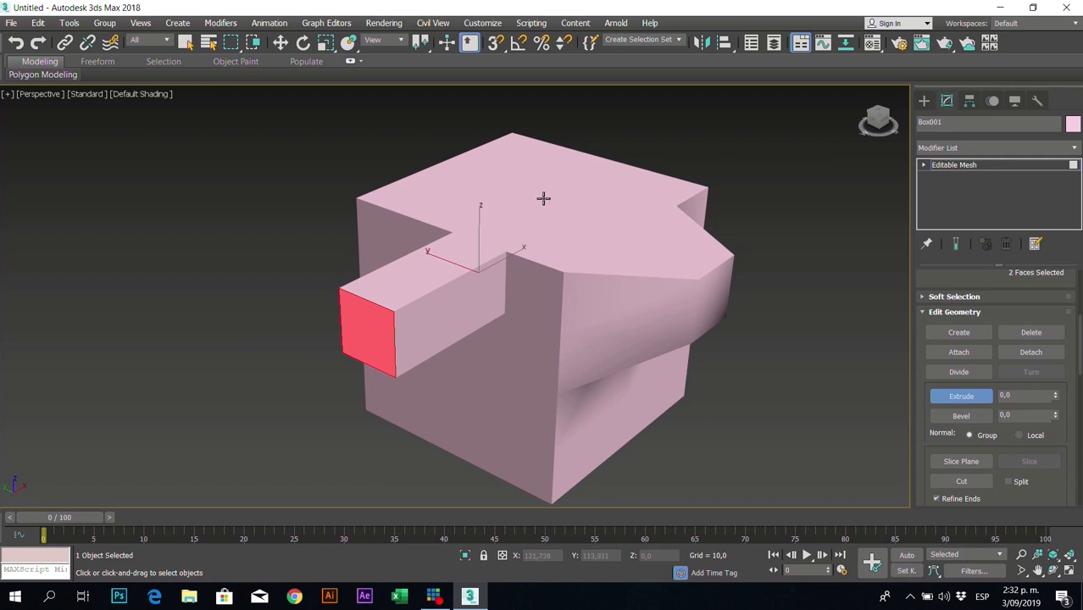
- Extrude a polygon on the cube's top face upward to about Z 69.4 and leave the Extrude mode
left_click(581, 184)
left_click_drag(581, 184, 584, 85)
left_click(958, 395)
key("w")
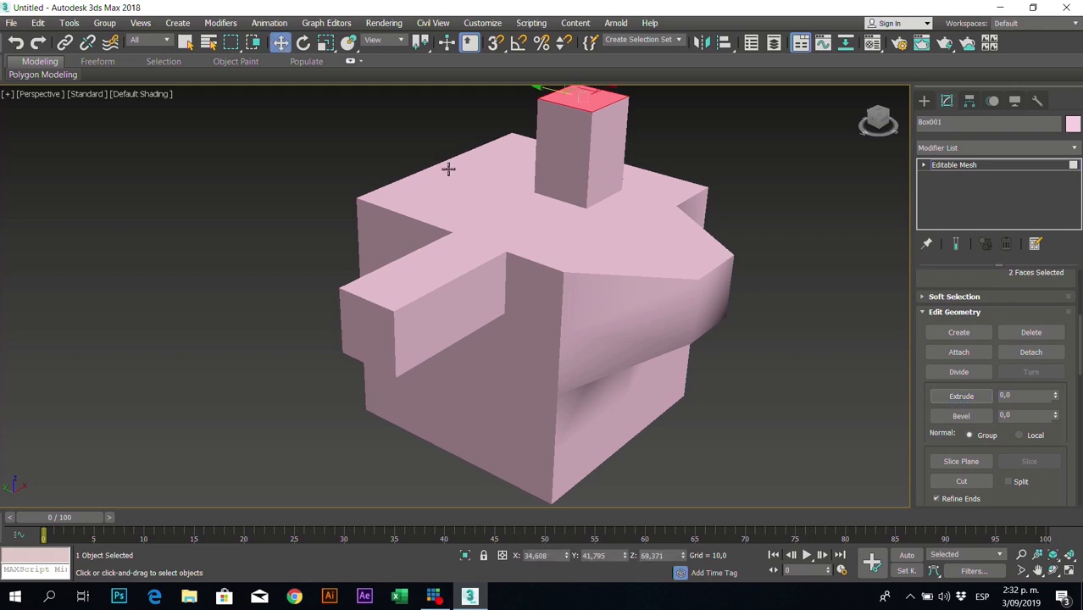
- Raise the corner polygon of the top face above the left-hand side along the Z axis to about Z 63.6
left_click(425, 194)
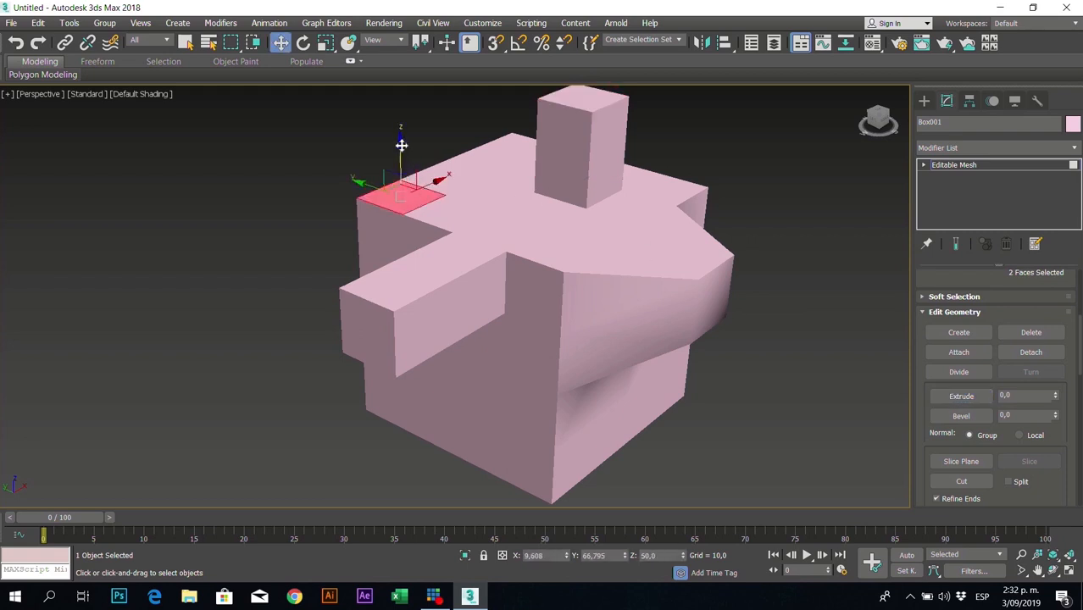
left_click_drag(402, 157, 406, 85)
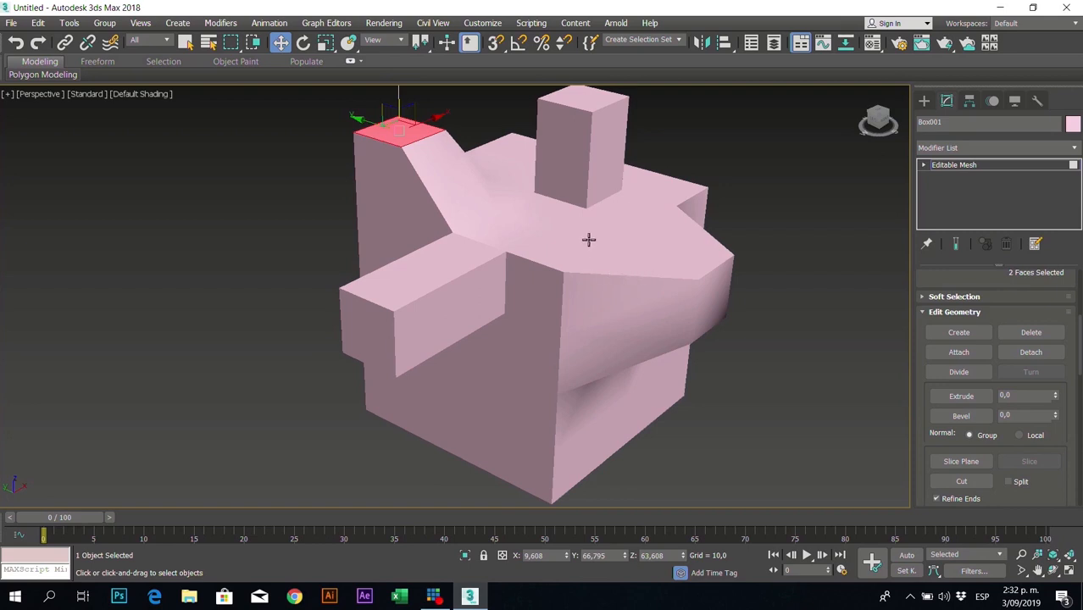
- Examine the reshaped mesh and the sub-object levels available for selection
middle_click_drag(539, 245, 534, 220)
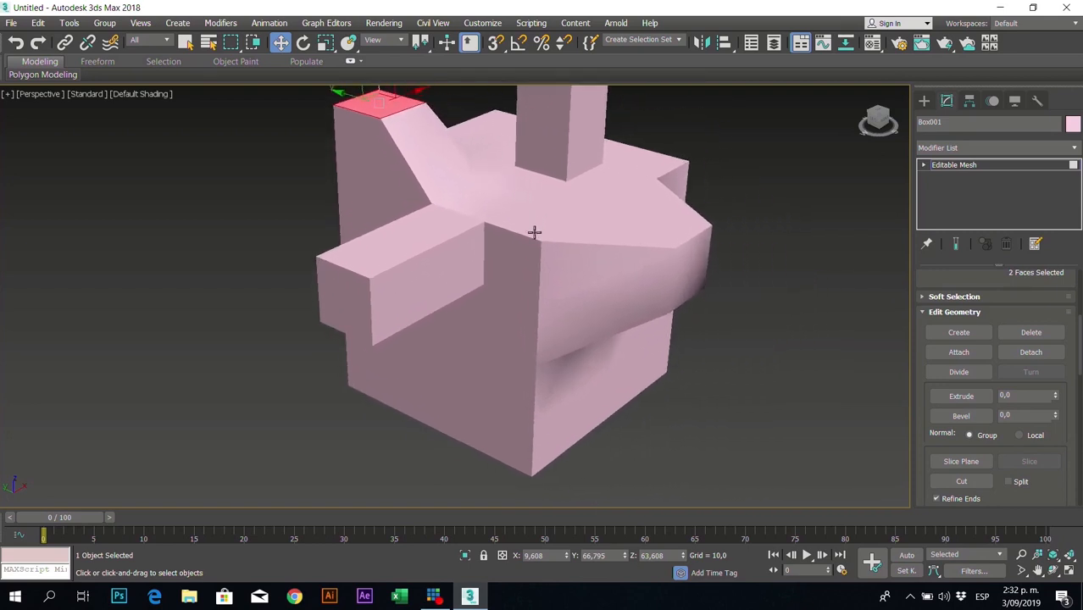
scroll(530, 241, "down", 2)
scroll(990, 373, "up", 5)
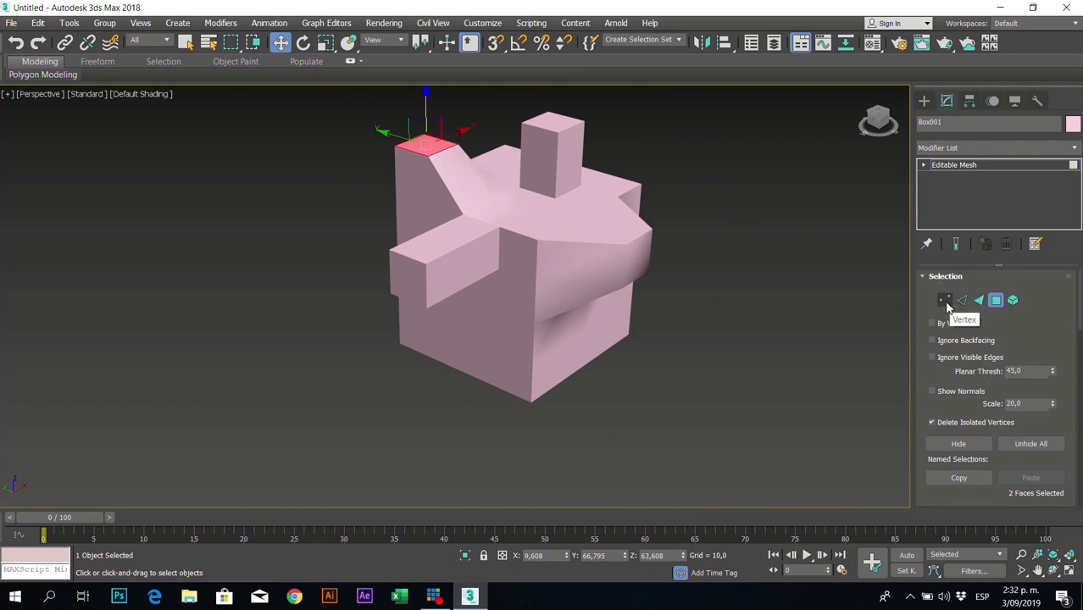
scroll(528, 246, "down", 1)
scroll(537, 250, "up", 1)
scroll(536, 250, "up", 2)
scroll(568, 297, "down", 1)
scroll(540, 312, "up", 1)
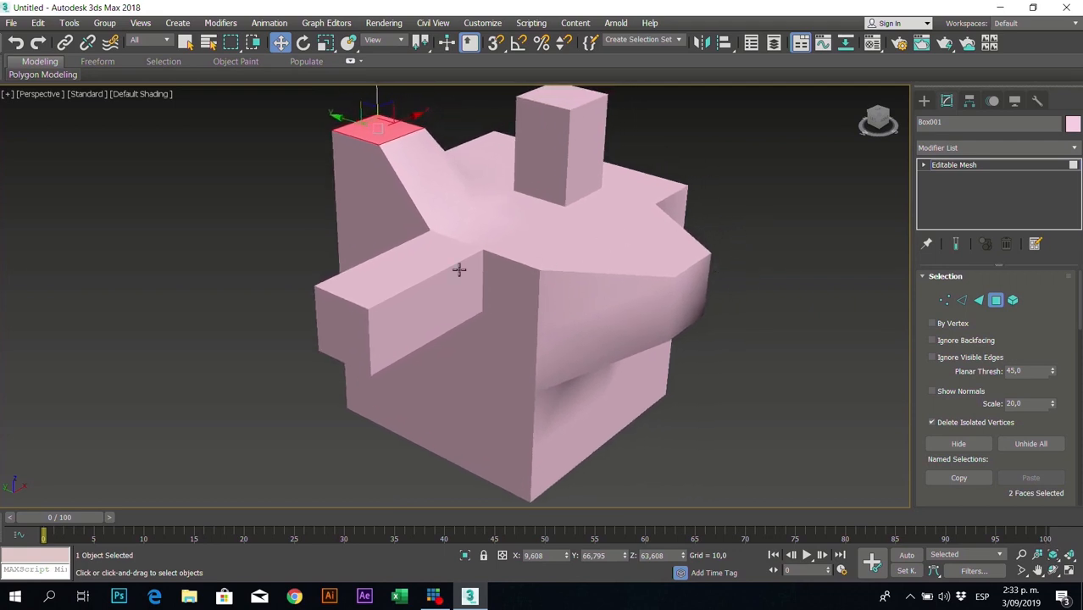
- Raise the top polygon of the left-hand face's extruded block along the Z axis to about Z 54
left_click(428, 268)
left_click_drag(400, 235, 406, 200)
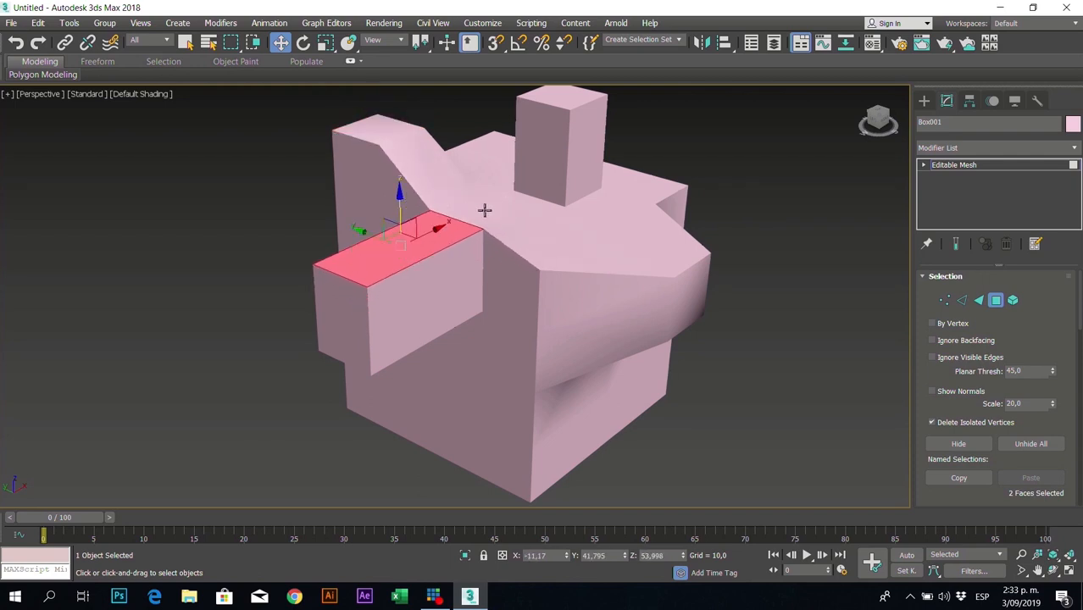
- Bevel the end polygon of the left-hand block with a height of about 2.99 and an outline of about -1.03
left_click(351, 323)
scroll(1008, 369, "down", 5)
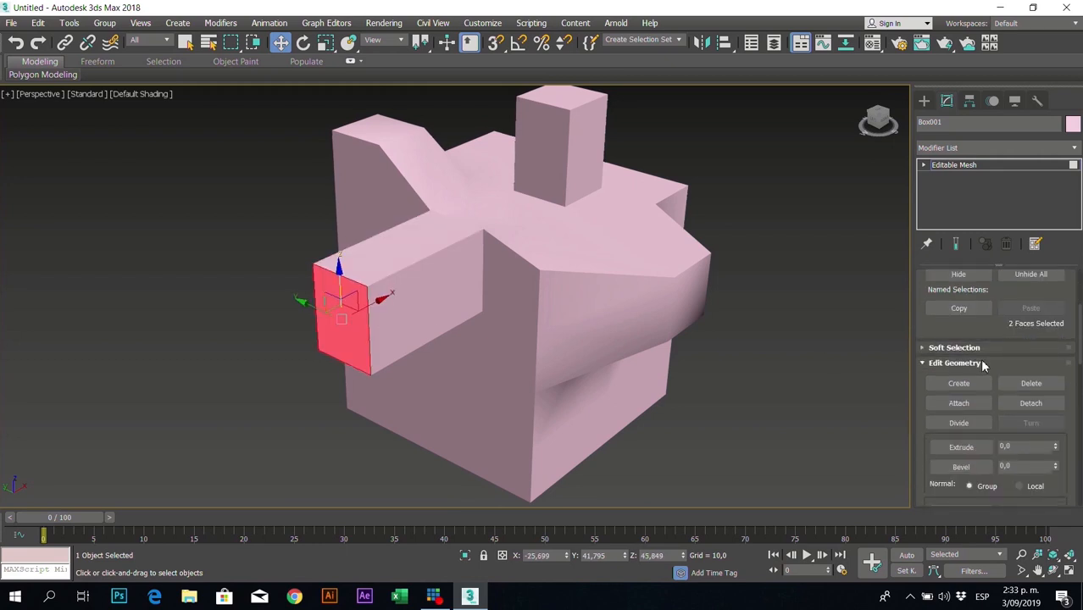
scroll(963, 439, "down", 1)
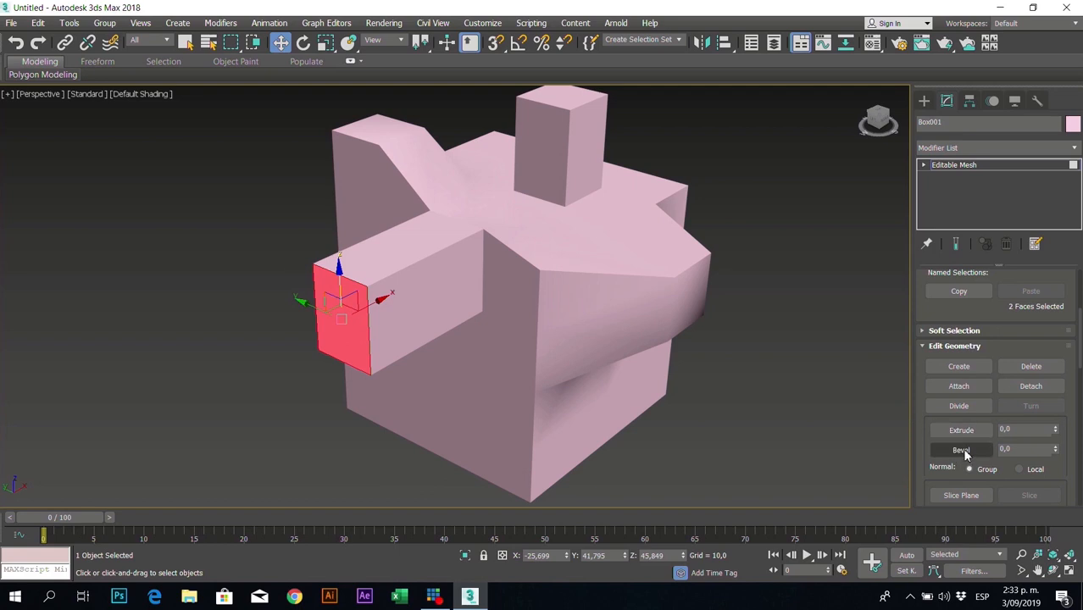
left_click(962, 451)
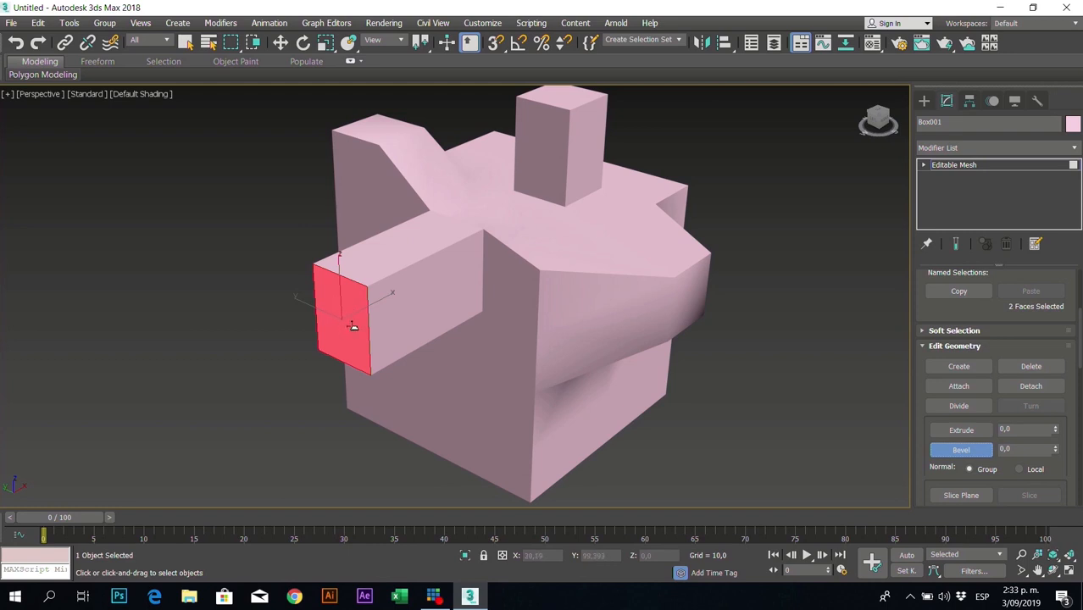
mouse_move(353, 326)
left_mouse_down()
mouse_move(351, 305)
mouse_move(345, 331)
mouse_move(346, 311)
left_mouse_up()
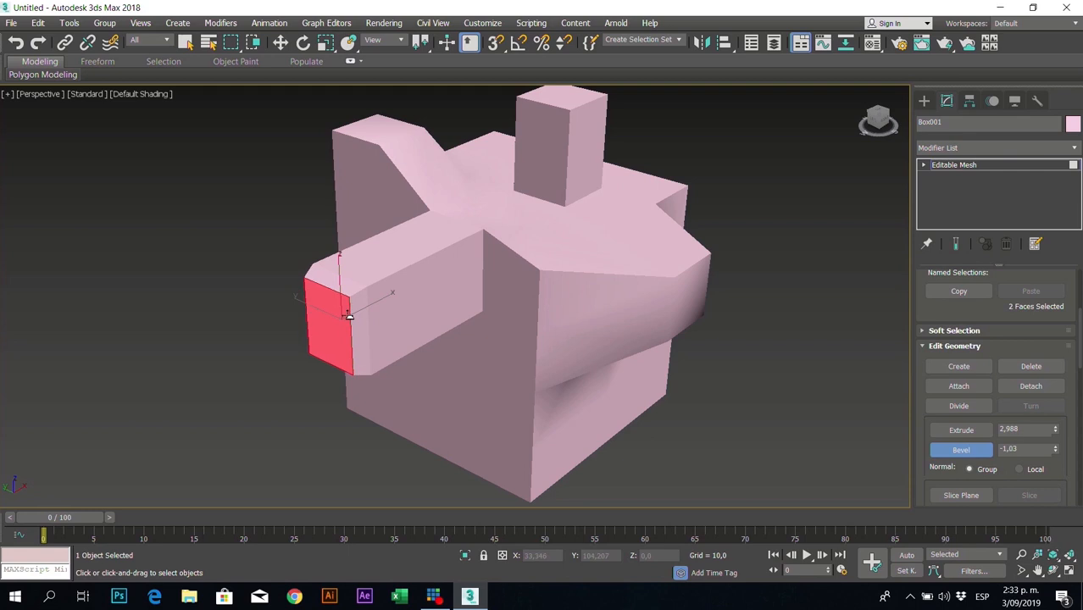
- Try extruding the bottom corner polygon of the left-hand face with the Extrude amount, then undo it
scroll(993, 456, "down", 1)
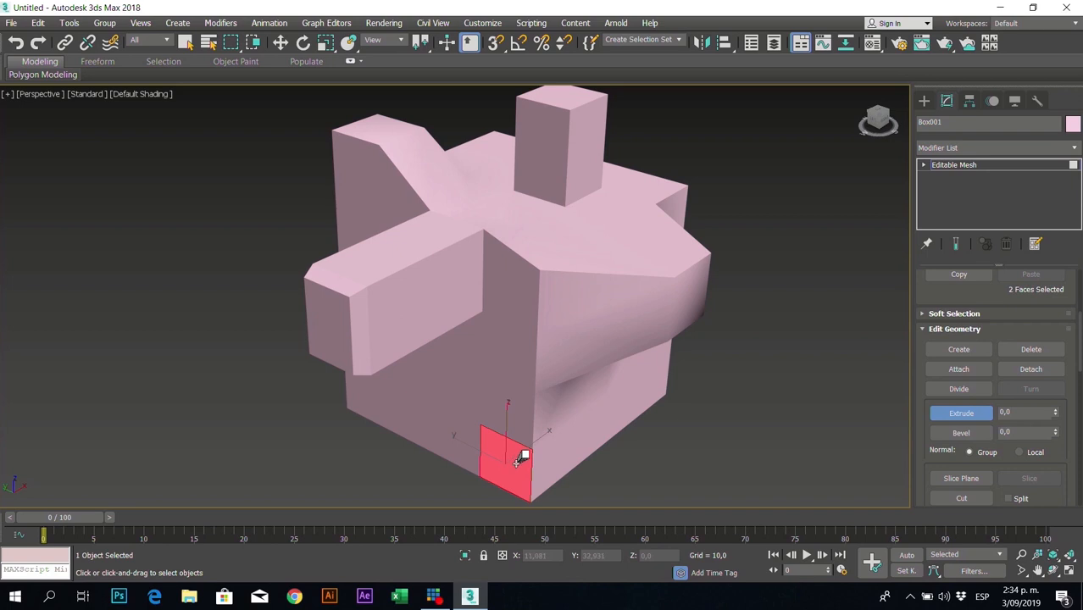
left_click_drag(1056, 415, 1059, 351)
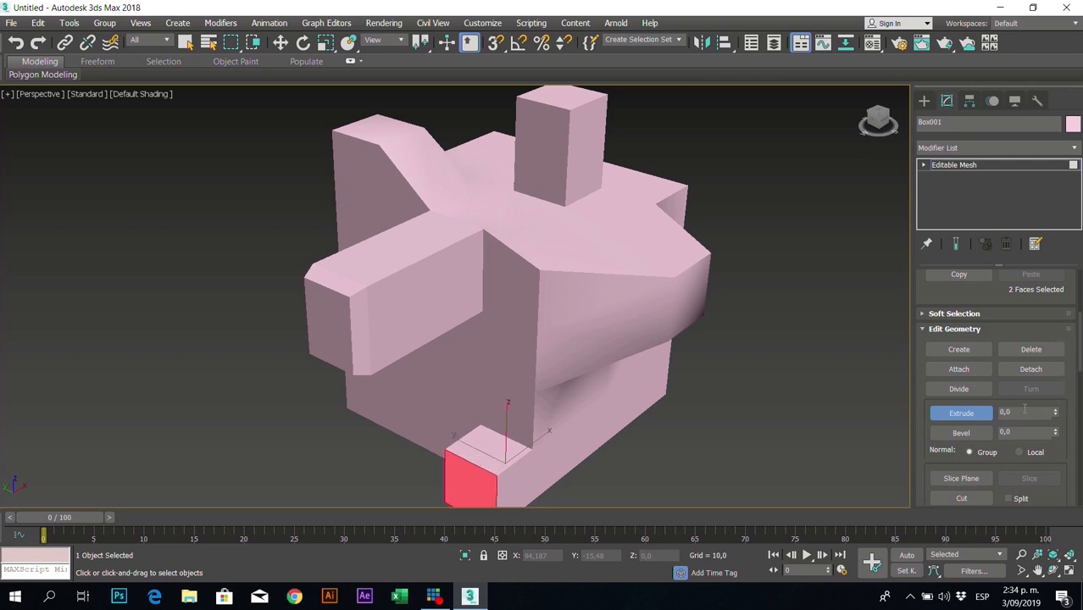
key("ctrl+z")
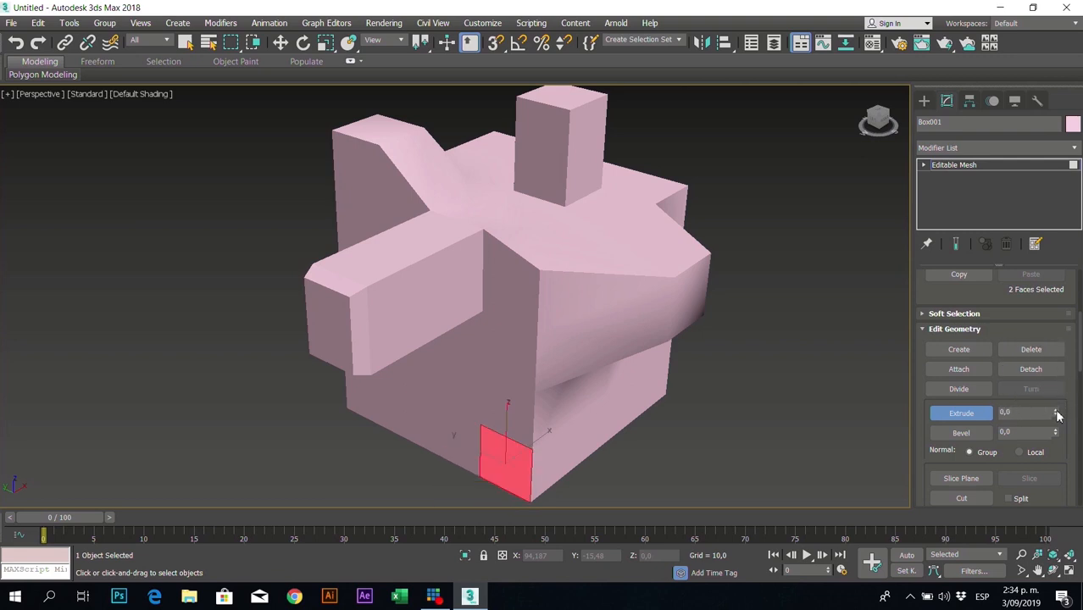
- Extrude the bottom corner polygon of the left-hand face by about 13.8 and clear the selection
middle_click_drag(701, 388, 721, 321)
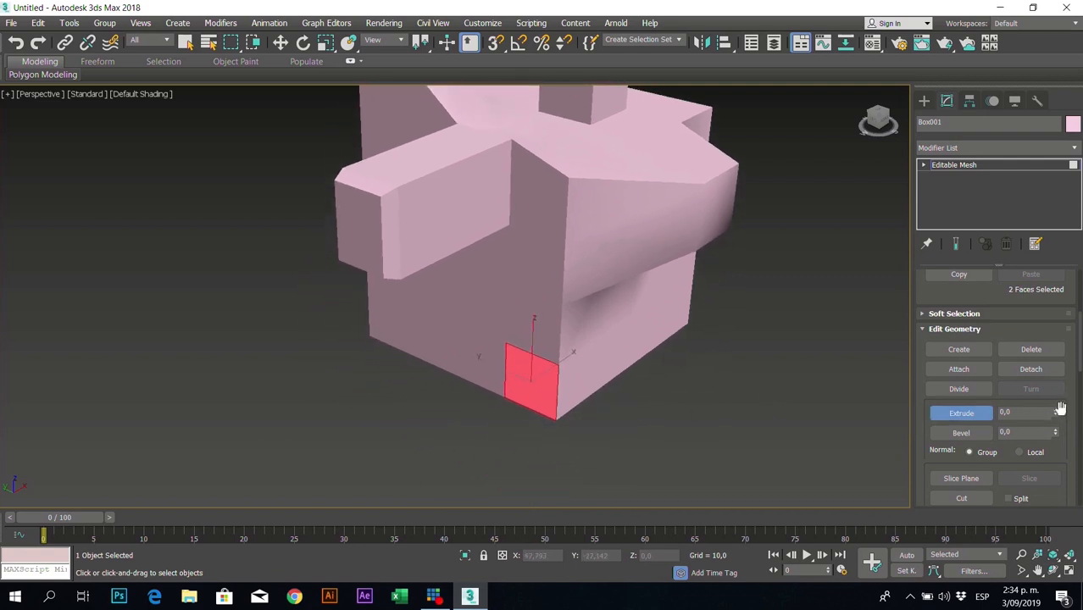
left_click_drag(1057, 417, 1071, 341)
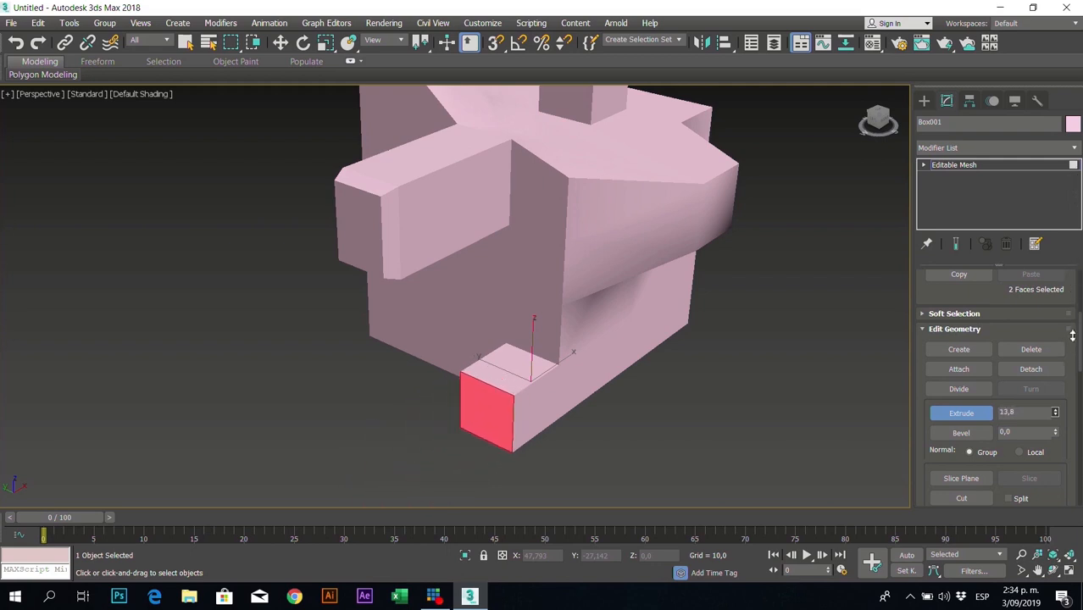
left_click(1021, 413)
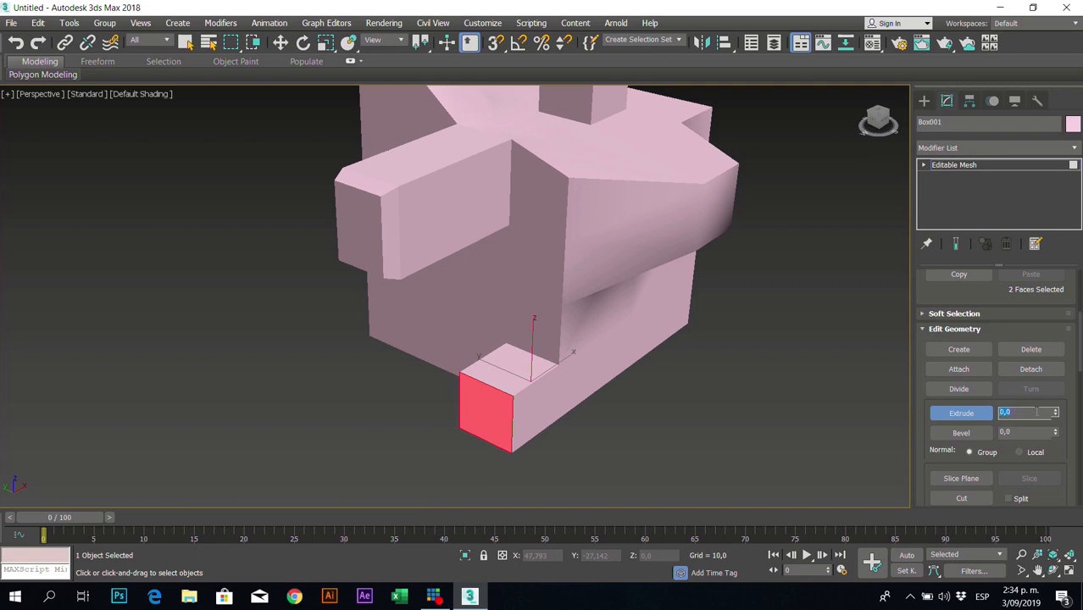
left_click(908, 408)
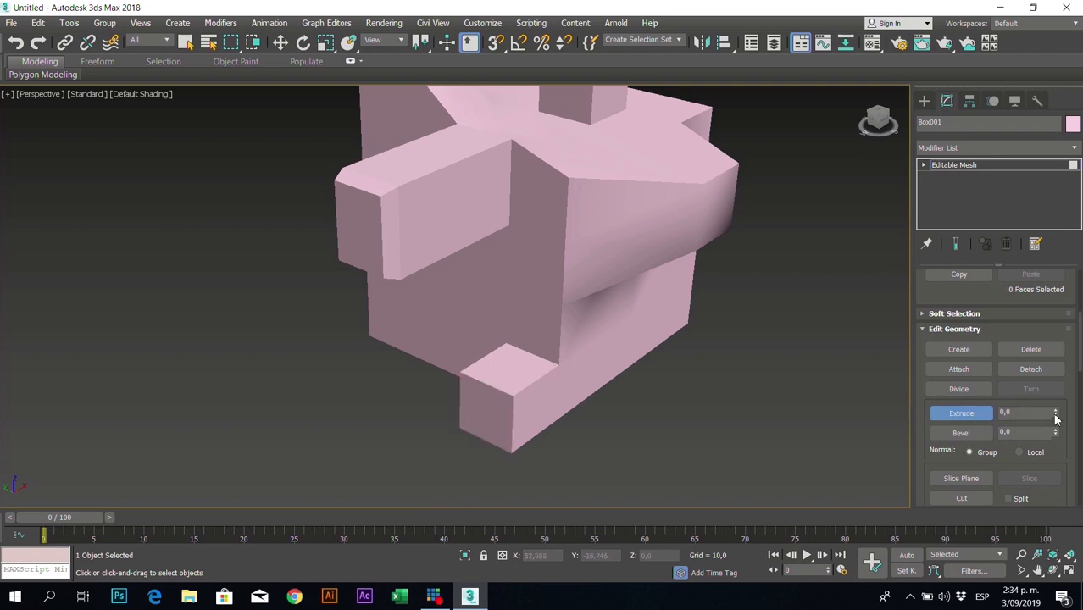
- Extrude the end polygon of the lower block further outward to about X -33.5
left_click(500, 409)
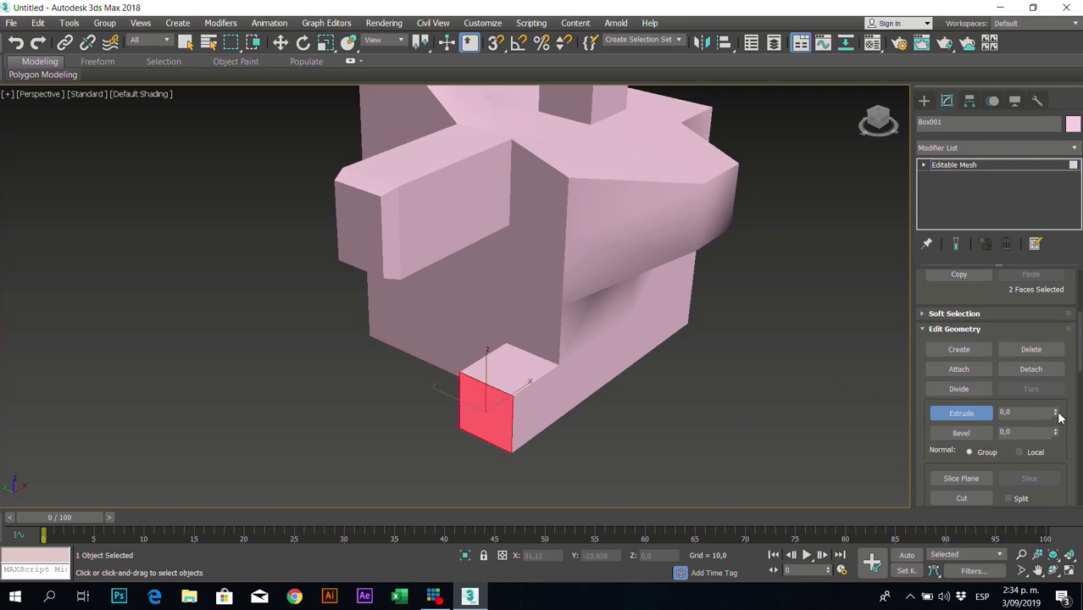
left_click_drag(1056, 417, 1068, 284)
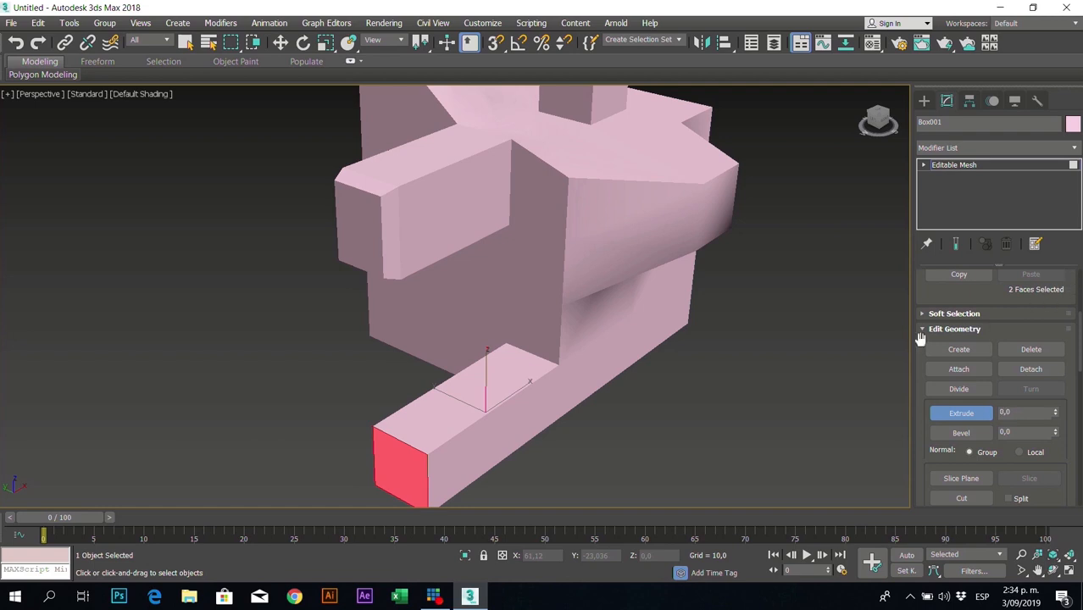
middle_click_drag(616, 343, 704, 311)
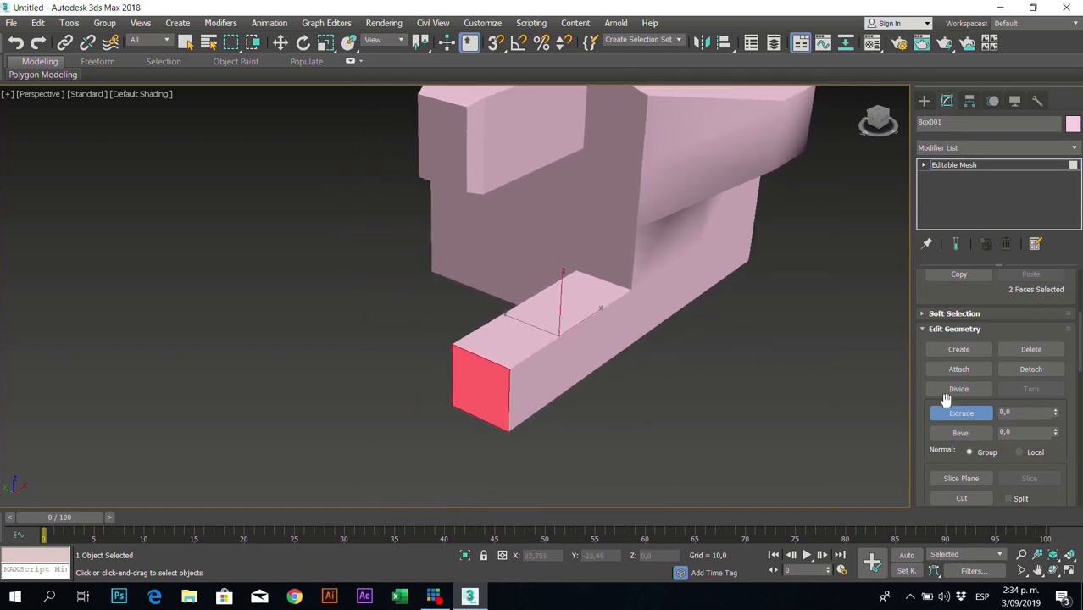
- Rotate the end polygon of the lower block around the X axis to twist the block's end
key("w")
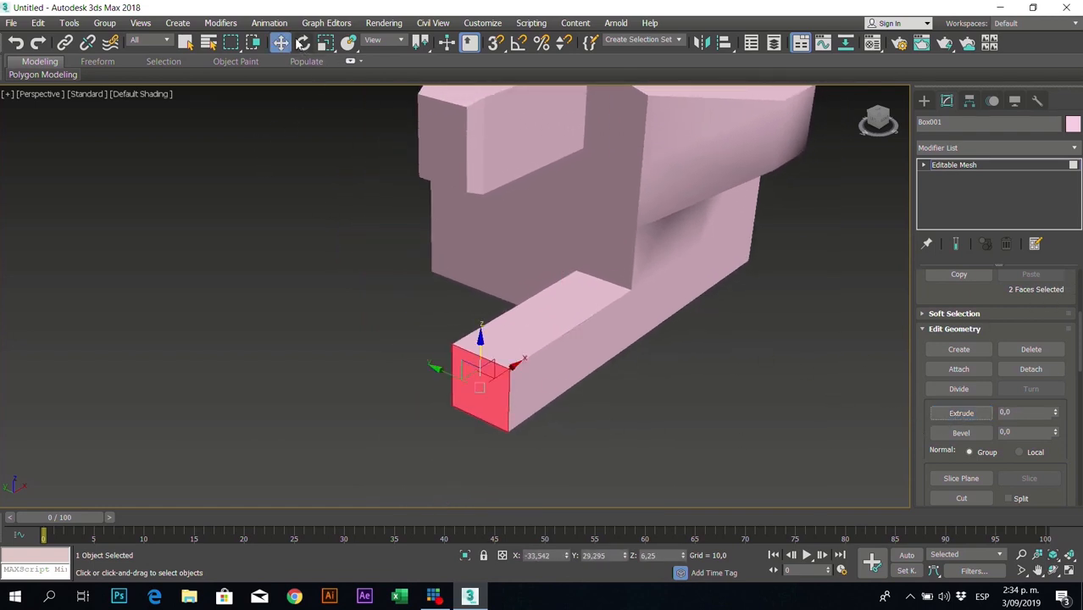
left_click(302, 42)
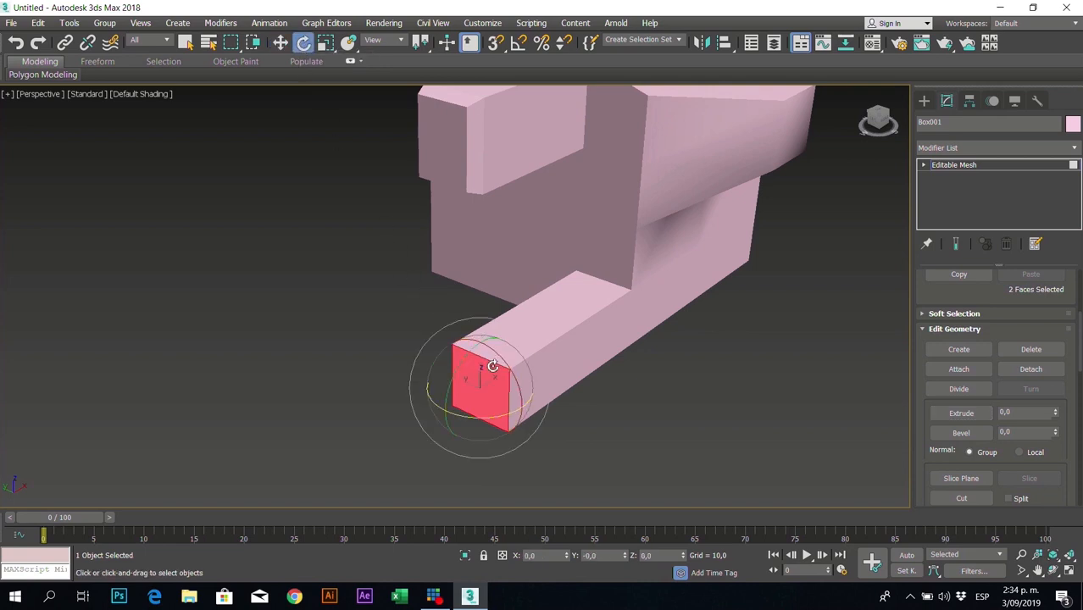
left_click_drag(514, 373, 490, 426)
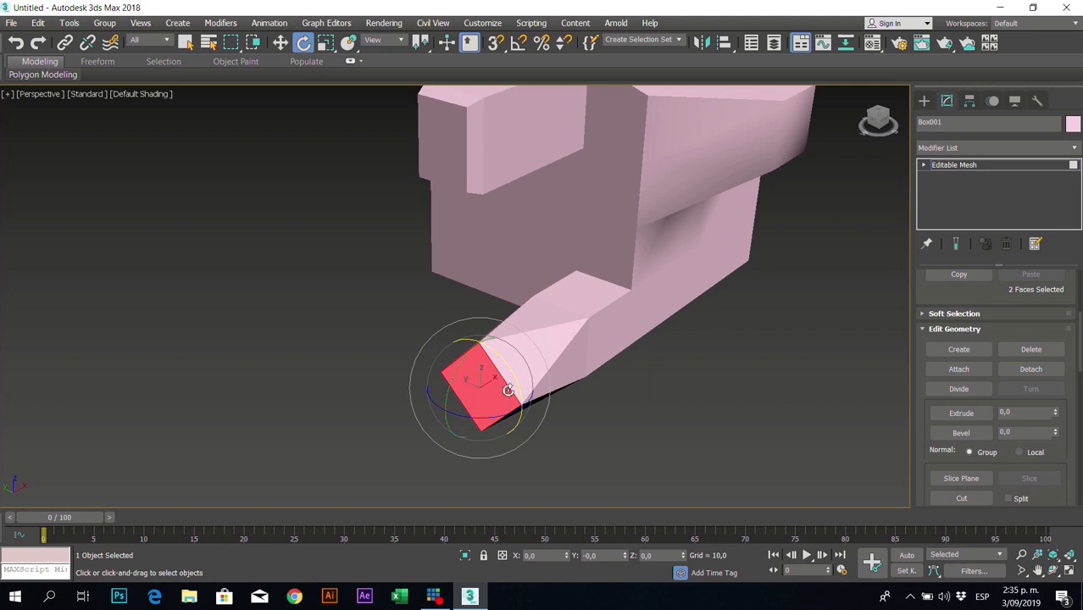
- Rotate the sloped upper polygon behind the lower block's twisted end around the Z axis
scroll(677, 344, "up", 4)
scroll(677, 344, "up", 2)
middle_click_drag(559, 345, 593, 339, "alt")
left_click(523, 292)
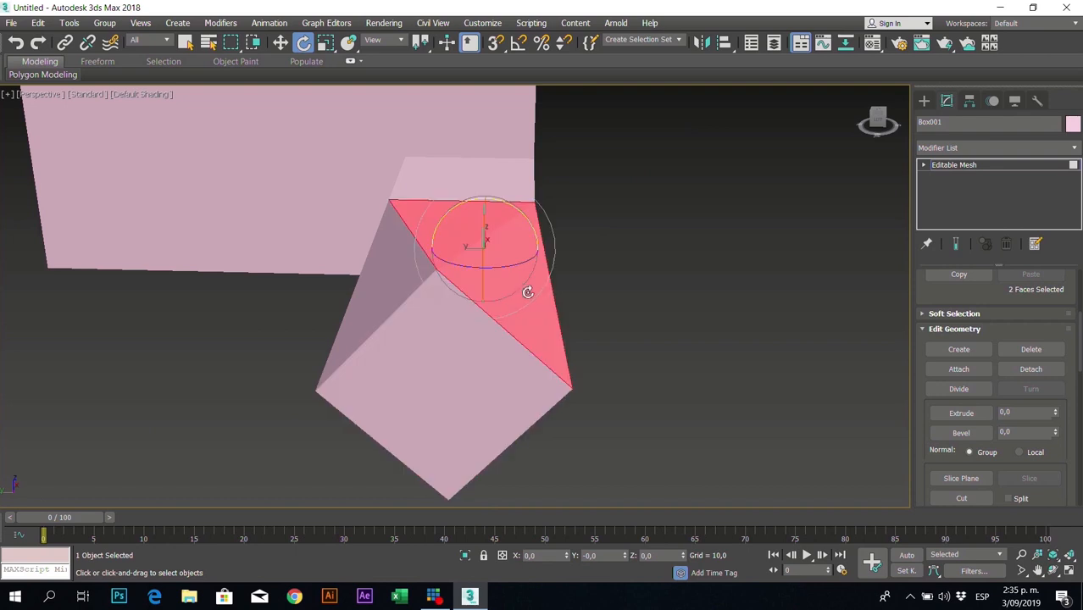
left_click_drag(513, 265, 478, 270)
- Clear the polygon selection and examine the deformed mesh from several sides
middle_click_drag(315, 318, 542, 316, "alt")
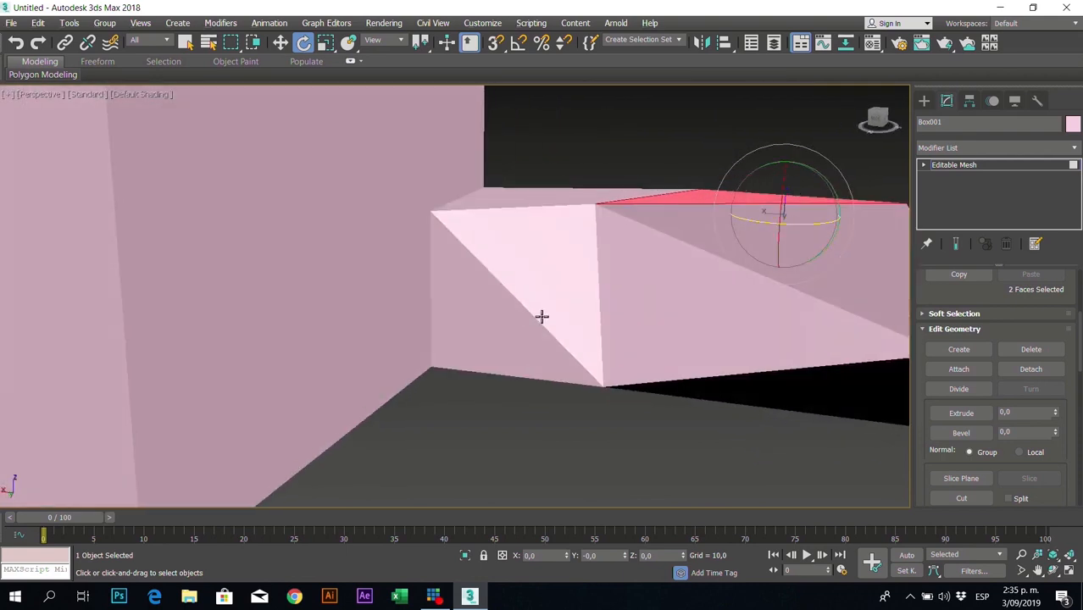
scroll(541, 316, "down", 5)
left_click(740, 288)
scroll(740, 288, "up", 3)
scroll(739, 287, "down", 3)
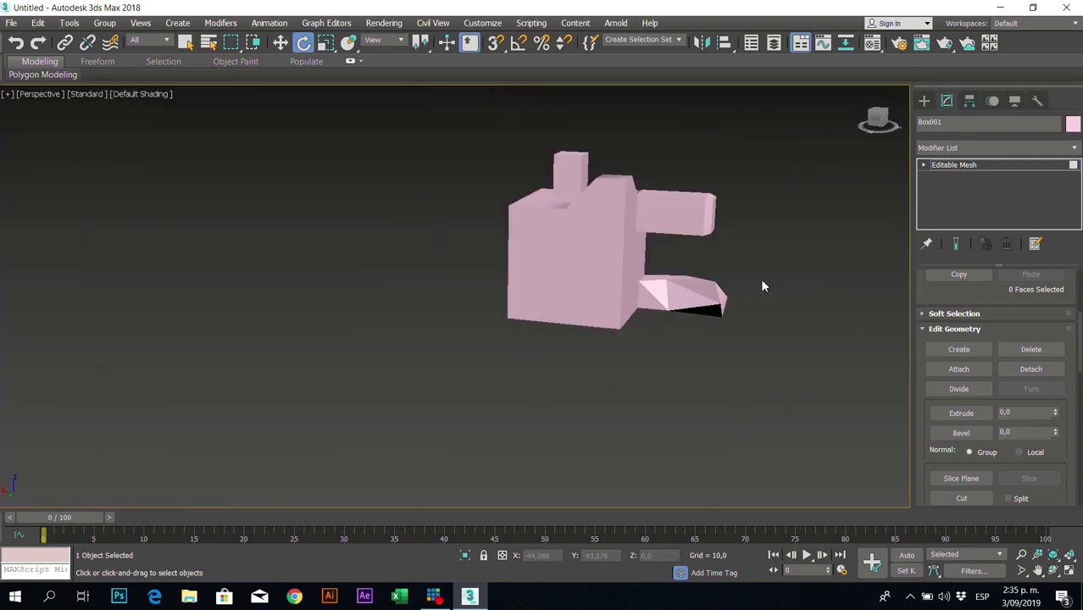
middle_click_drag(762, 286, 537, 319, "alt")
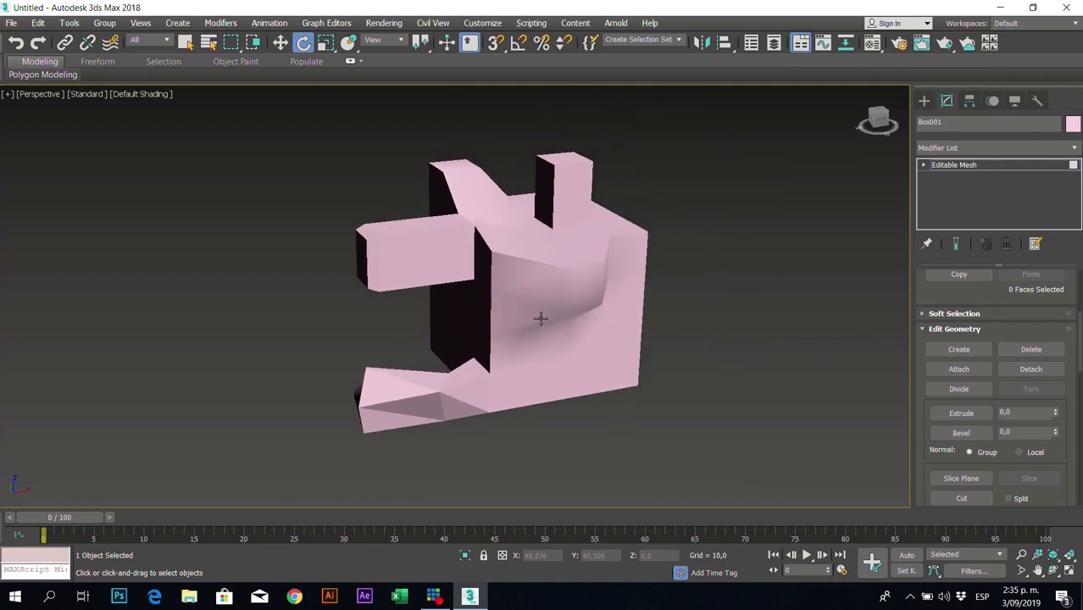
left_click(556, 289)
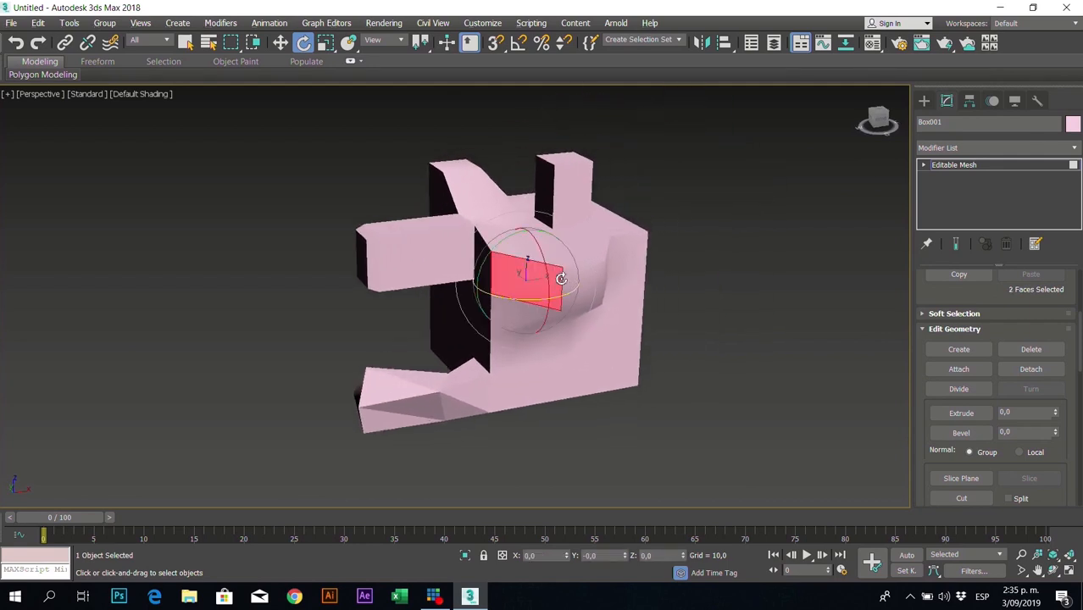
left_click(679, 279)
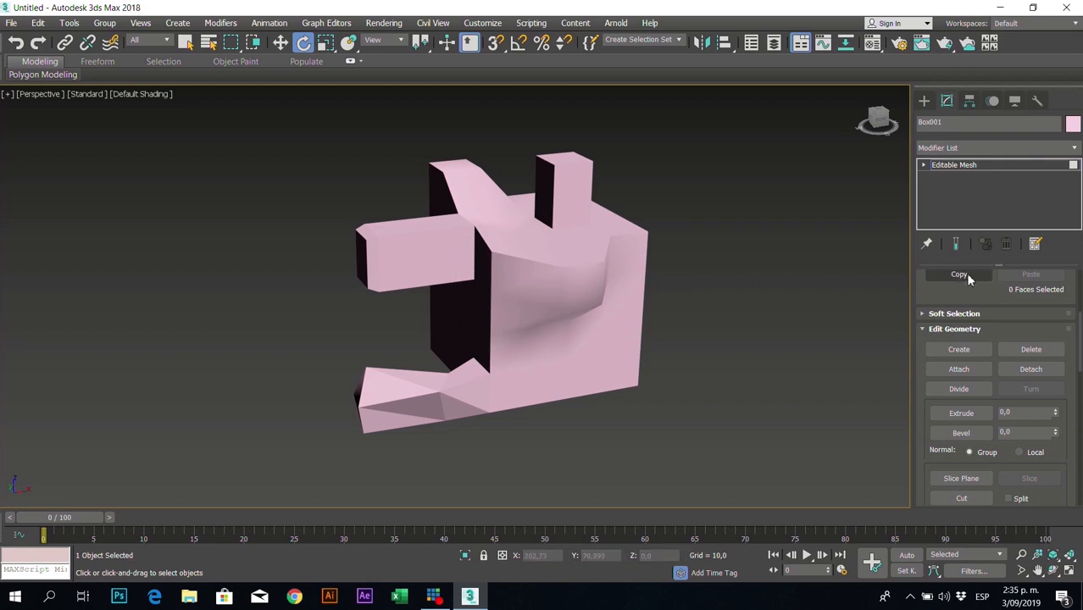
- Leave polygon editing on the deformed box mesh and delete the whole object
scroll(992, 322, "up", 5)
left_click(996, 300)
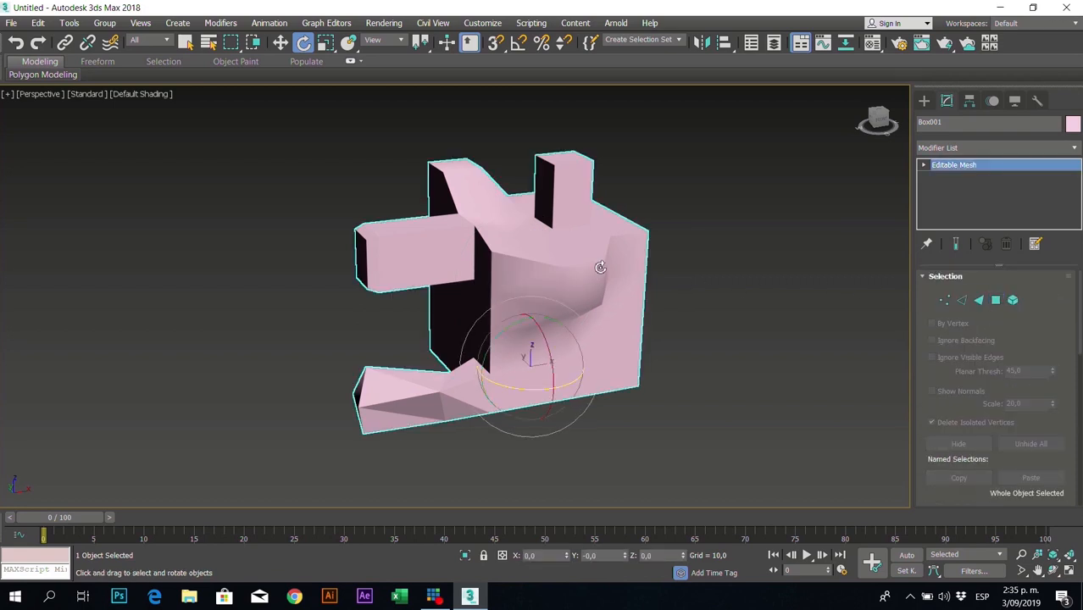
key("Delete")
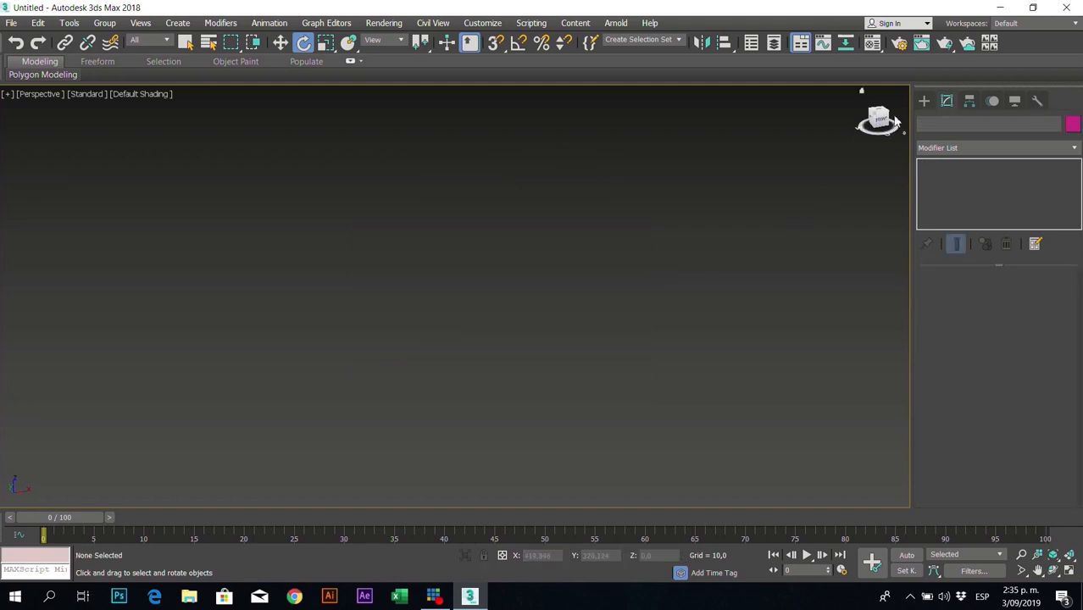
- Create a Sphere with a radius of about 44.8 and, beside it, a GeoSphere with a radius of about 41.3
left_click(924, 102)
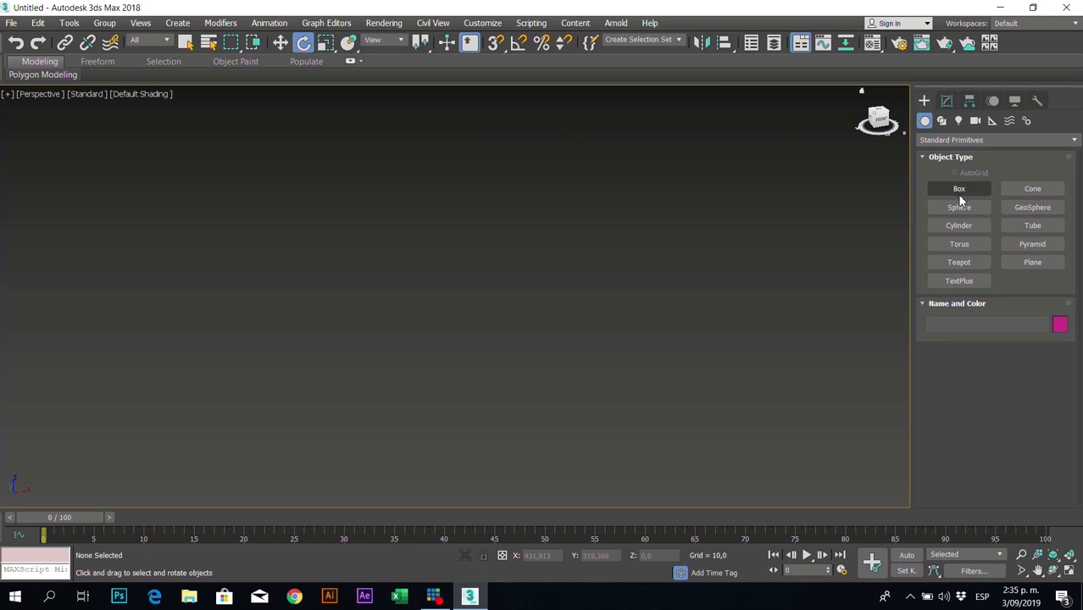
left_click(966, 209)
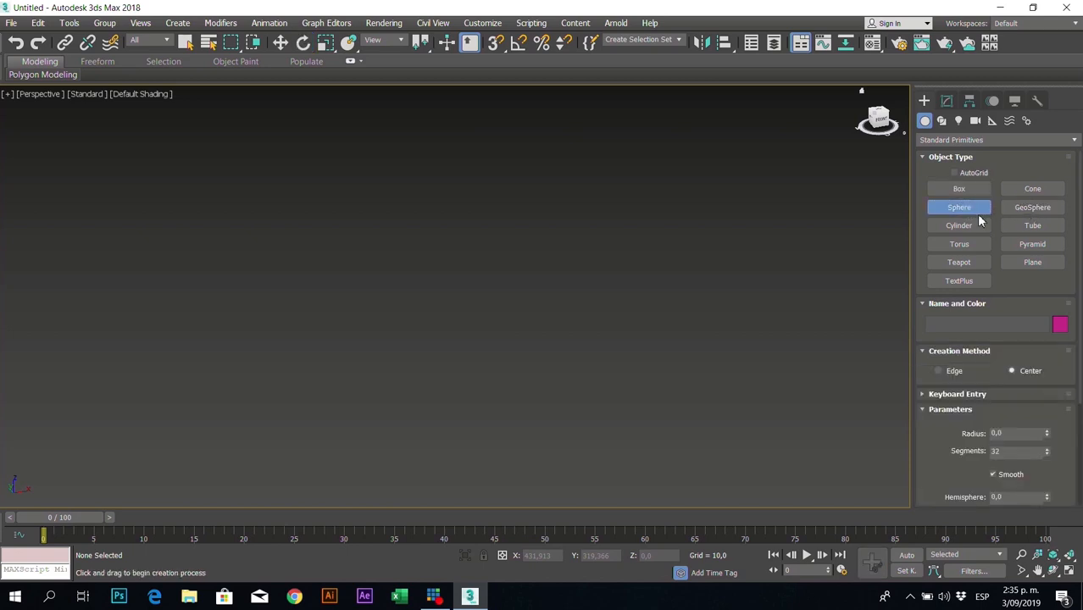
left_click_drag(312, 293, 369, 332)
left_click(1029, 211)
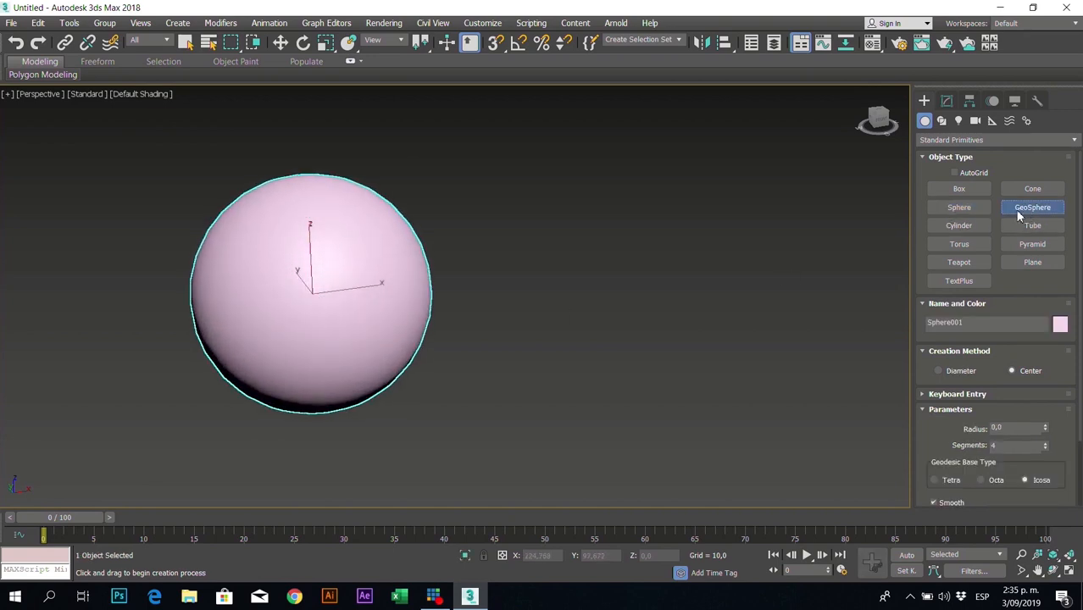
left_click_drag(589, 322, 633, 366)
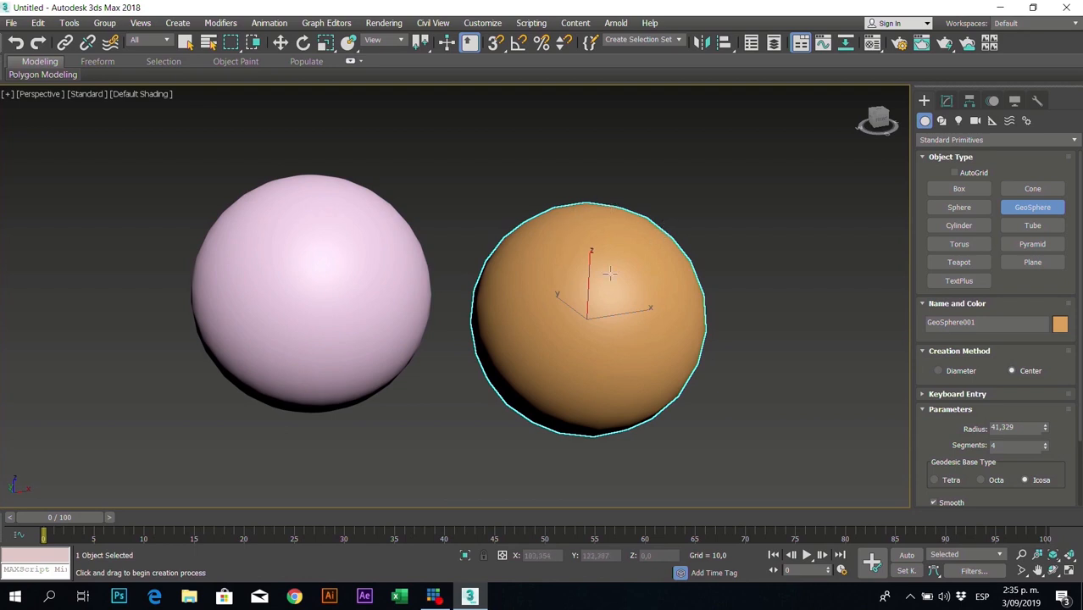
- Select the pink sphere and display the perspective view with Wireframe Override
left_click(367, 253)
key("e")
left_click(334, 238)
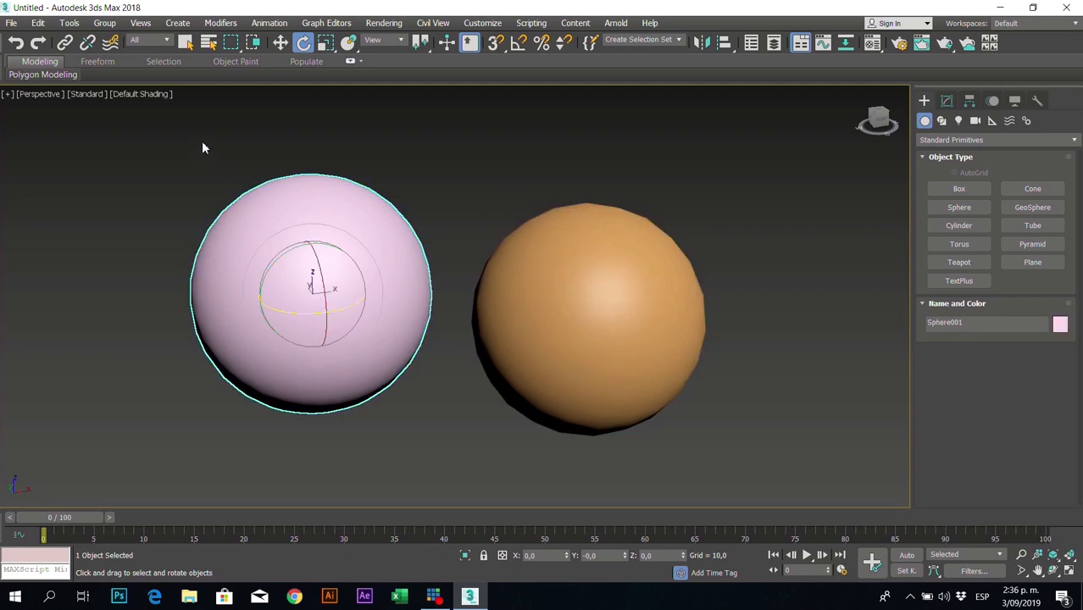
left_click(136, 95)
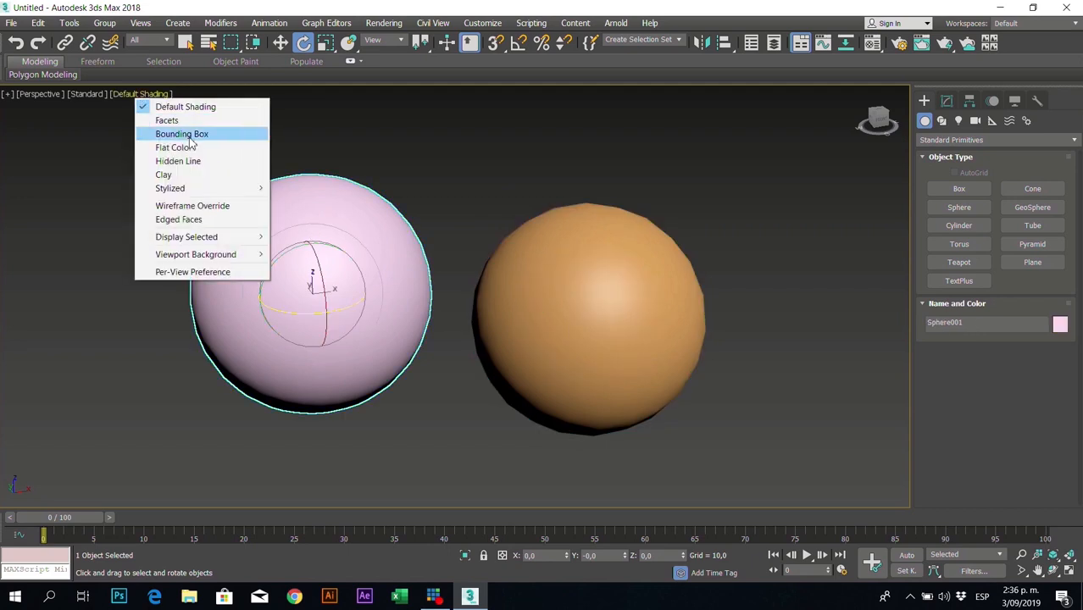
left_click(193, 208)
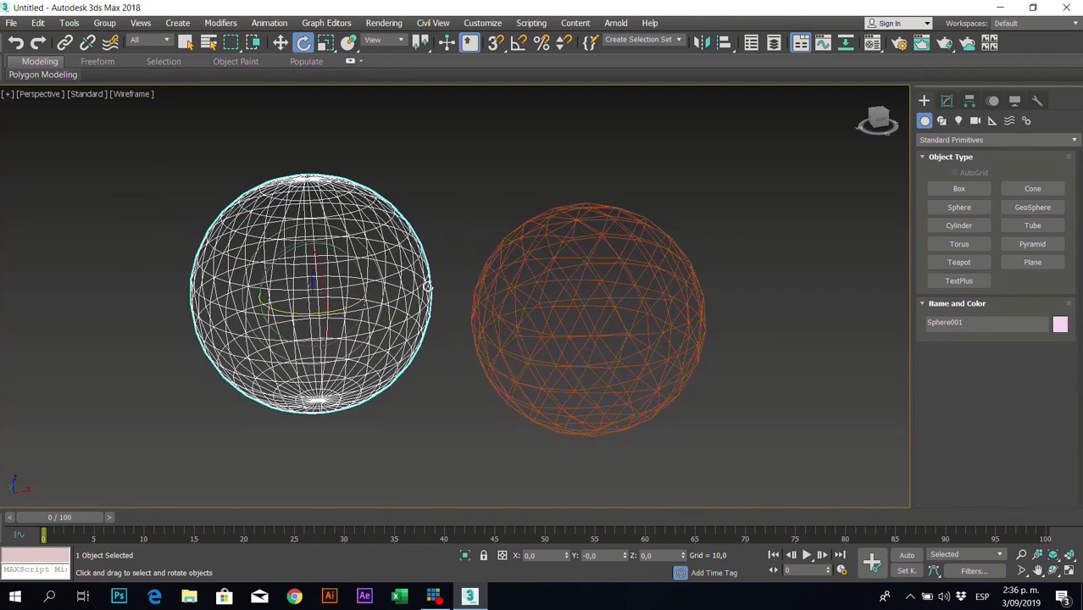
- Compare the wireframe structure of the sphere and the GeoSphere, and open the sphere's parameters for inspection
left_click(186, 43)
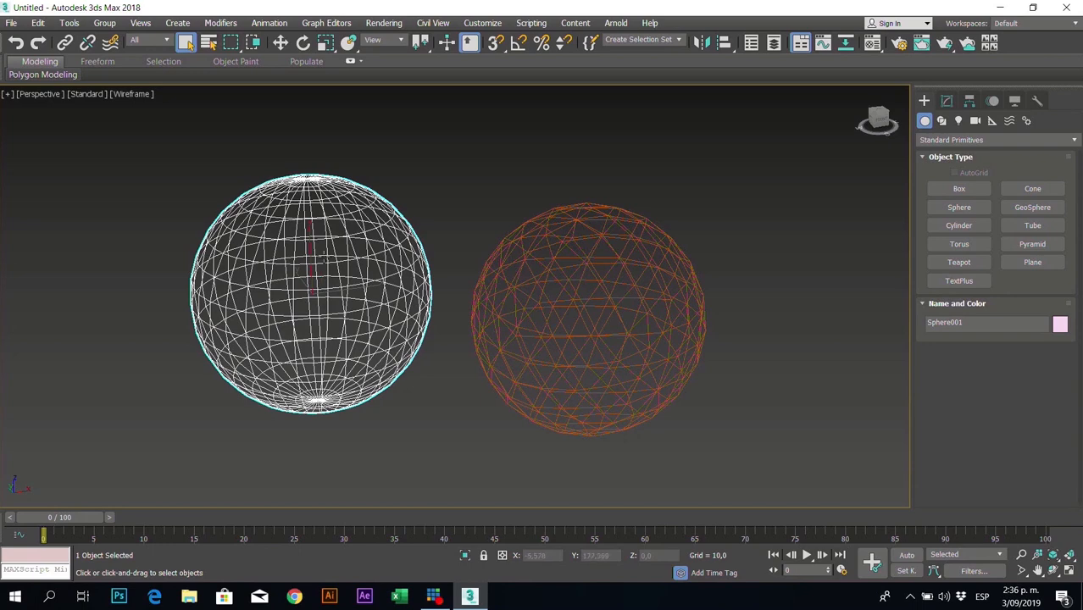
left_click(613, 286)
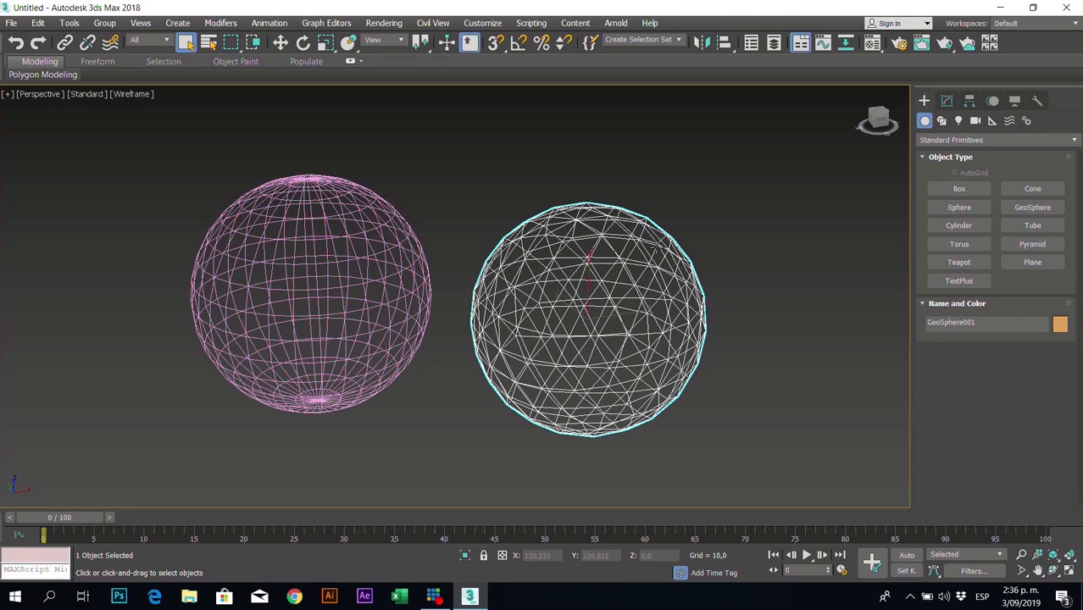
left_click(358, 237)
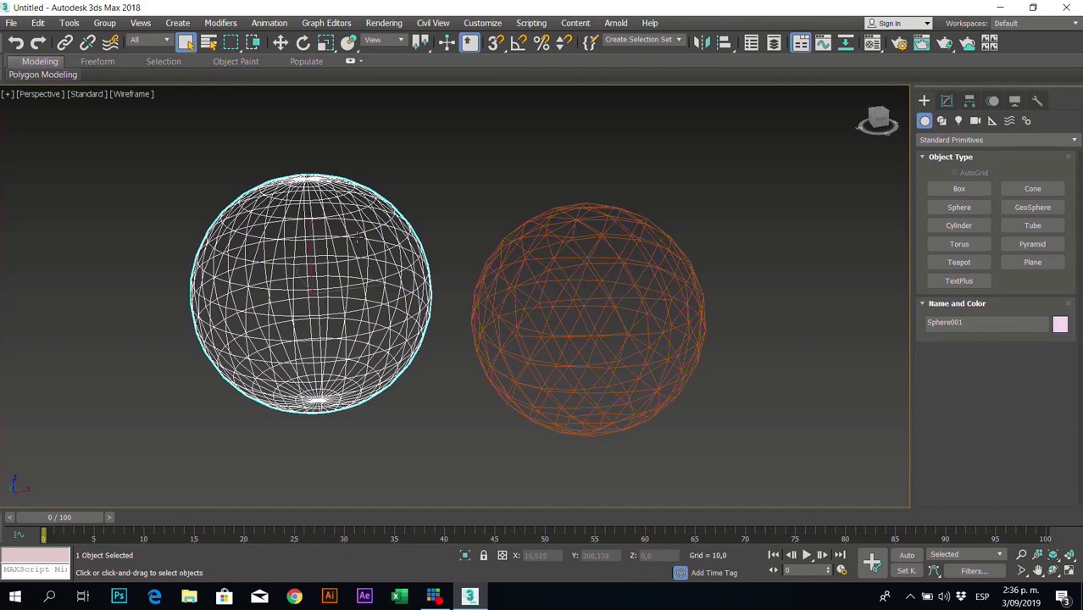
key("ctrl+d")
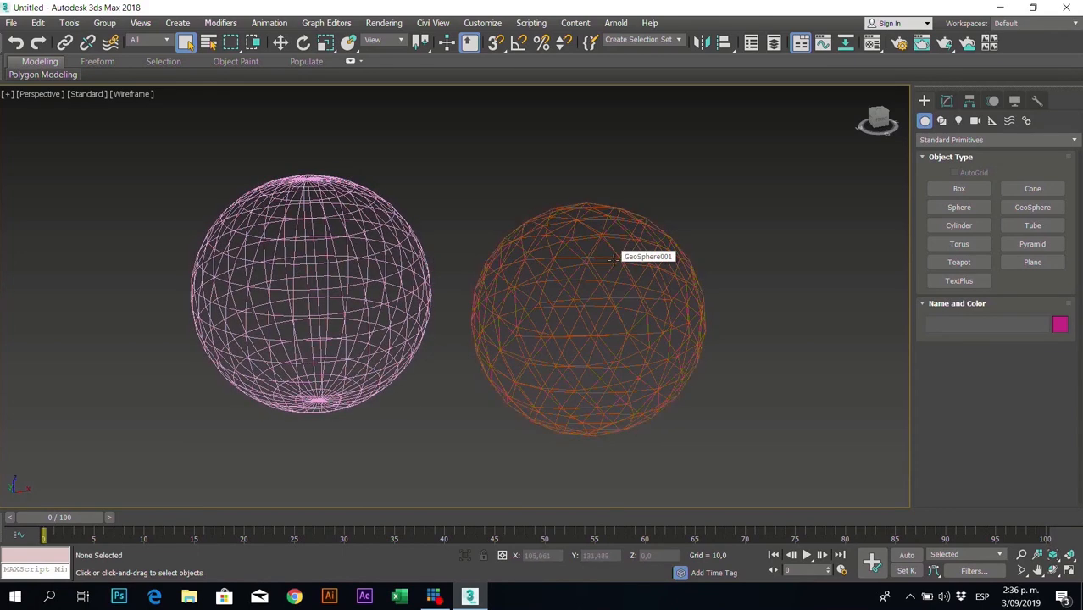
left_click(327, 246)
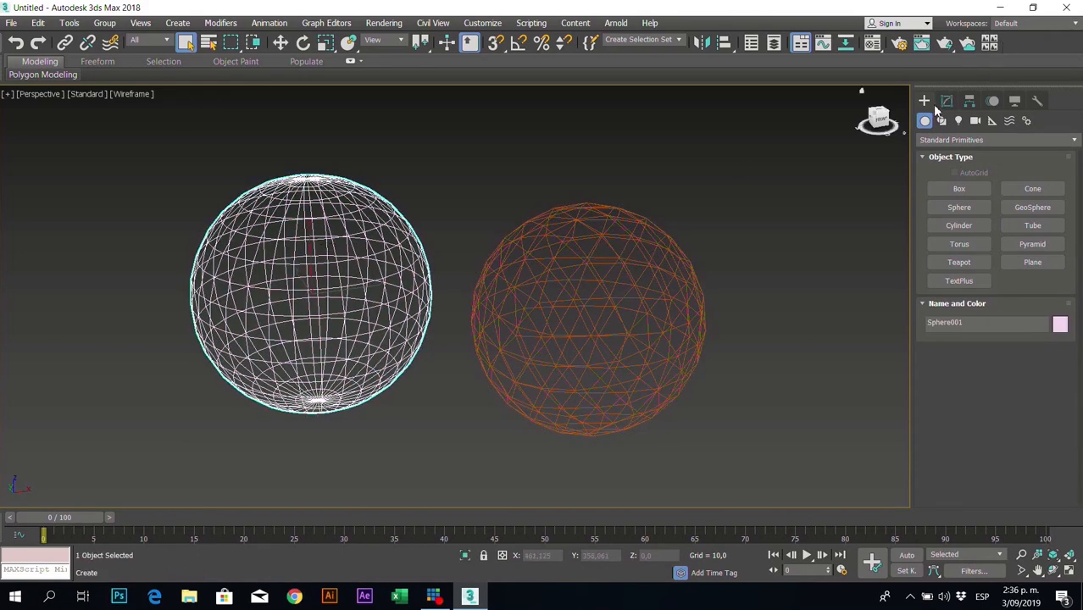
left_click(946, 103)
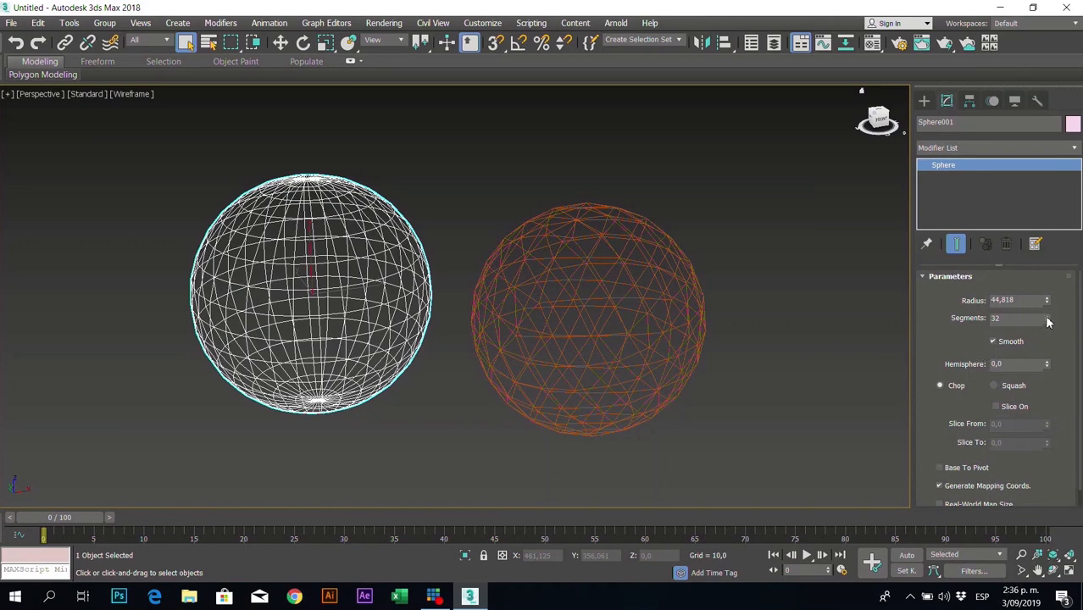
- Return the perspective view to Default Shading and set the GeoSphere's segments to 9
left_click(134, 94)
left_click(184, 107)
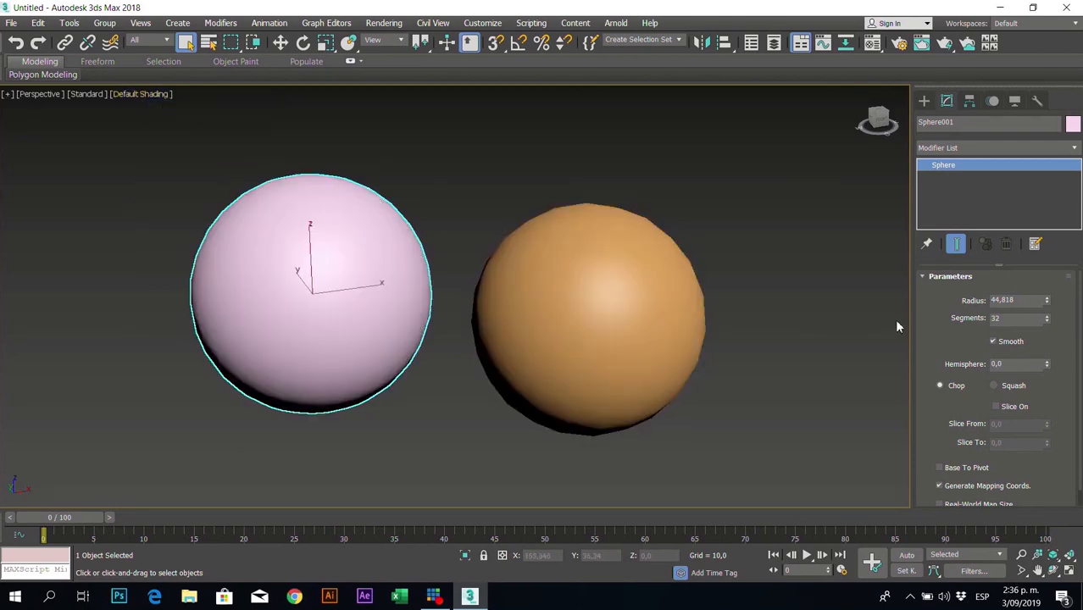
left_click(569, 271)
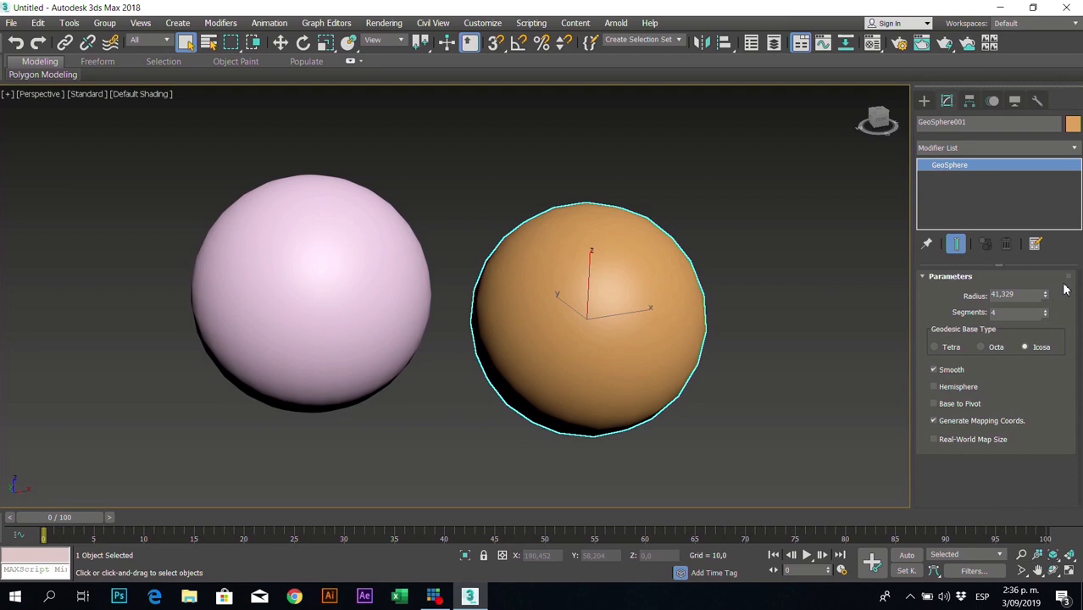
left_click(1046, 311)
left_click(1047, 310)
left_click(1047, 310)
left_click(1047, 310)
left_click(1046, 311)
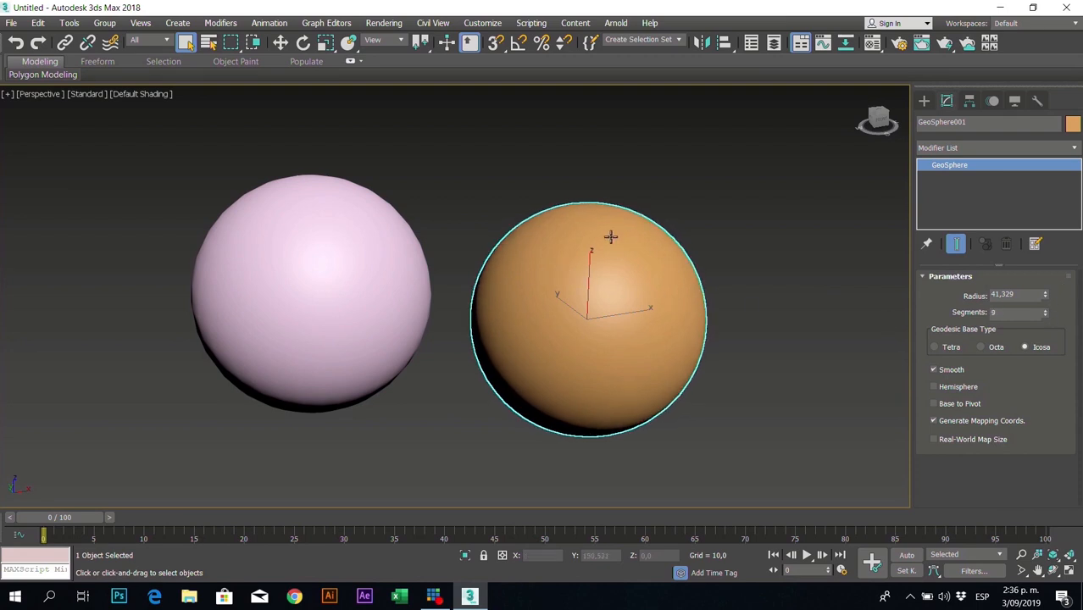
- Check the pink sphere's parameters and reduce the GeoSphere's segments to 5
left_click(304, 252)
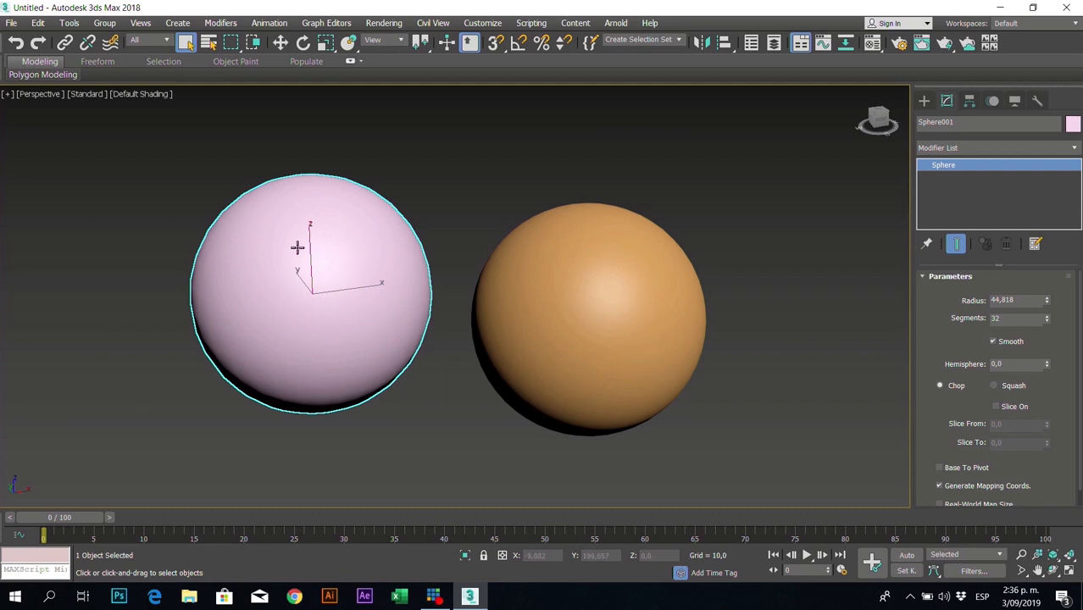
left_click(644, 281)
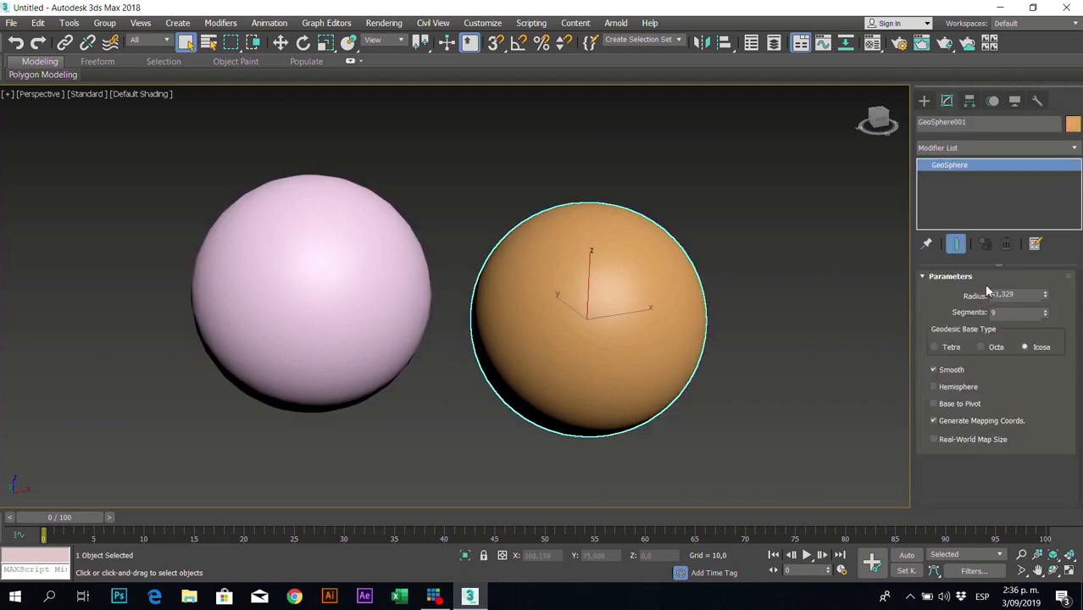
left_click(1045, 316)
left_click(1045, 316)
left_click(1045, 316)
left_click(1045, 316)
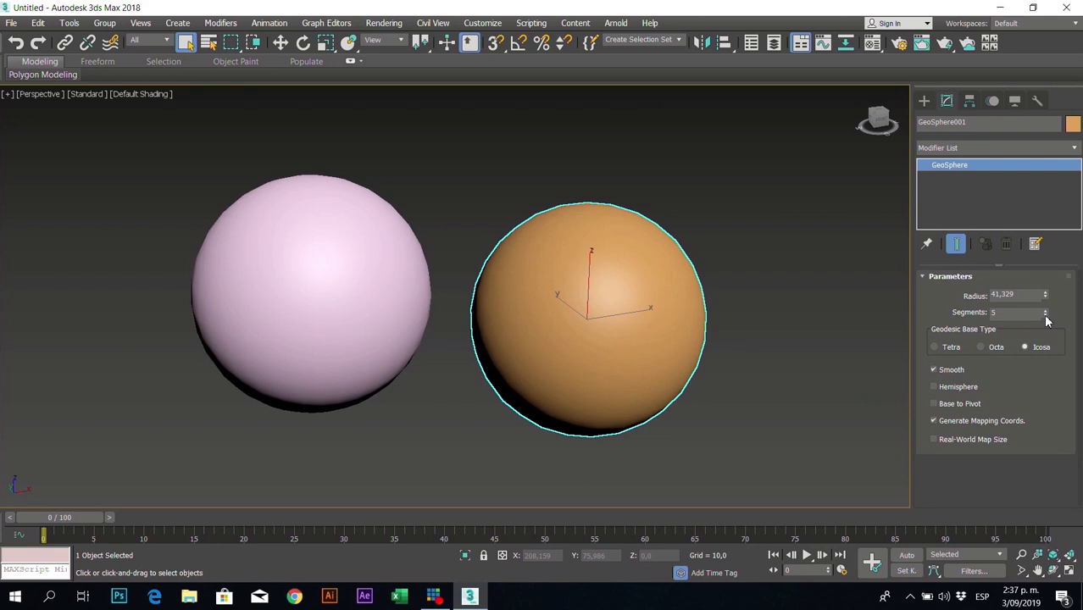
- Display the perspective view as wireframe and raise the GeoSphere's segments to 11
left_click(146, 94)
left_click(194, 211)
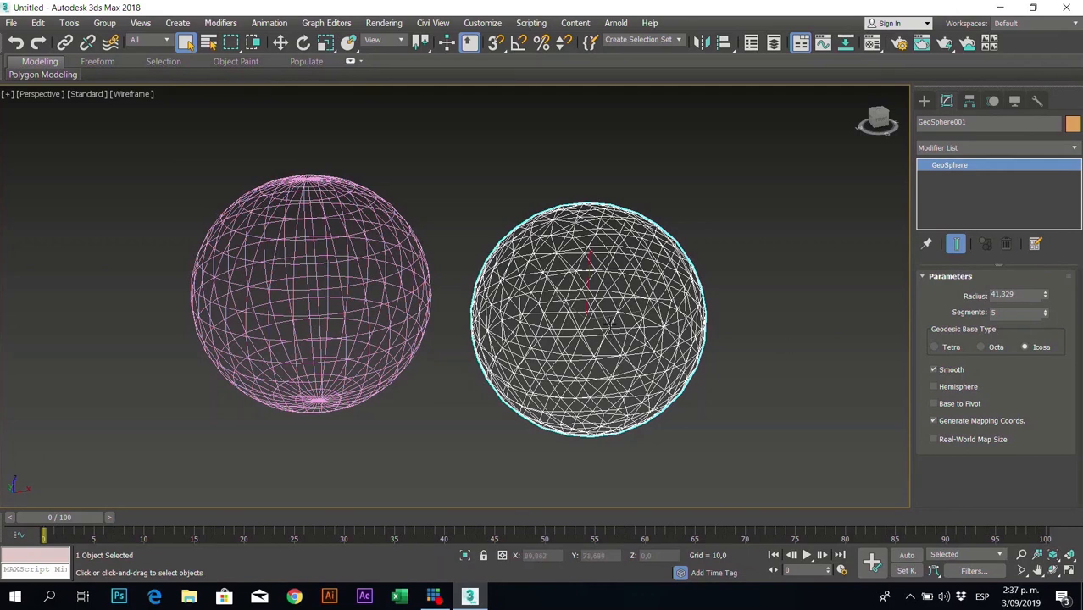
left_click(1045, 311)
left_click(1046, 310)
left_click(1045, 311)
left_click(1045, 311)
left_click(1045, 311)
left_click(1045, 311)
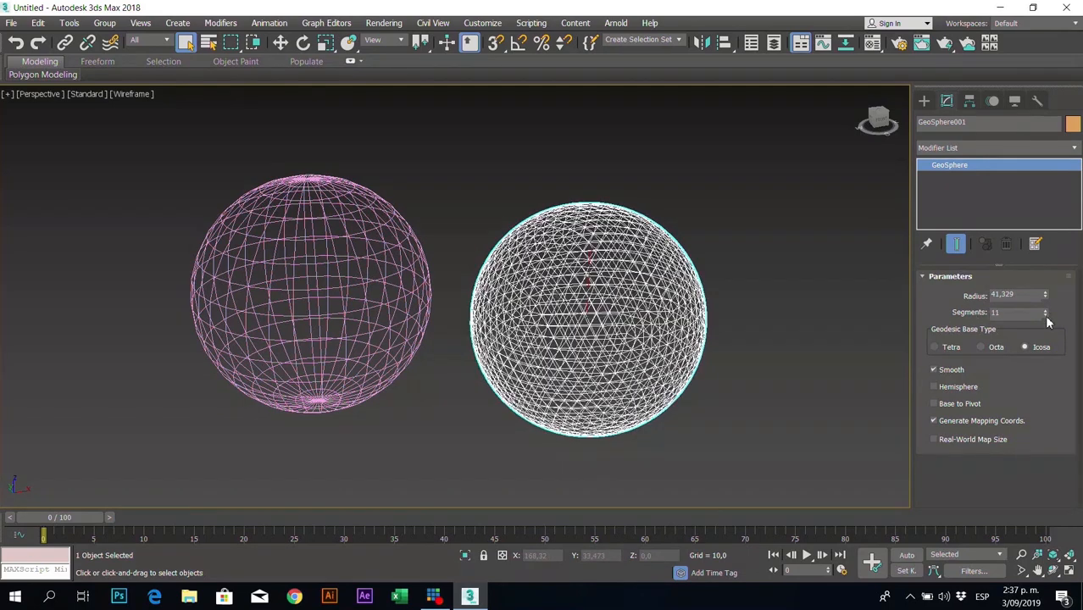
- Lower the GeoSphere's segments to 4
left_click(1046, 316)
left_click(1046, 317)
left_click(1046, 316)
left_click(1046, 316)
left_click(1046, 316)
left_click(1046, 316)
left_click(1046, 316)
- Set the pink sphere's segments to 42 and delete that sphere from the scene
left_click(321, 294)
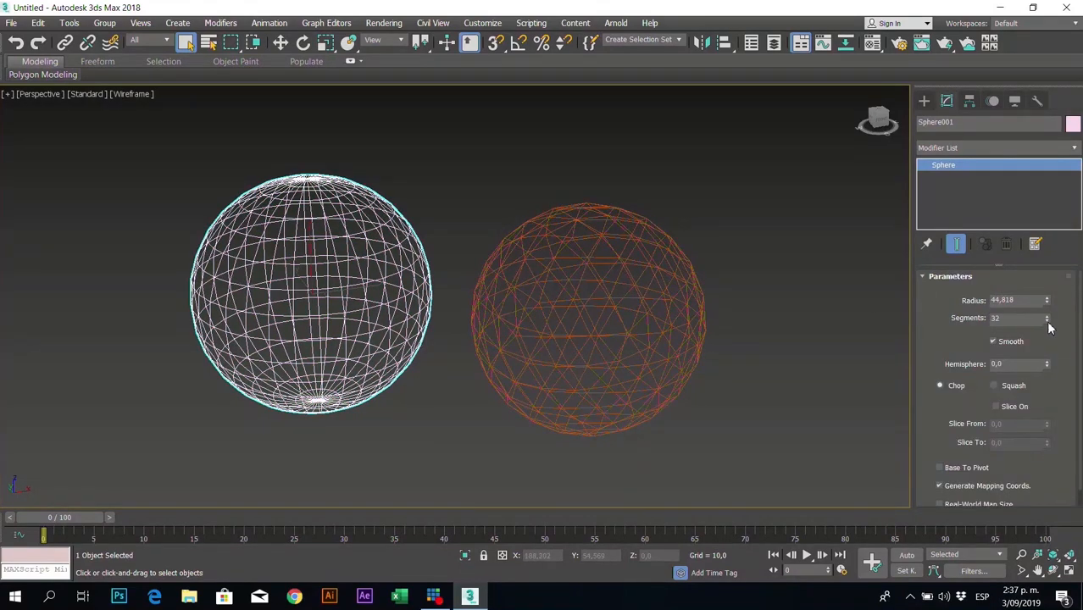
left_click_drag(1048, 321, 1048, 294)
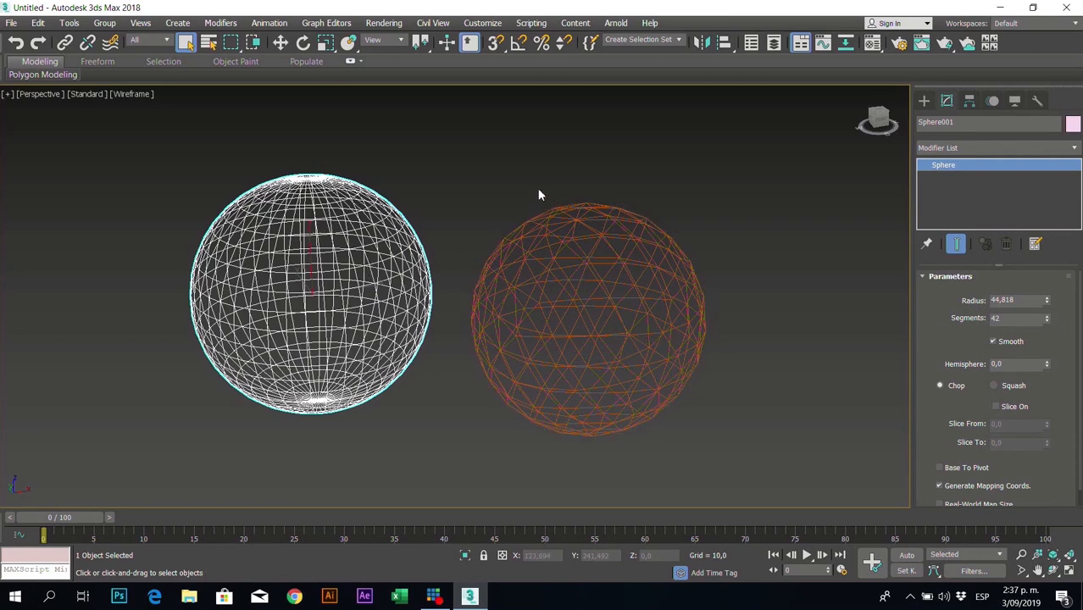
key("Delete")
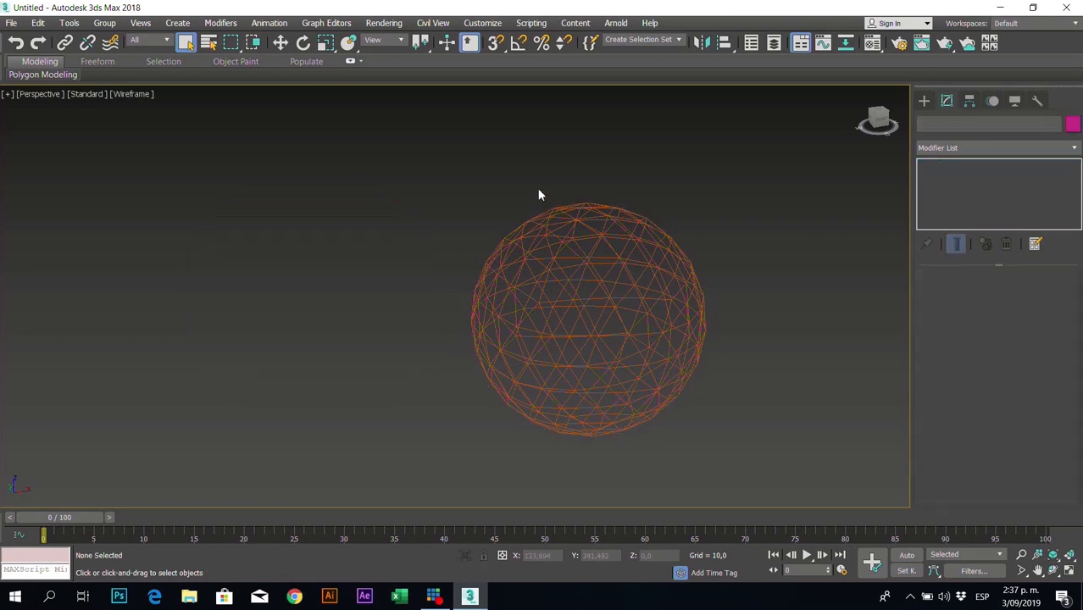
- Convert the remaining GeoSphere to an Editable Poly
left_click(608, 285)
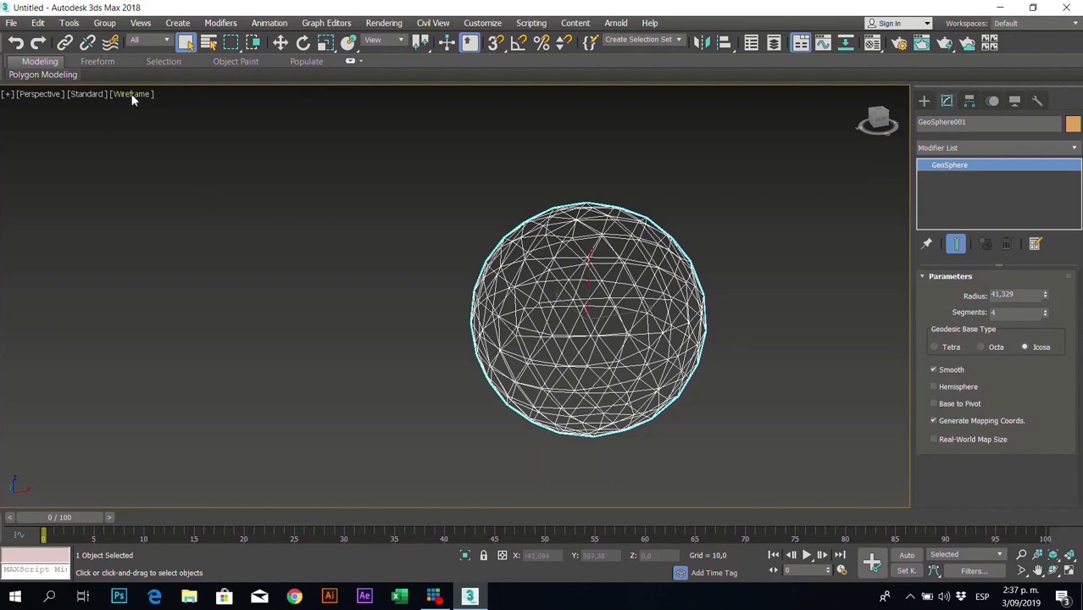
middle_click_drag(626, 301, 488, 256)
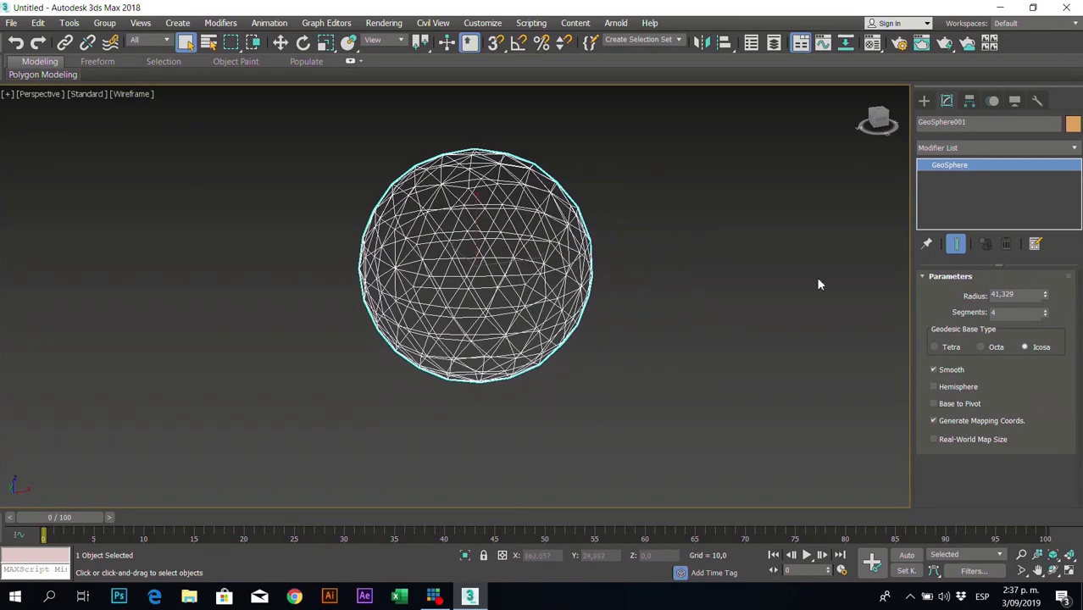
right_click(535, 244)
mouse_move(651, 392)
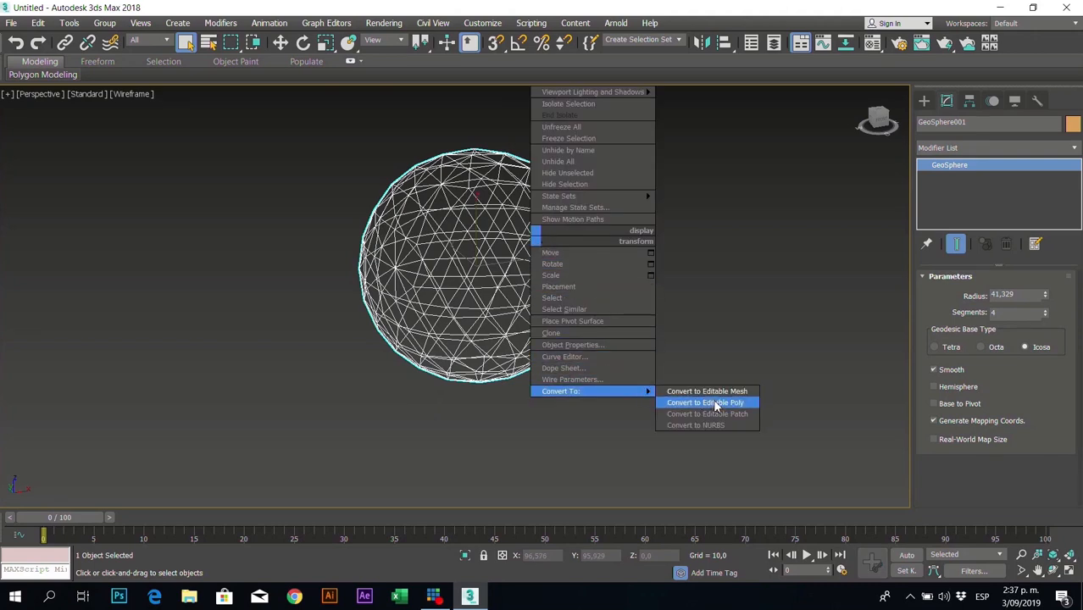
left_click(705, 402)
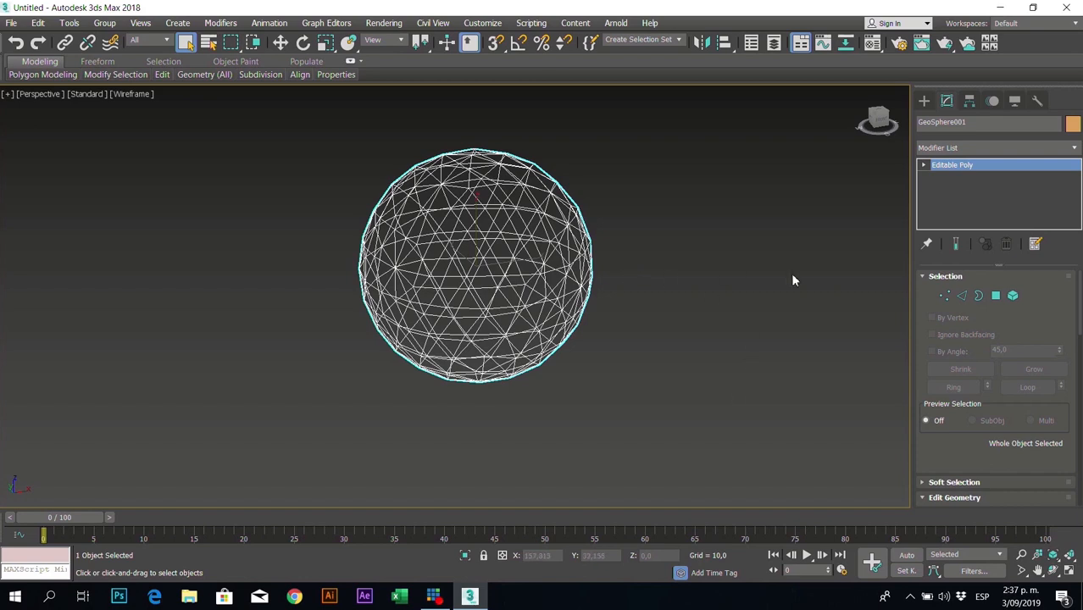
- Look through the GeoSphere's Editable Poly settings and expand the Soft Selection options to examine them
scroll(1033, 311, "down", 5)
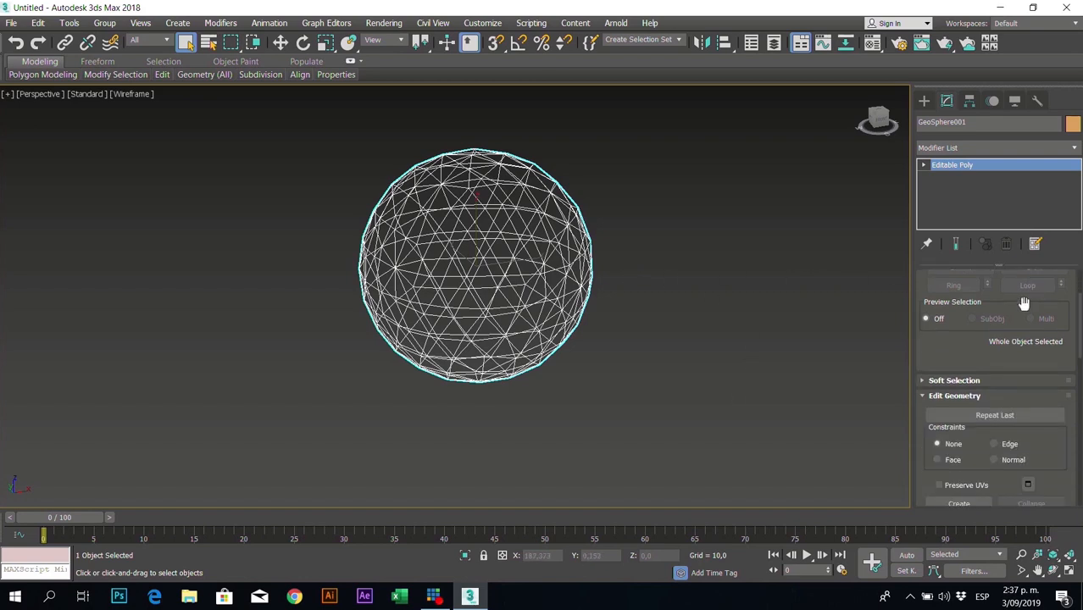
scroll(1018, 311, "up", 5)
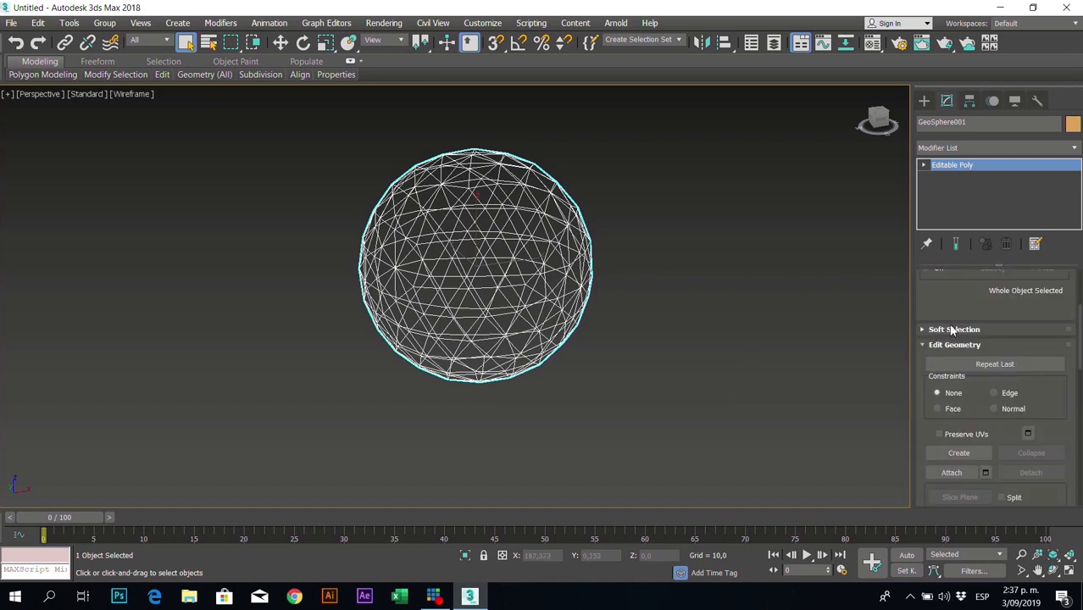
scroll(973, 332, "down", 1)
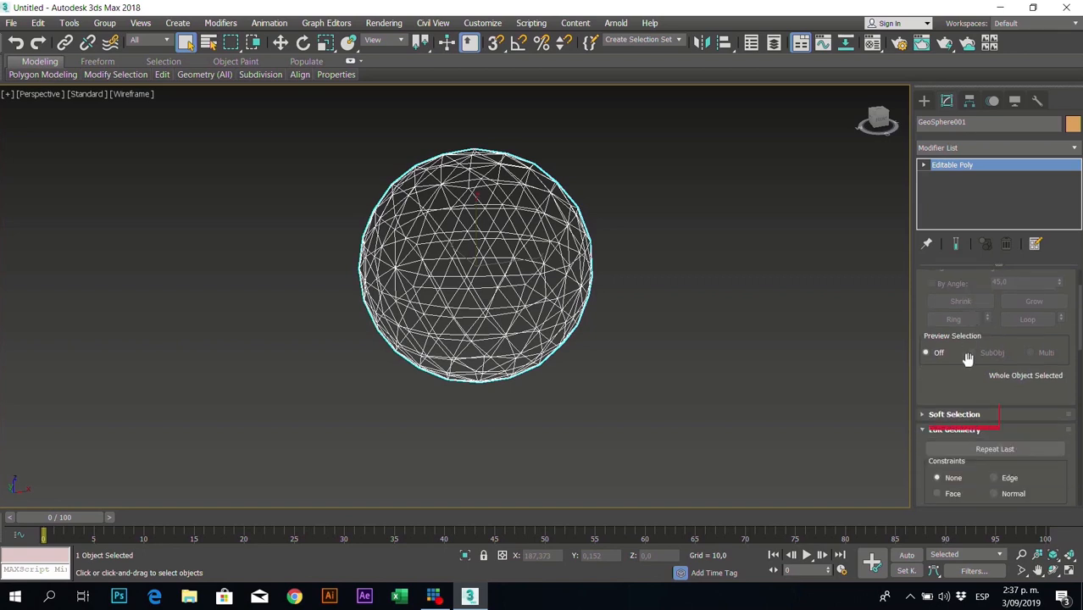
left_click(925, 416)
scroll(949, 385, "down", 5)
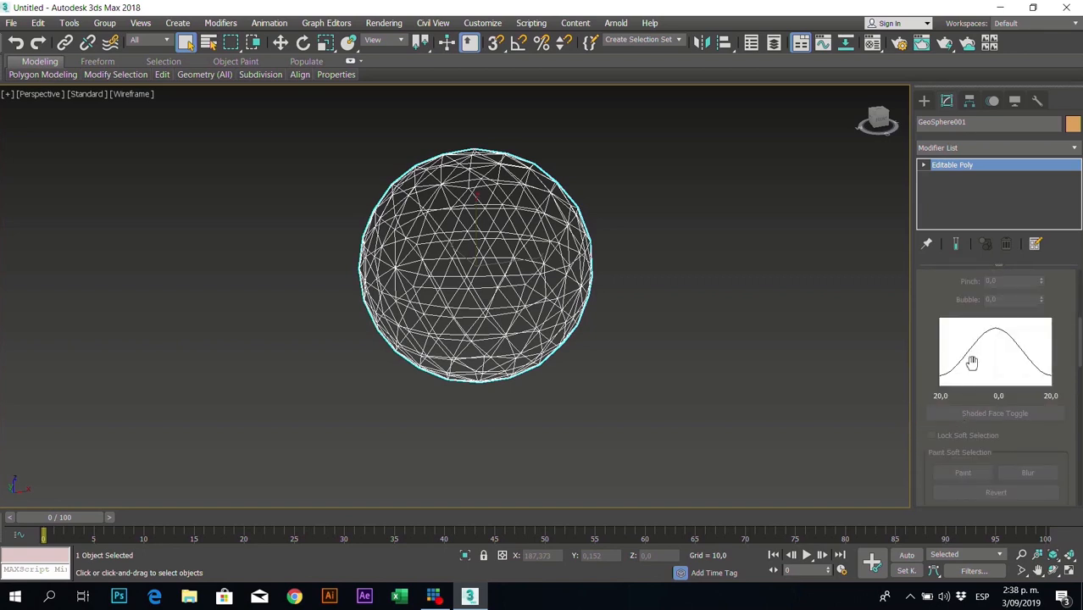
scroll(1000, 361, "up", 5)
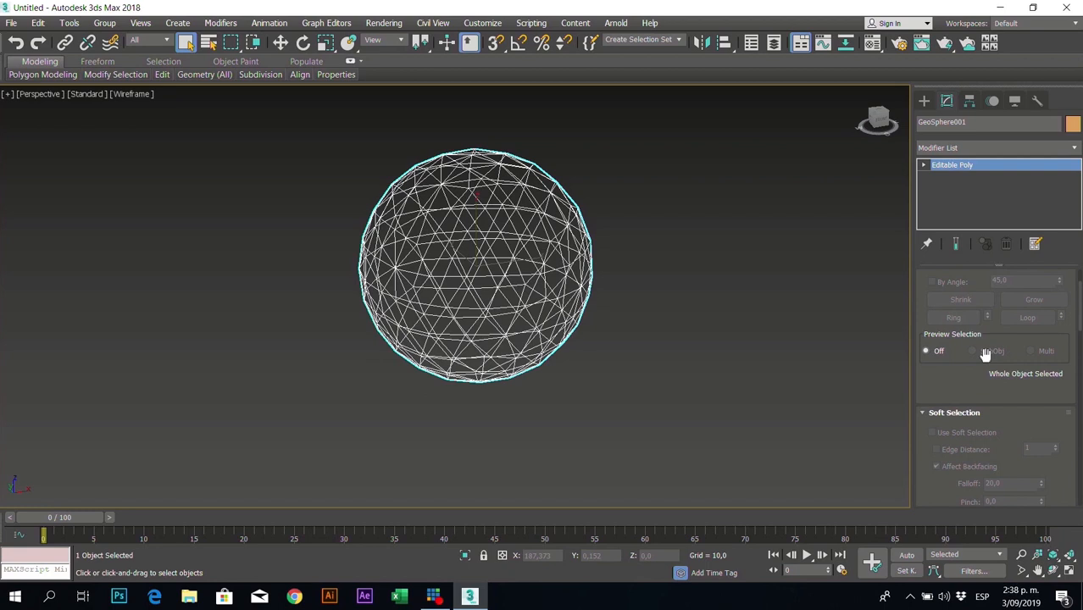
- Enter vertex level on the GeoSphere, try moving a single vertex on its upper edge outward, and undo the move
scroll(985, 360, "down", 1)
scroll(983, 357, "up", 3)
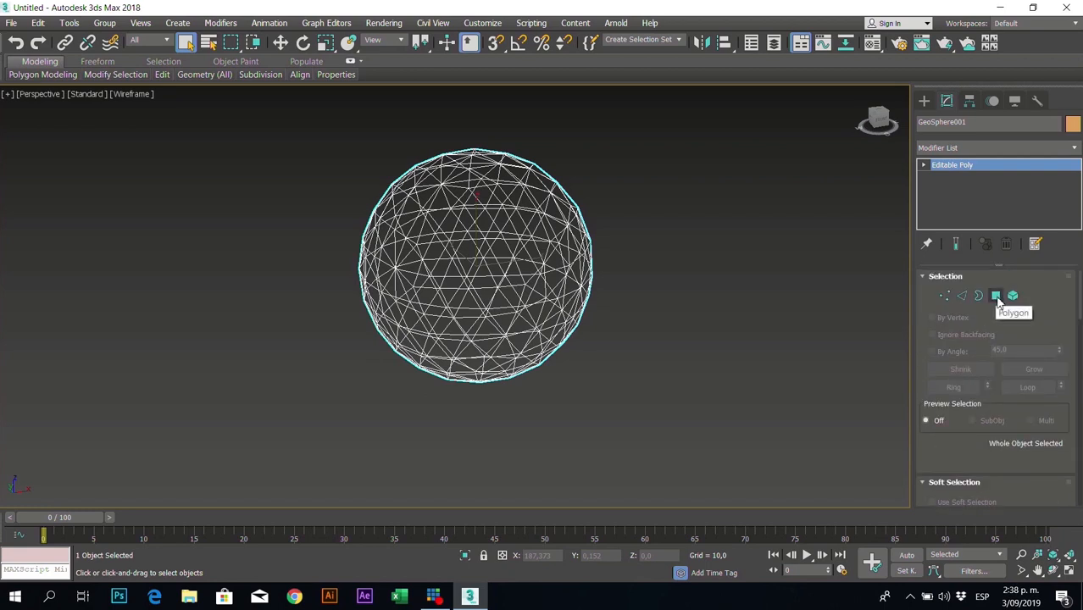
left_click(945, 296)
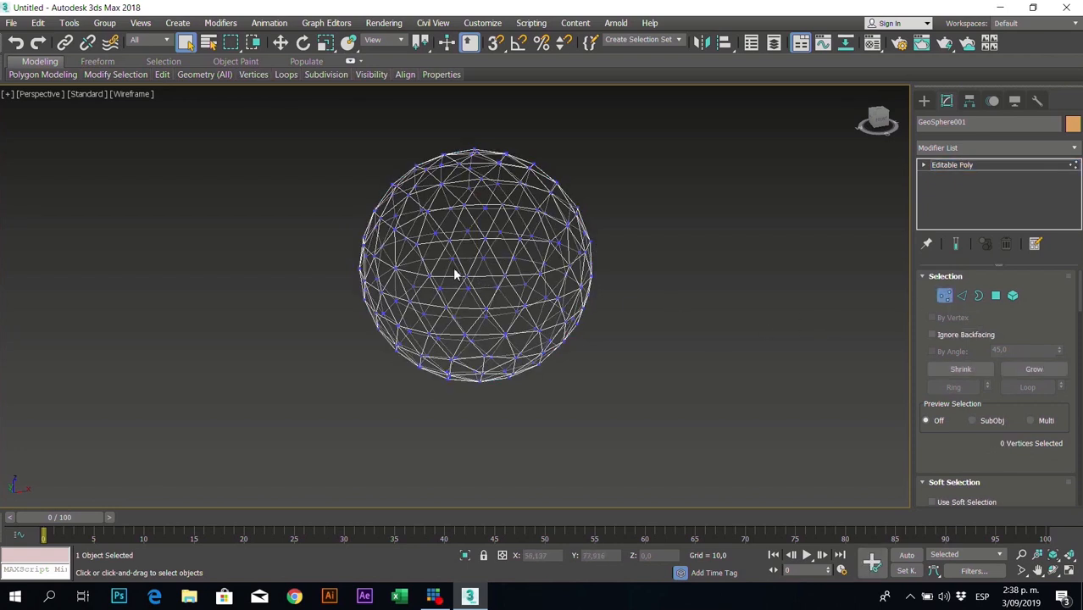
left_click(577, 213)
left_click(281, 43)
left_click_drag(596, 195, 701, 171)
key("ctrl+z")
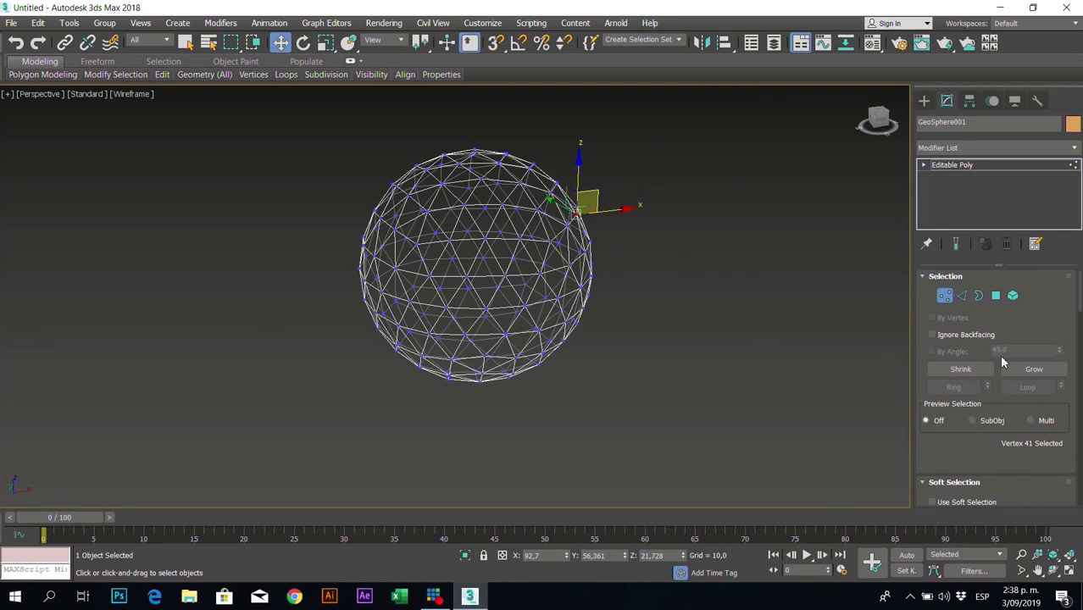
- Enable Soft Selection, try pulling the selected vertex outward with its neighbours, and undo the pull
scroll(999, 354, "down", 3)
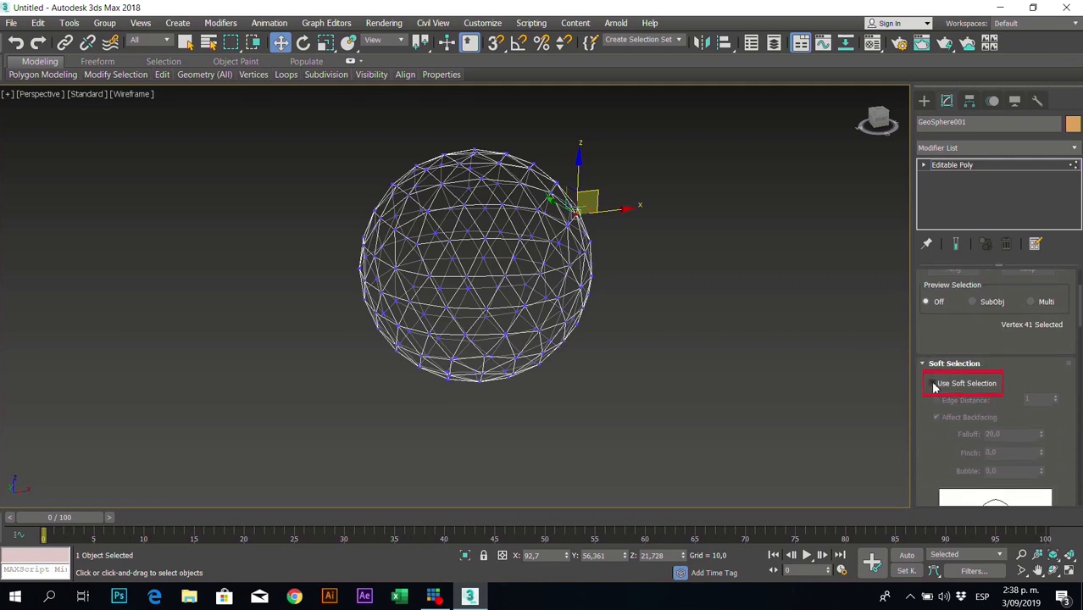
left_click(933, 384)
middle_click_drag(620, 228, 550, 254)
scroll(566, 258, "up", 2)
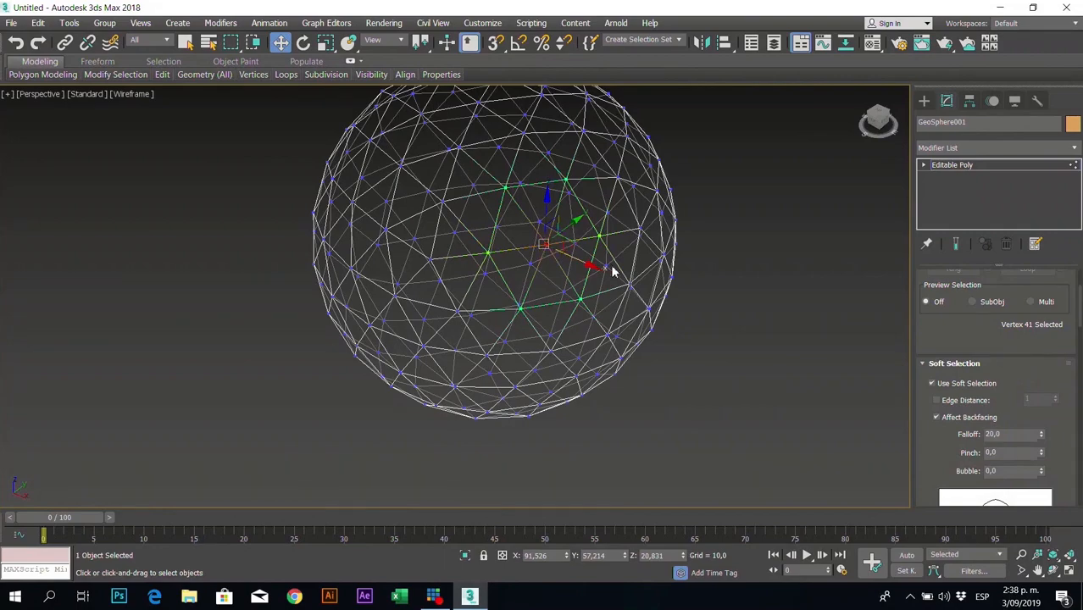
middle_click_drag(628, 346, 667, 334, "alt")
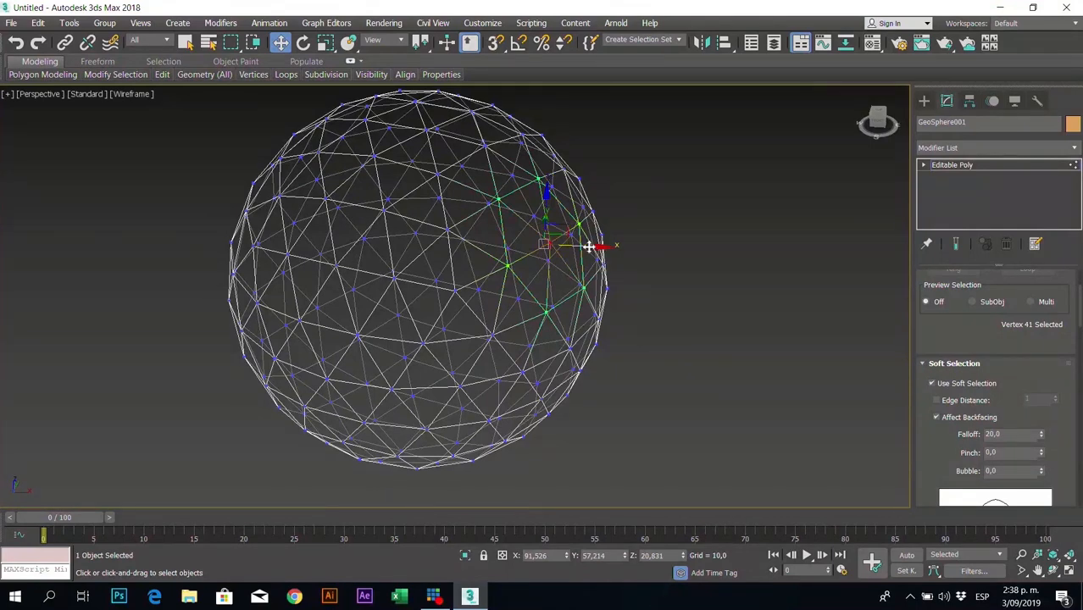
left_click_drag(568, 229, 654, 219)
key("ctrl+z")
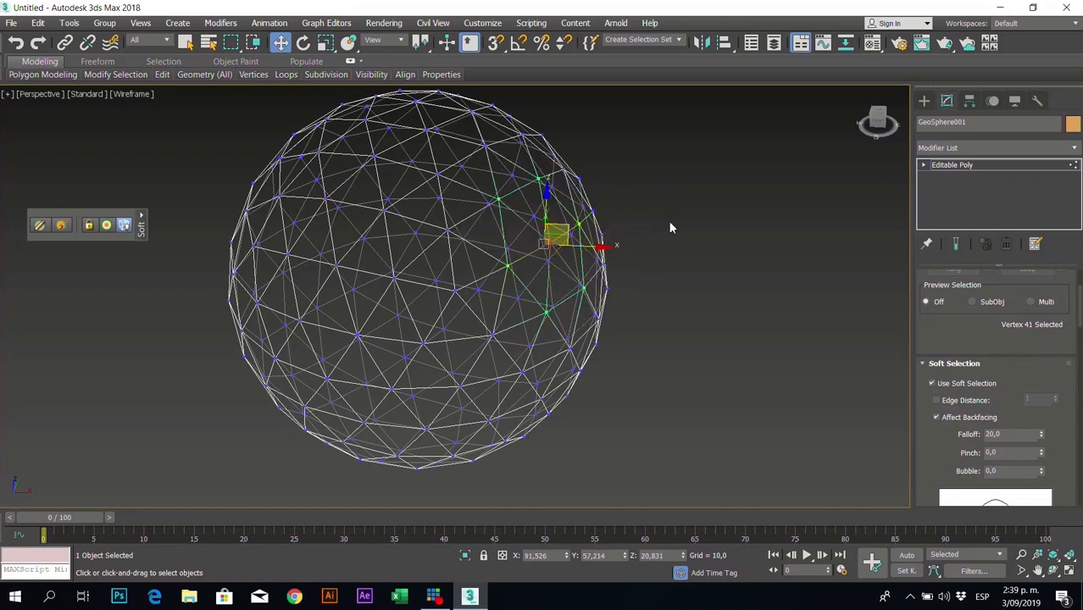
- Set the Soft Selection falloff to 33,2, the pinch to -0,06 and the bubble to 0,08
scroll(975, 409, "down", 2)
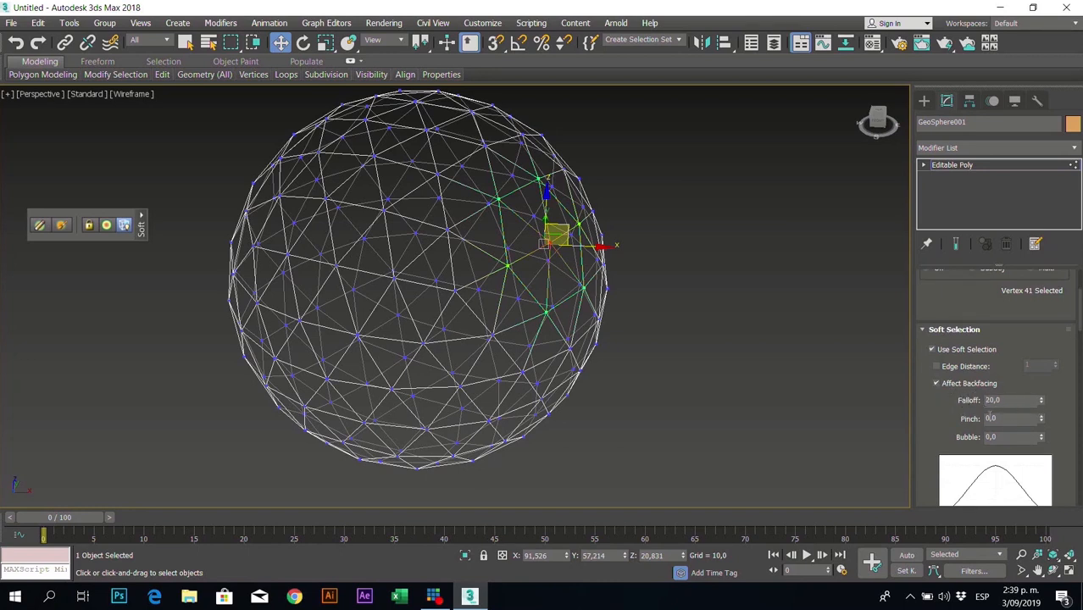
left_click_drag(1042, 409, 1044, 368)
mouse_move(1041, 425)
left_mouse_down()
mouse_move(1041, 392)
mouse_move(1042, 437)
mouse_move(1048, 420)
left_mouse_up()
scroll(1051, 419, "down", 2)
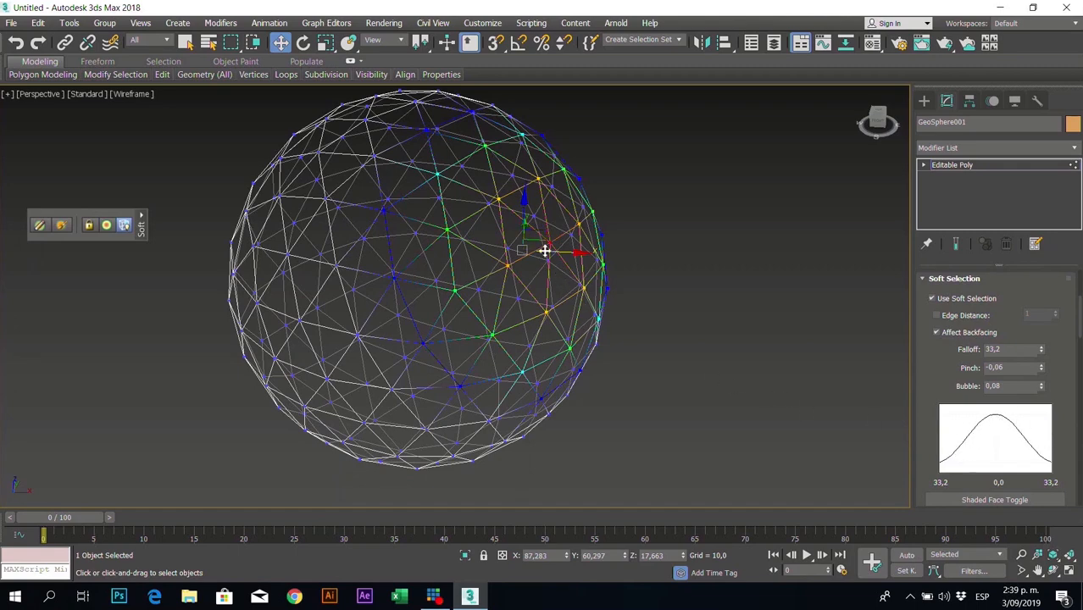
- Pull the soft-selected side vertices outward into a pointed bulge and display the model with Default Shading
left_click_drag(547, 242, 634, 227)
left_click_drag(667, 224, 713, 221)
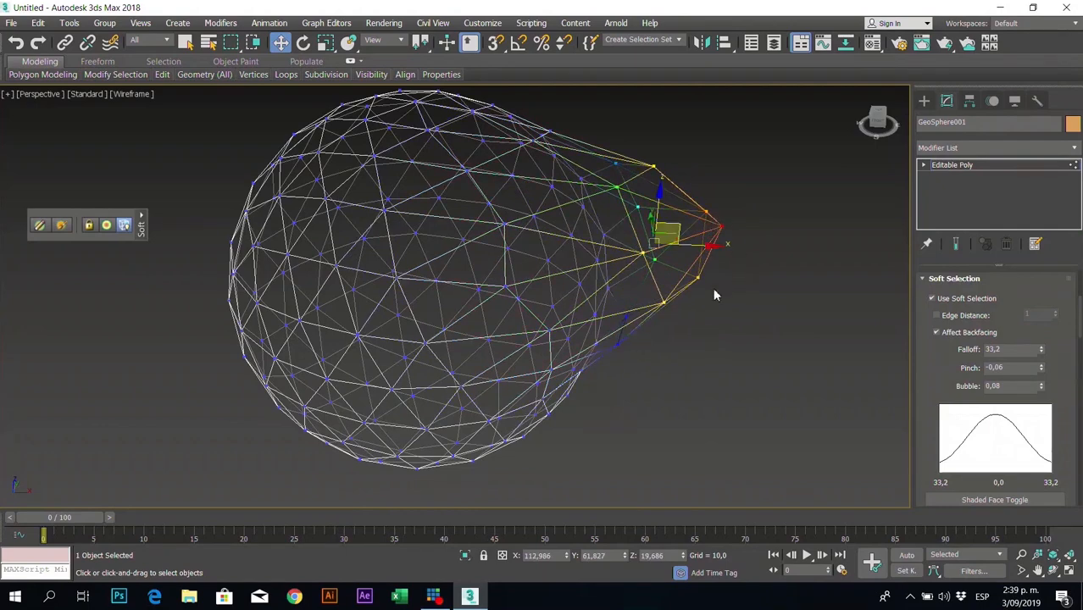
left_click(140, 97)
left_click(141, 93)
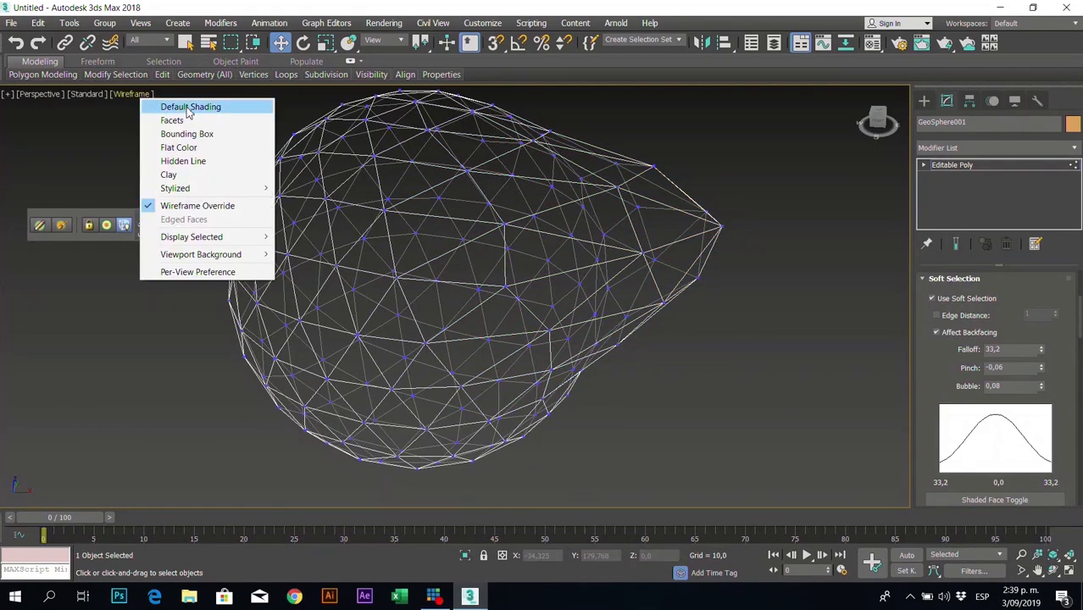
left_click(170, 106)
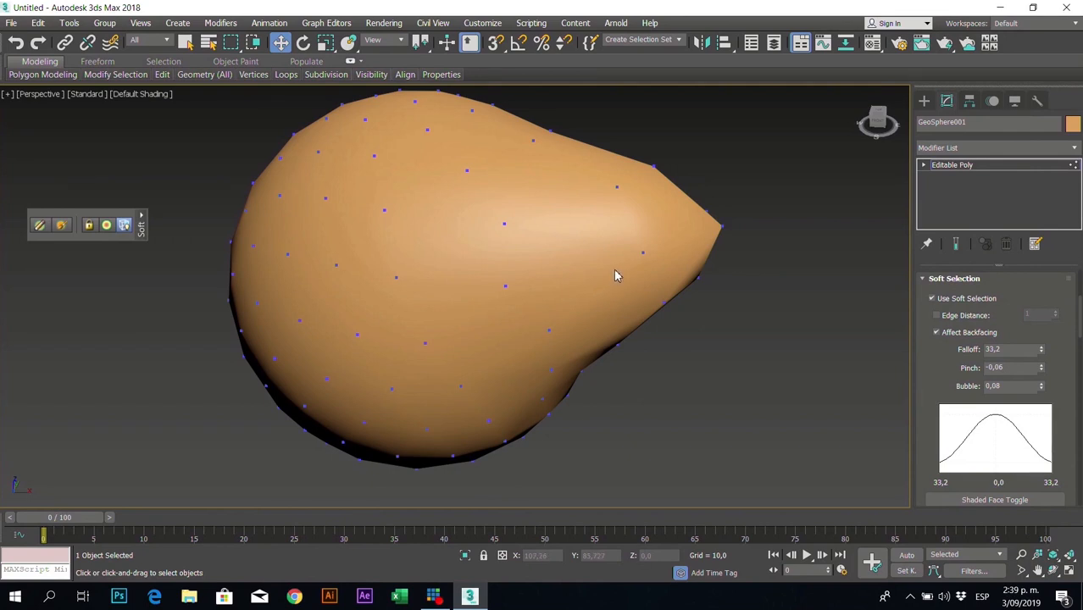
- Undo the pointed bulge and clear the vertex selection in a side view of the sphere
key("ctrl+z")
key("ctrl+z")
middle_click_drag(643, 310, 695, 314)
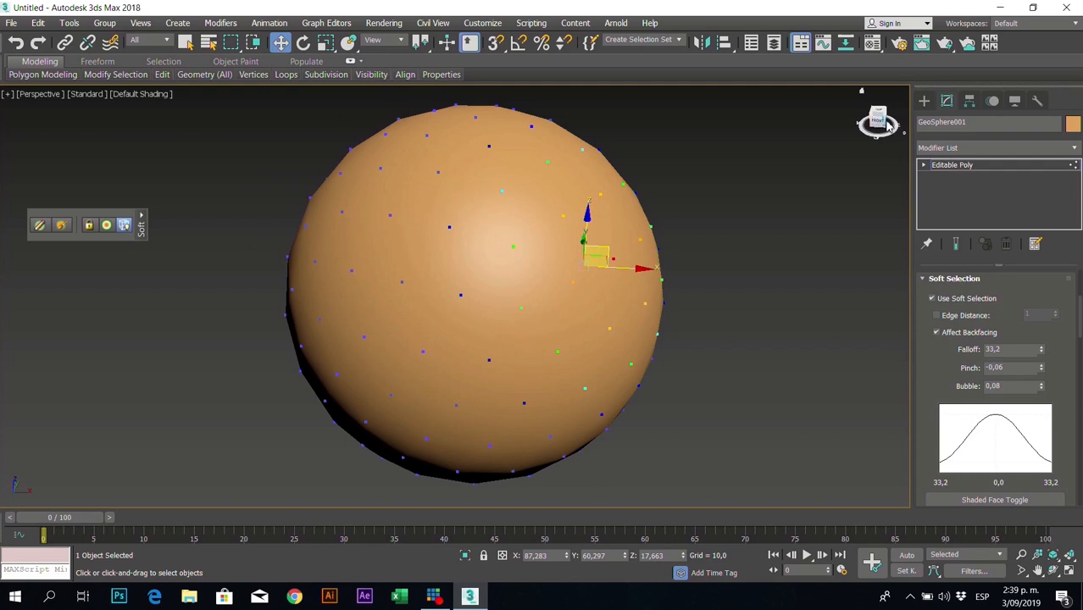
left_click_drag(878, 127, 797, 155)
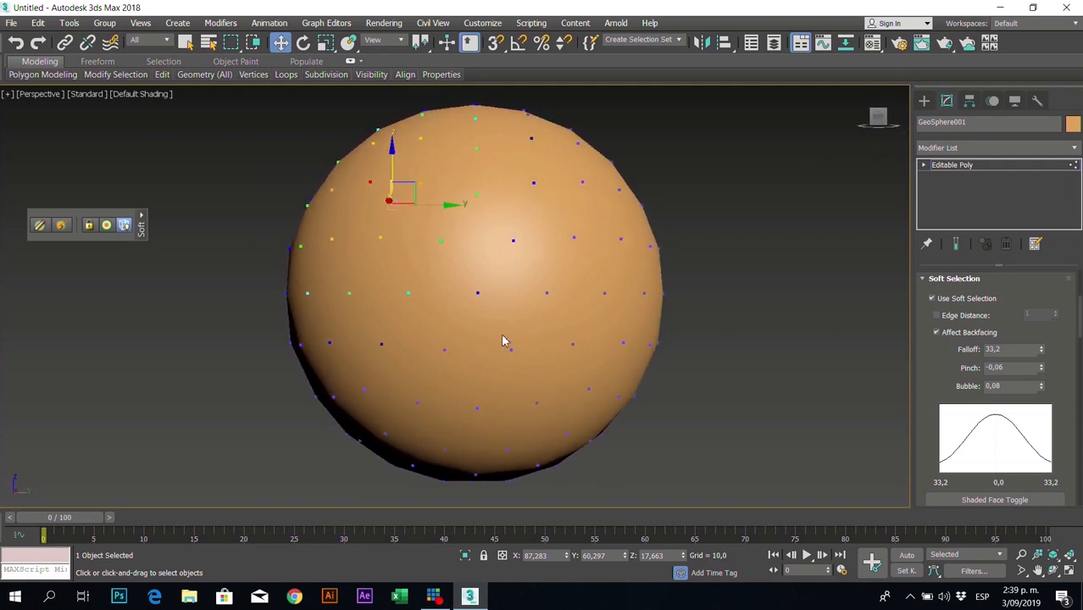
left_click(639, 436)
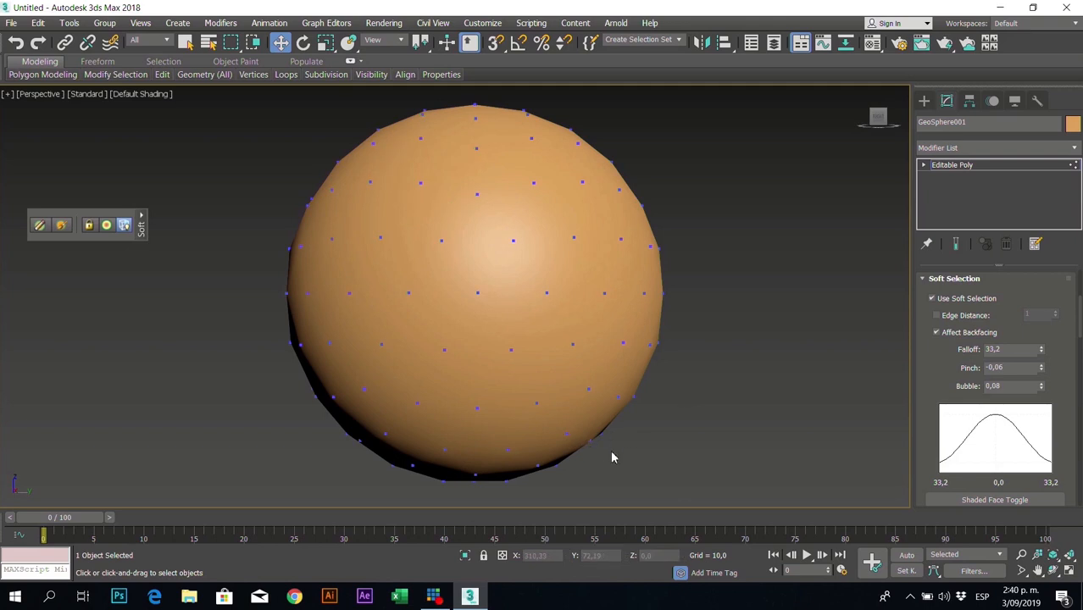
- Show the model in wireframe, push the lower corner vertices inward and pull the bottom vertices downward with soft selection
left_click(130, 95)
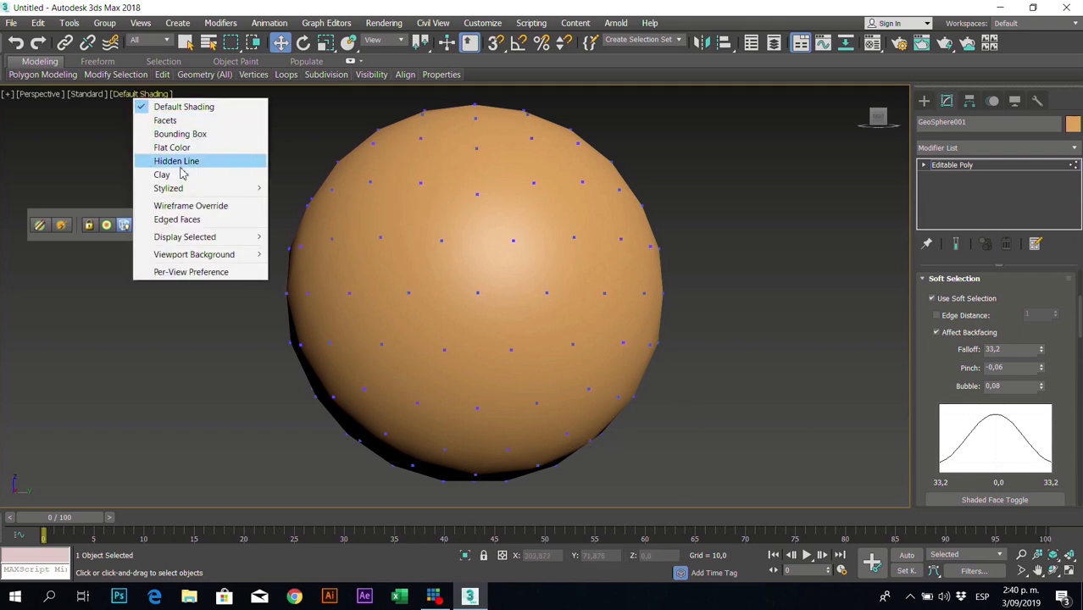
left_click(225, 206)
left_click_drag(513, 353, 536, 334)
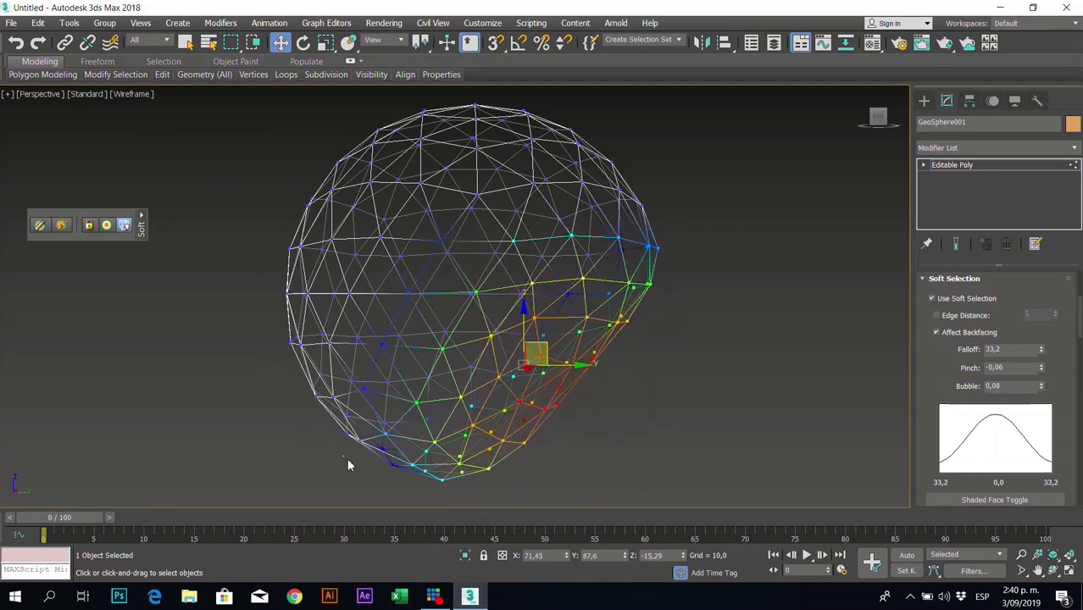
left_click_drag(477, 492, 479, 490)
middle_click_drag(516, 456, 609, 353)
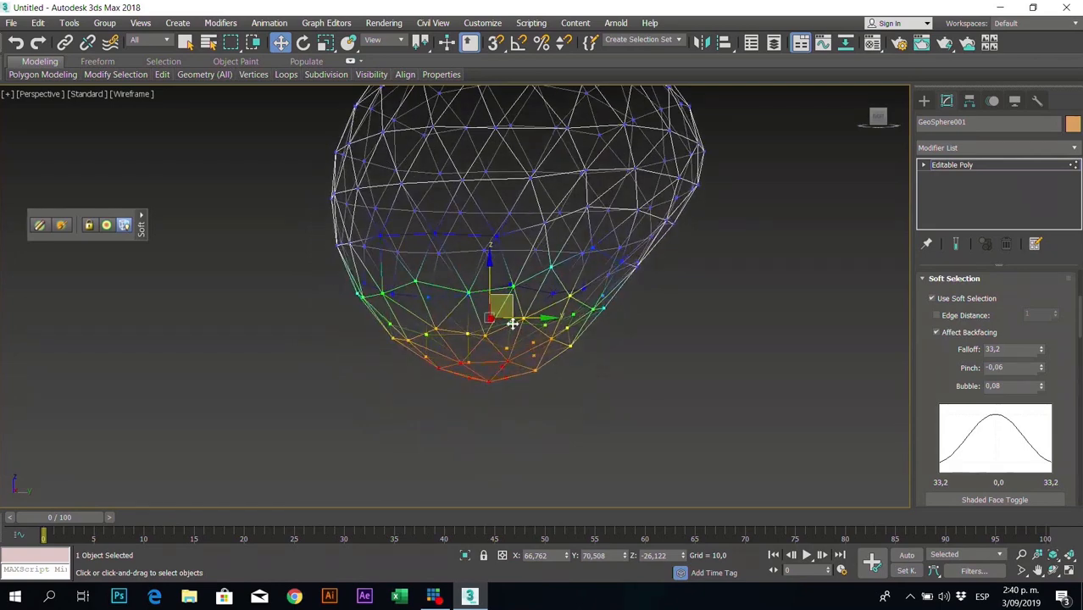
left_click_drag(513, 300, 487, 361)
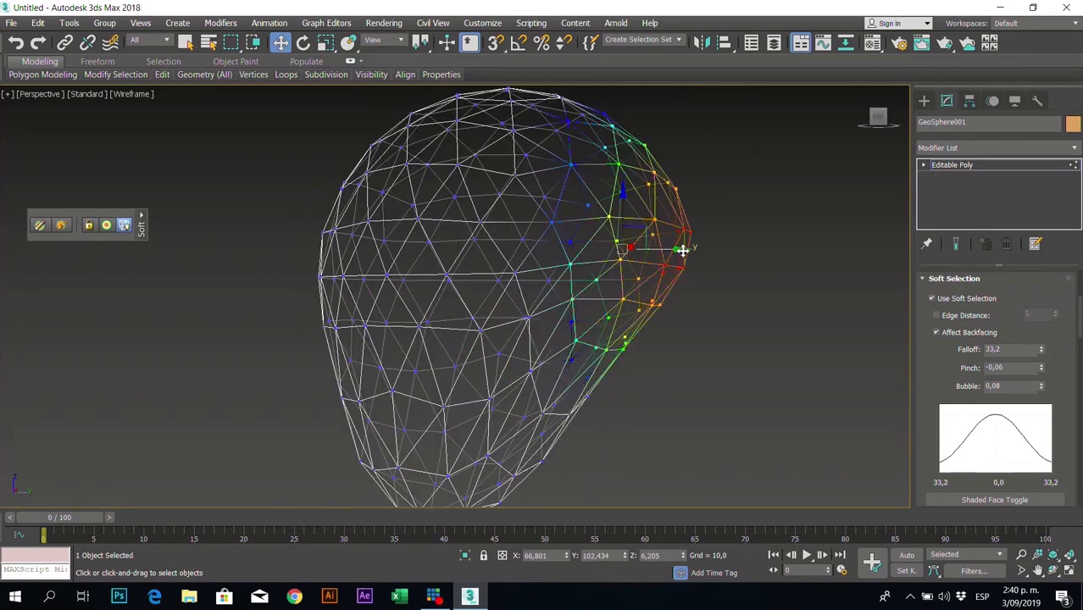
- Pull the vertices on the sphere's right side outward and raise the upper vertices to round the crown
left_click_drag(682, 250, 699, 251)
middle_click_drag(718, 271, 718, 328)
mouse_move(724, 227)
left_mouse_down()
mouse_move(624, 184)
mouse_move(632, 165)
left_mouse_up()
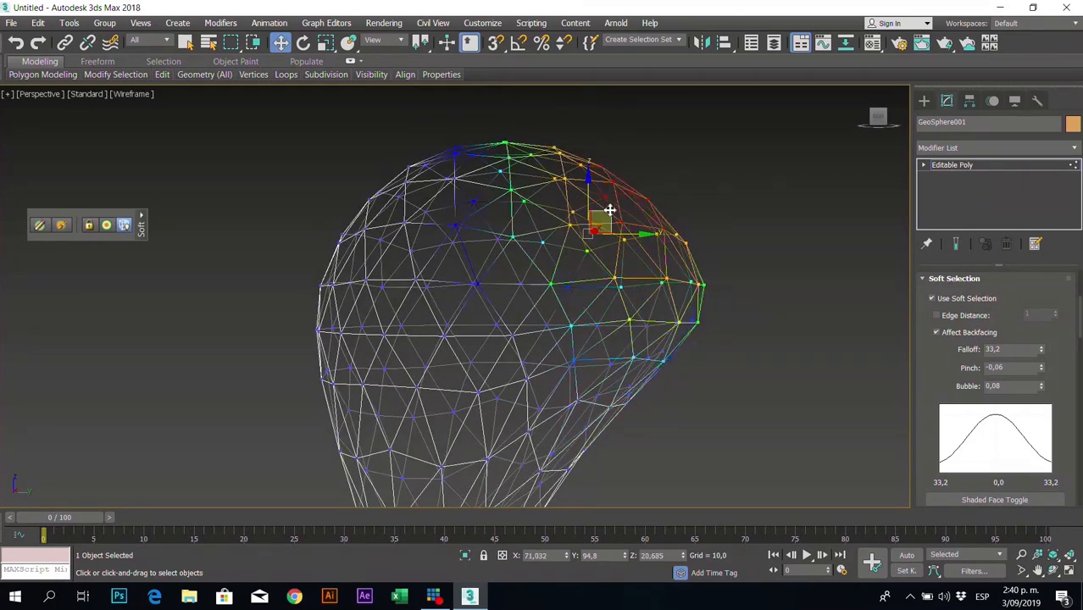
left_click_drag(610, 211, 621, 194)
left_click_drag(449, 209, 452, 186)
- Push the vertices on the form's left side inward along Y to flatten that side
middle_click_drag(282, 306, 299, 214)
left_click_drag(300, 235, 370, 249)
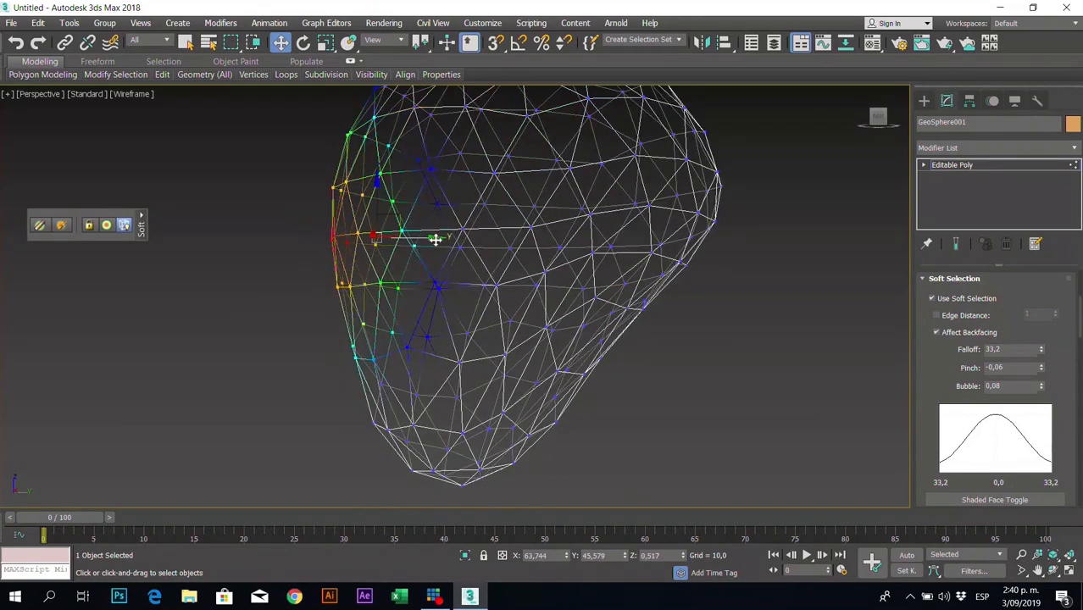
left_click_drag(434, 239, 454, 238)
- Display the reshaped form with Default Shading and orbit around it to inspect the shape
scroll(309, 331, "down", 3)
left_click(141, 93)
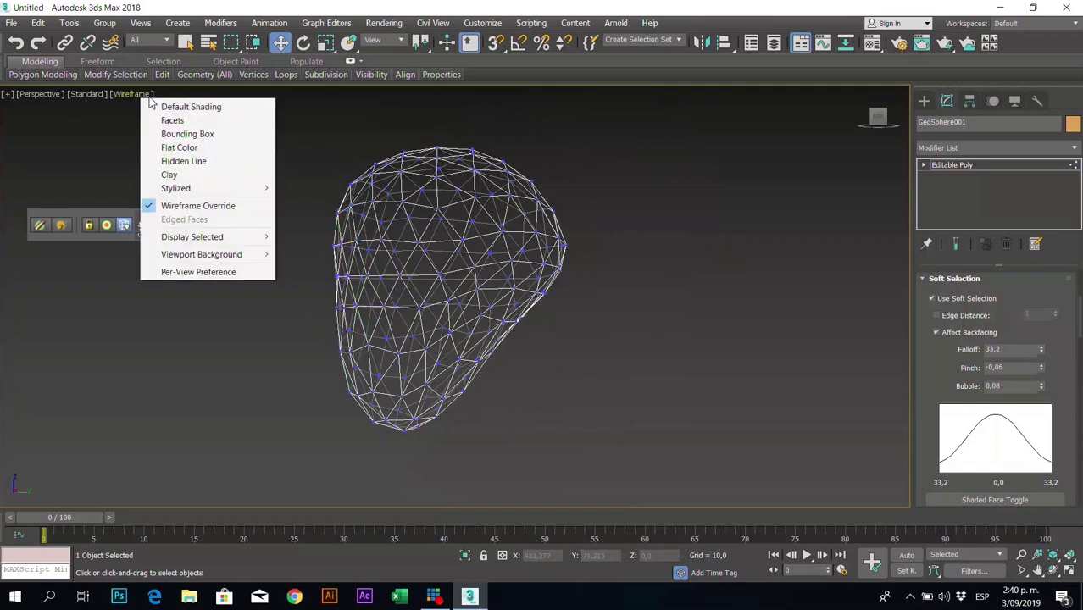
left_click(167, 106)
mouse_move(880, 120)
left_click(873, 112)
middle_click_drag(570, 282, 649, 271)
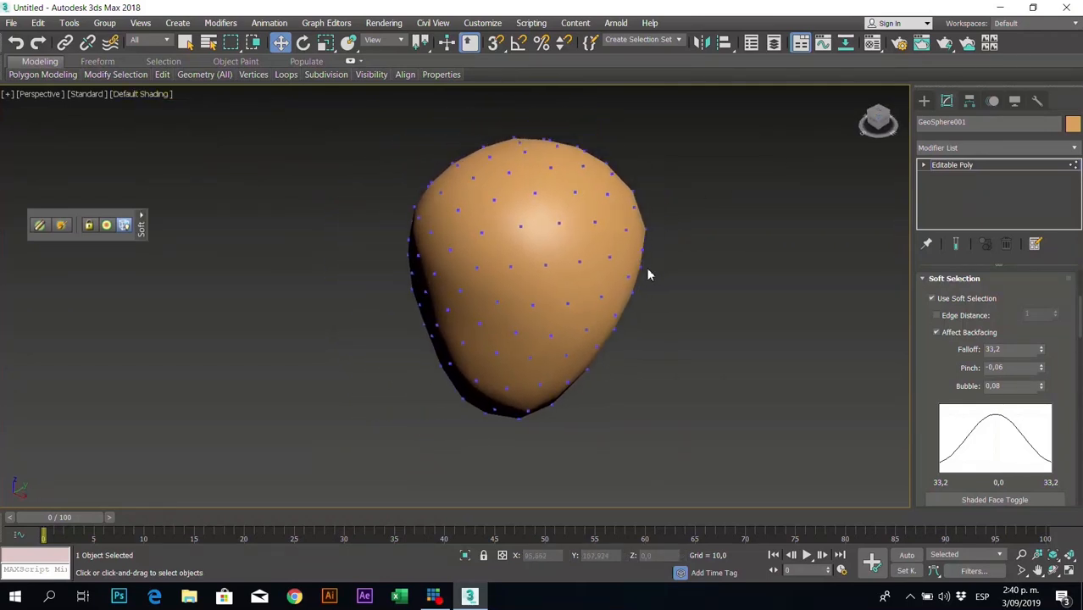
mouse_move(623, 330)
middle_mouse_down("alt")
mouse_move(648, 290)
mouse_move(599, 267)
mouse_move(536, 295)
mouse_move(561, 313)
mouse_move(563, 286)
mouse_move(471, 303)
mouse_move(363, 295)
mouse_move(564, 300)
middle_mouse_up("alt")
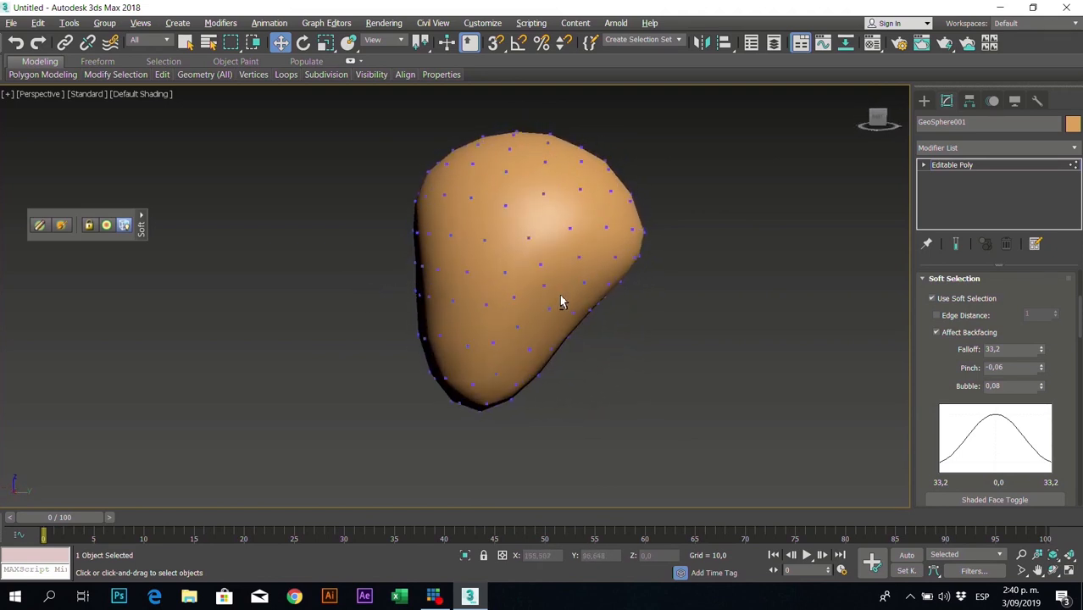
- Push the form's right-side vertices inward along Y and raise the crown vertices along Z
key("ctrl+z")
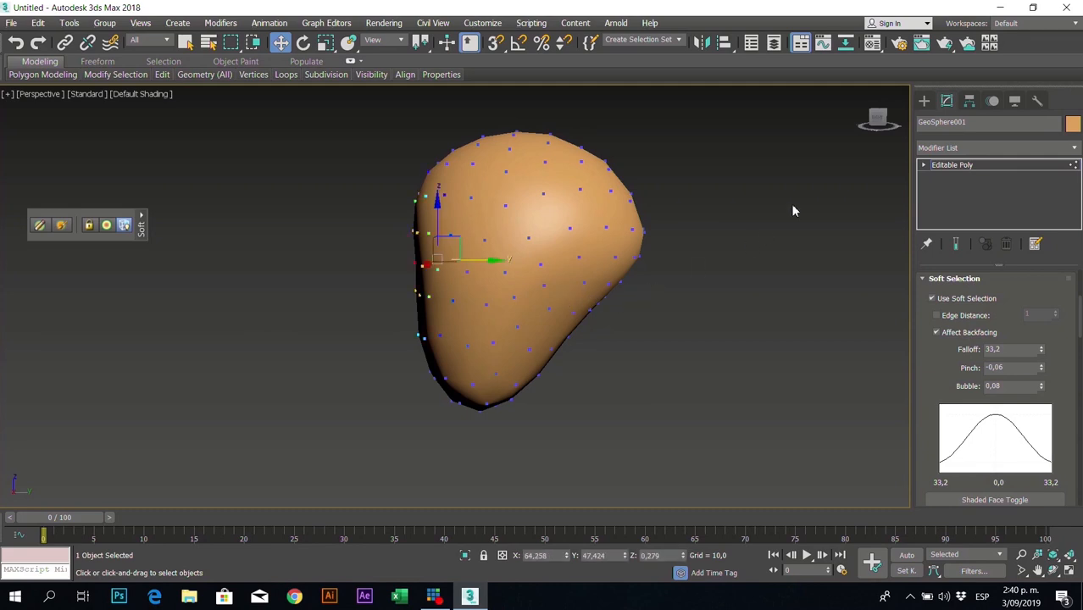
left_click(880, 121)
left_click(632, 348)
middle_click_drag(619, 138, 601, 154)
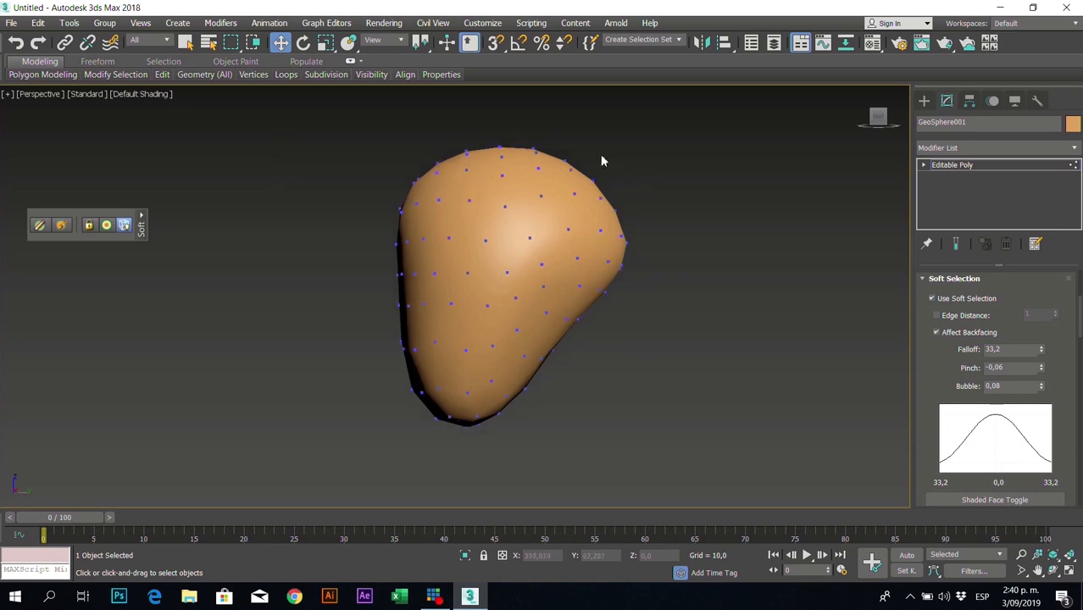
left_click_drag(632, 274, 604, 222)
left_click_drag(649, 257, 635, 254)
left_click_drag(356, 159, 463, 188)
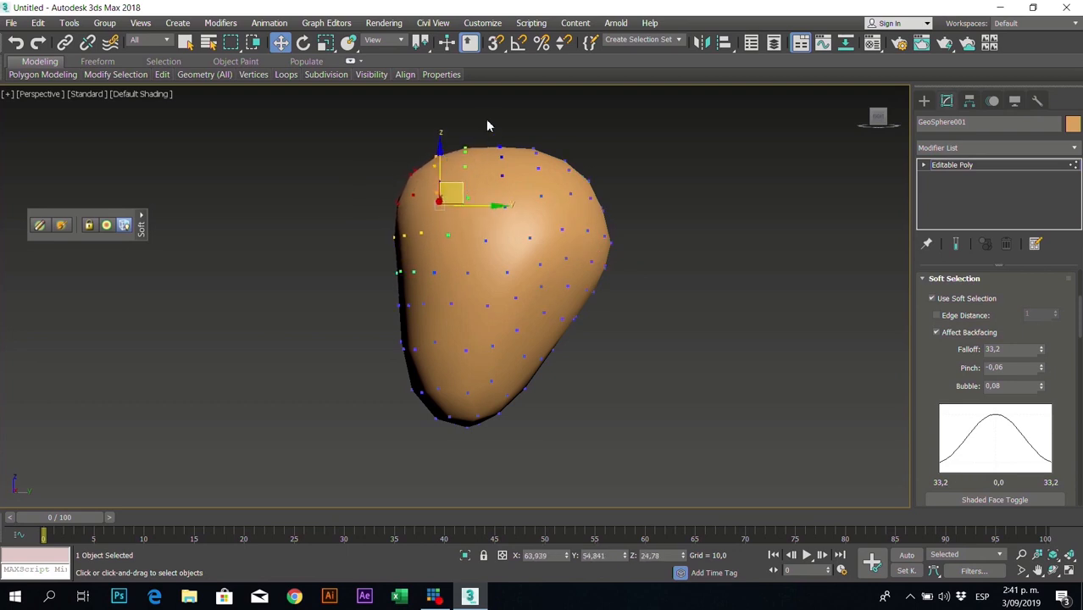
left_click(457, 125)
left_click_drag(559, 161, 559, 162)
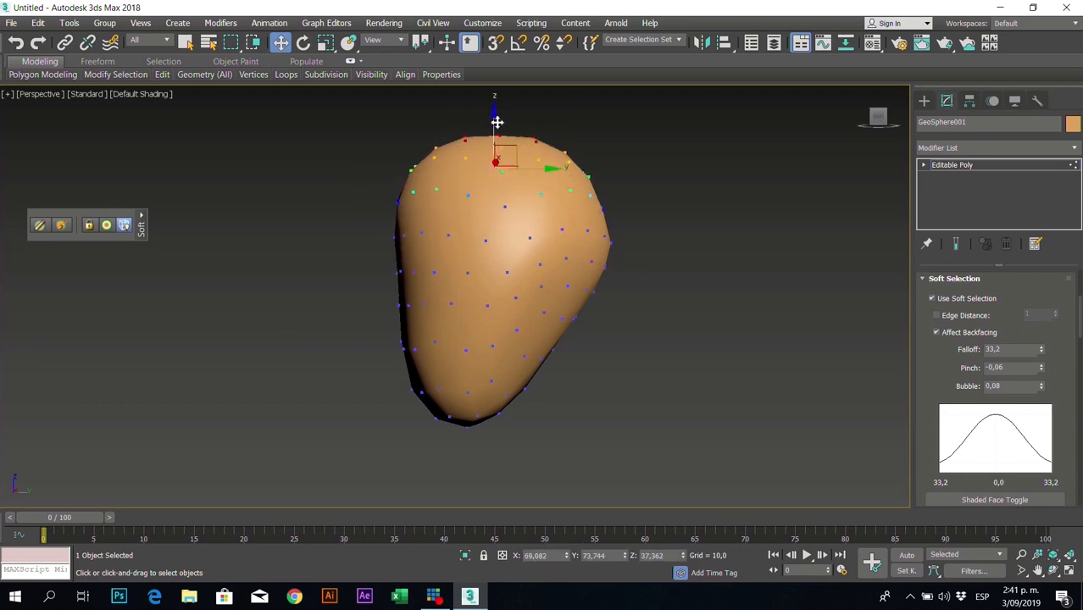
- Adjust the vertices on the lower side and bottom of the form with soft selection
left_click_drag(425, 366, 425, 367)
left_click_drag(450, 324, 458, 327)
left_click_drag(533, 440, 431, 416)
left_click_drag(498, 370, 501, 359)
left_click_drag(427, 324, 430, 298)
- Reduce the Soft Selection falloff to 14,94 and push the protruding vertices on the lower front edge inward
left_click_drag(1042, 352, 1042, 376)
left_click_drag(423, 290, 409, 283)
left_click(366, 228)
middle_click_drag(334, 296, 406, 304, "alt")
left_click(411, 299)
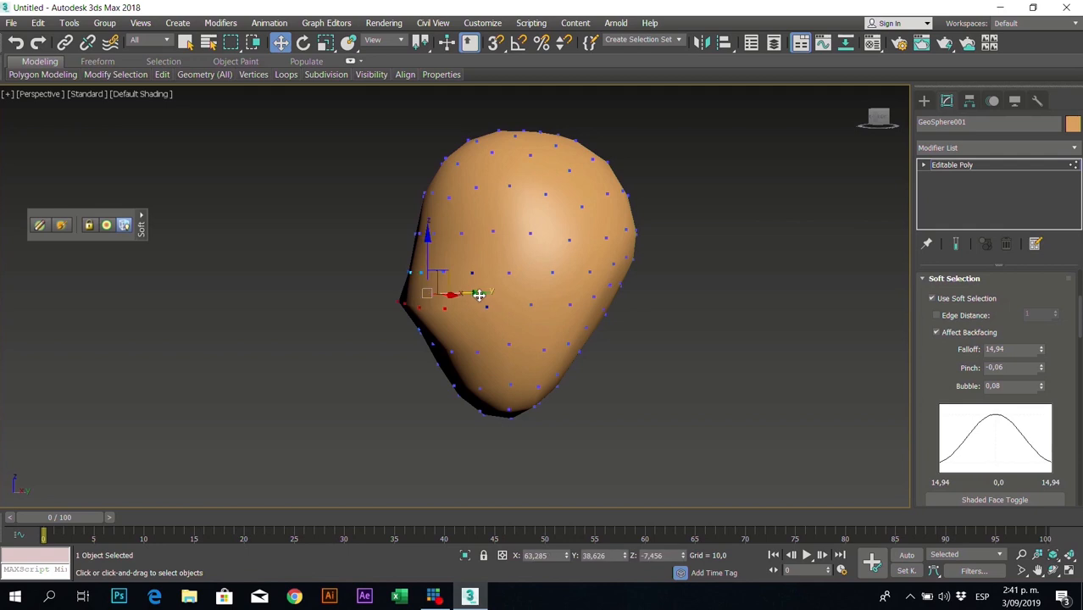
left_click_drag(479, 295, 491, 294)
left_click(359, 301)
middle_click_drag(358, 301, 434, 310, "alt")
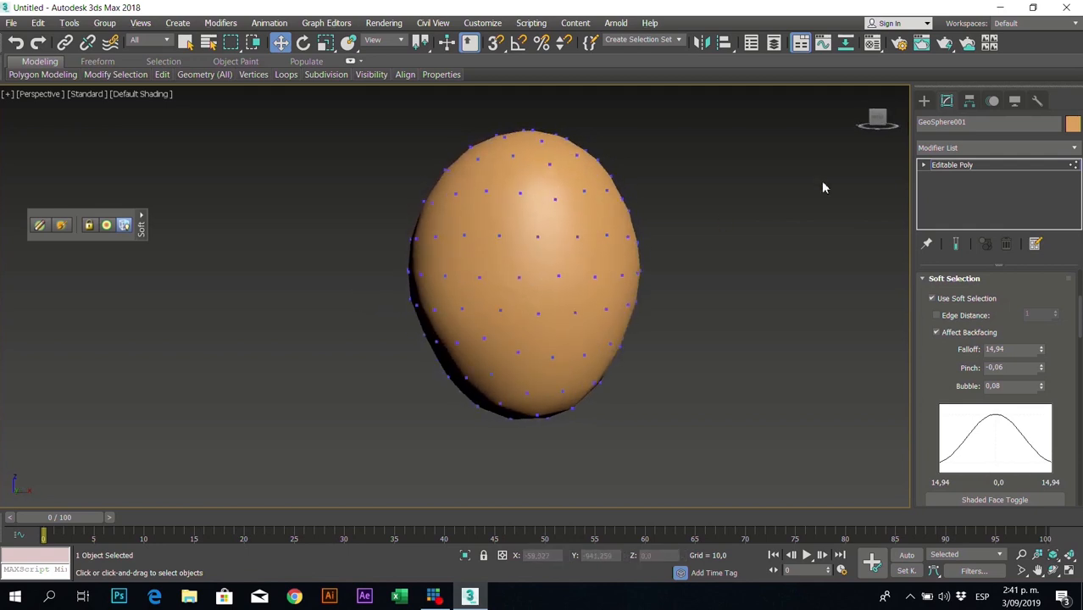
- Display the form as wireframe and pull the vertex at the centre of the face outward along Y as a nose
left_click(531, 273)
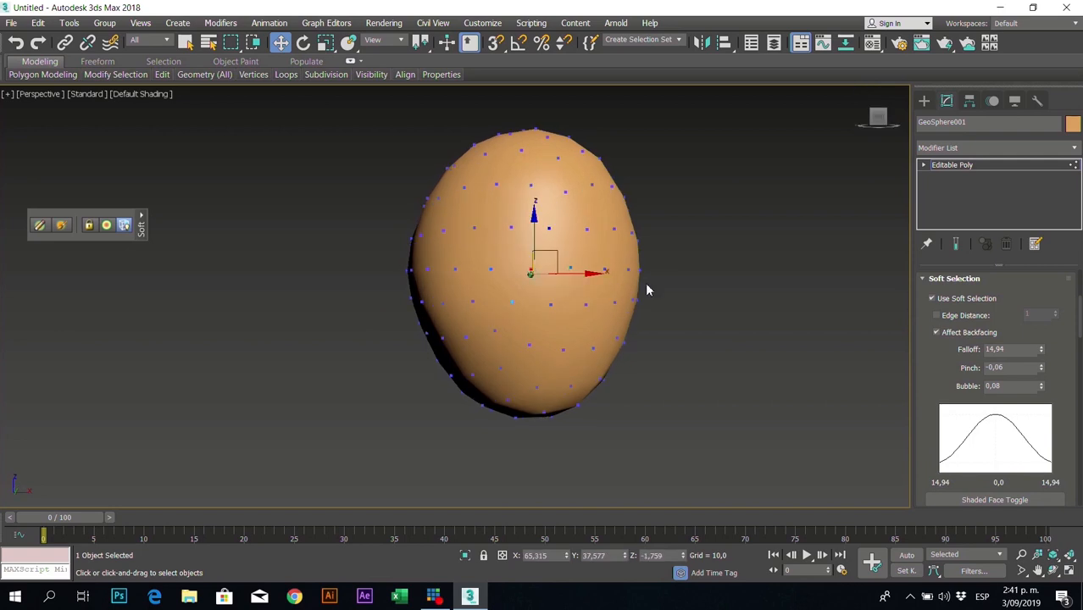
middle_click_drag(707, 297, 626, 306, "alt")
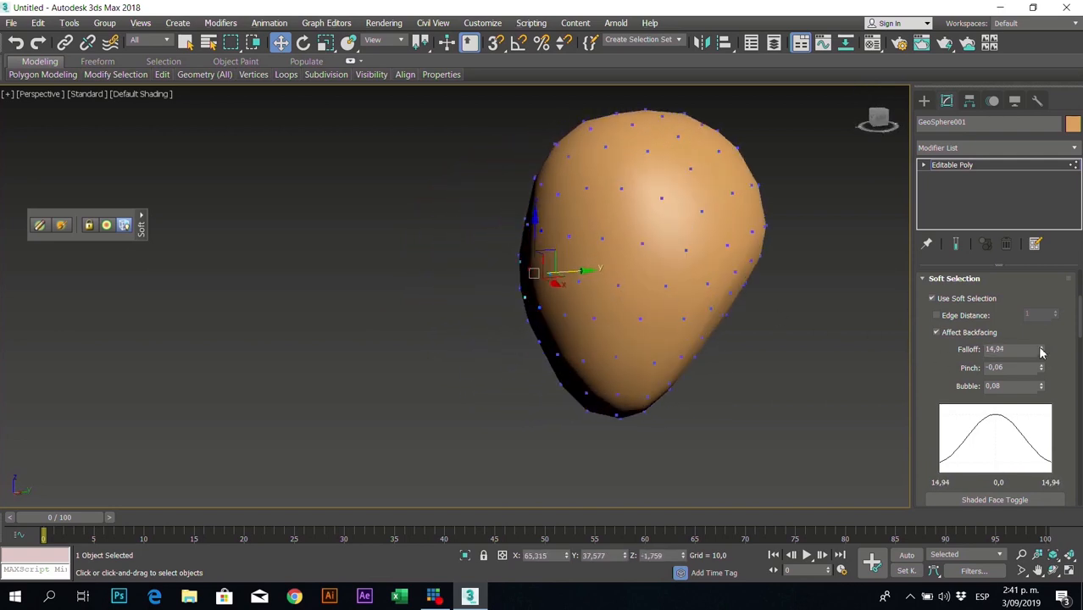
left_click(142, 93)
left_click(216, 207)
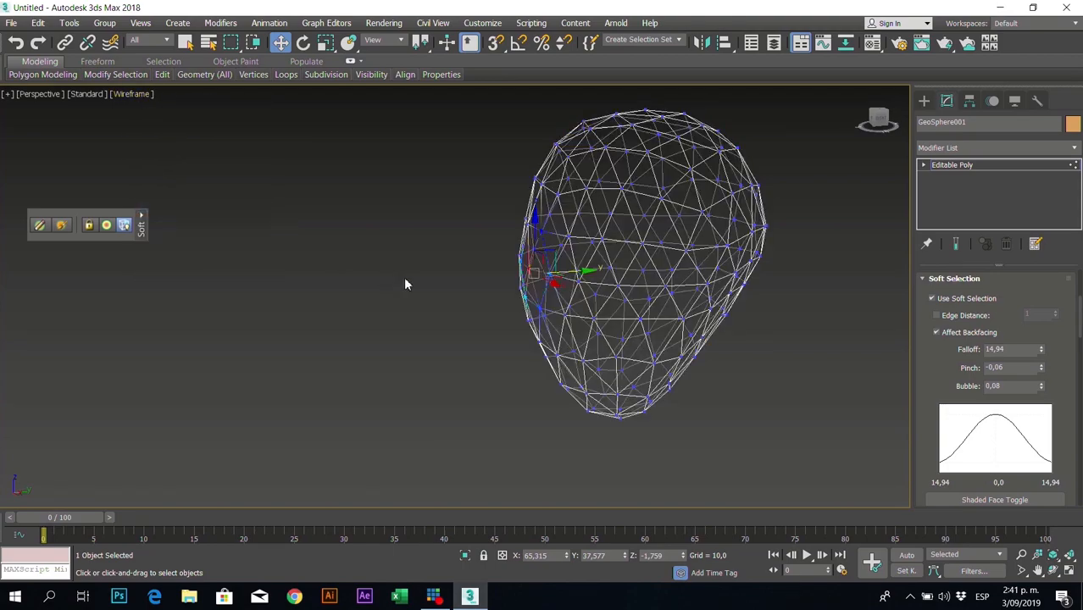
middle_click_drag(399, 272, 442, 278, "alt")
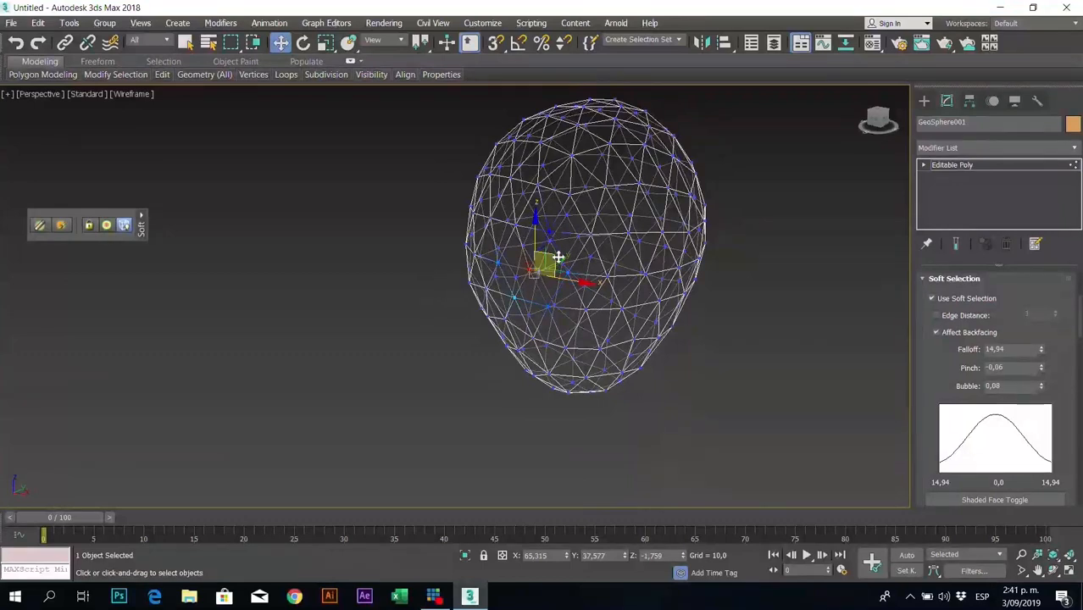
left_click_drag(550, 265, 547, 258)
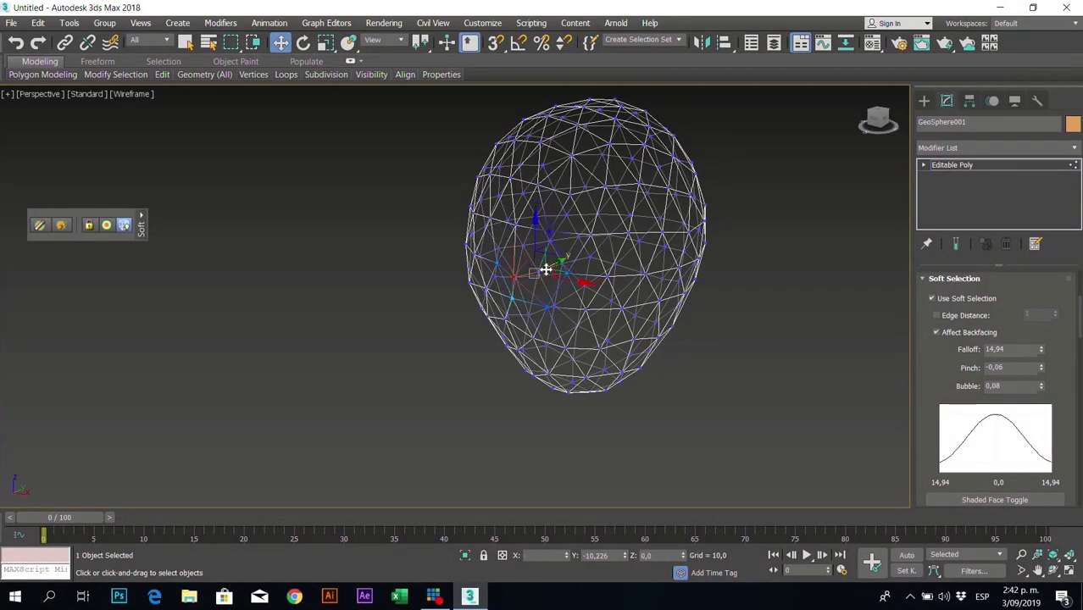
left_click(733, 286)
middle_click_drag(734, 287, 701, 281, "alt")
middle_click_drag(501, 269, 418, 259, "alt")
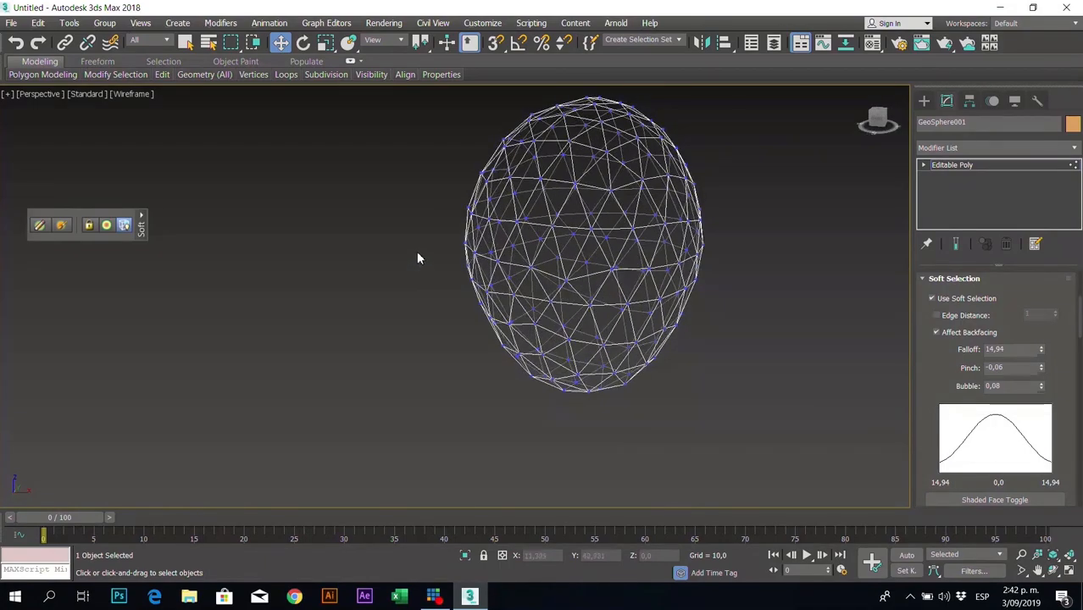
middle_click_drag(771, 180, 651, 284, "alt")
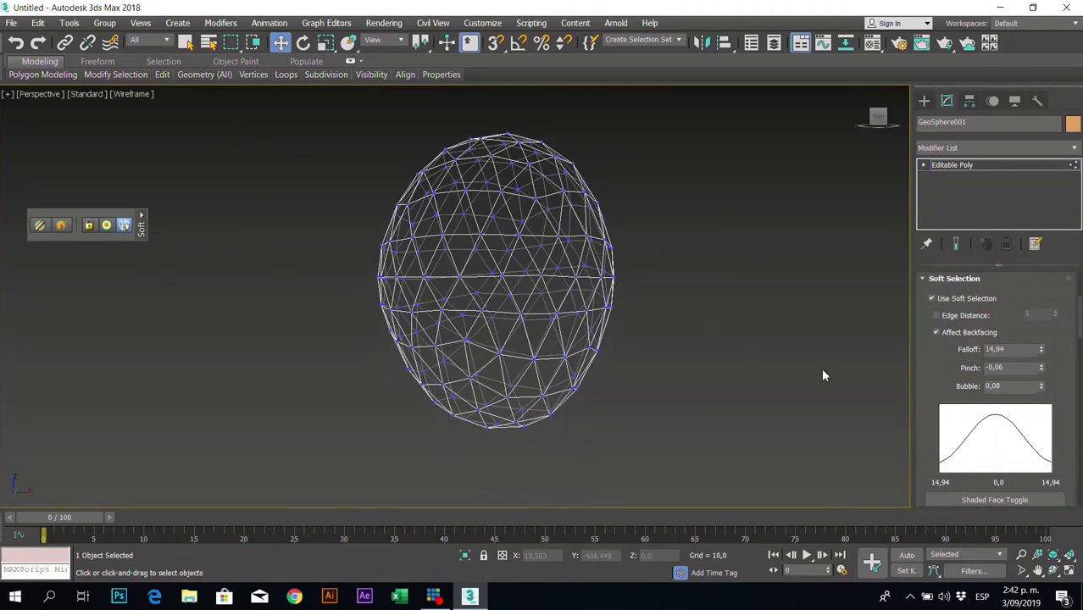
- Increase the Soft Selection falloff to 26,492 and push the vertices on both lower sides inward to narrow the jaw
left_click_drag(1041, 353, 1042, 346)
left_click_drag(462, 329, 481, 329)
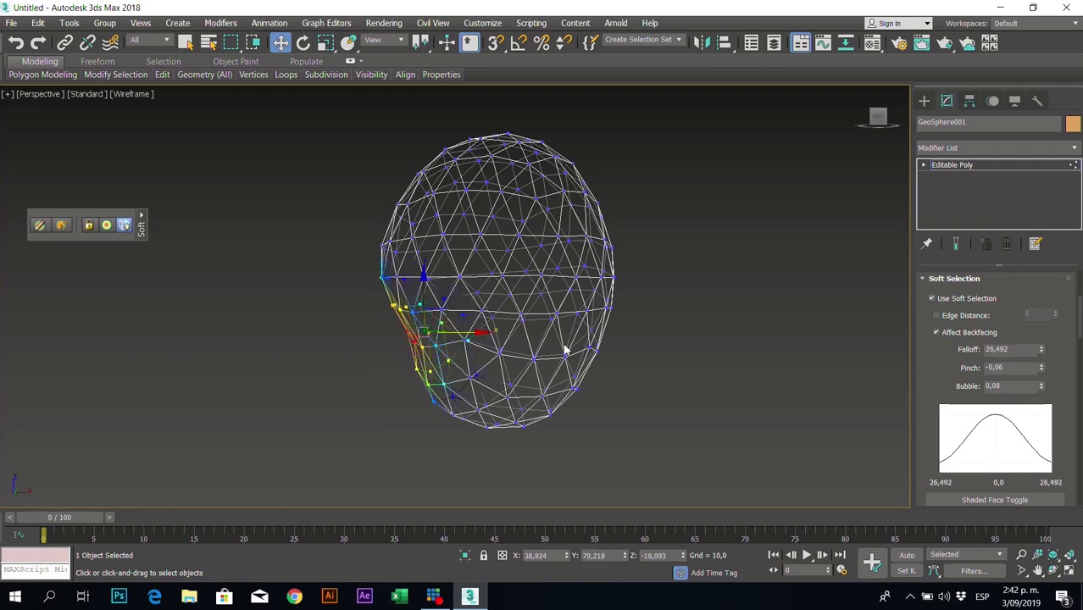
left_click(609, 309)
left_click_drag(622, 305, 597, 303)
left_click(607, 378)
left_click_drag(606, 378, 598, 376)
left_click(455, 366)
left_click_drag(455, 366, 469, 351)
left_click(644, 288)
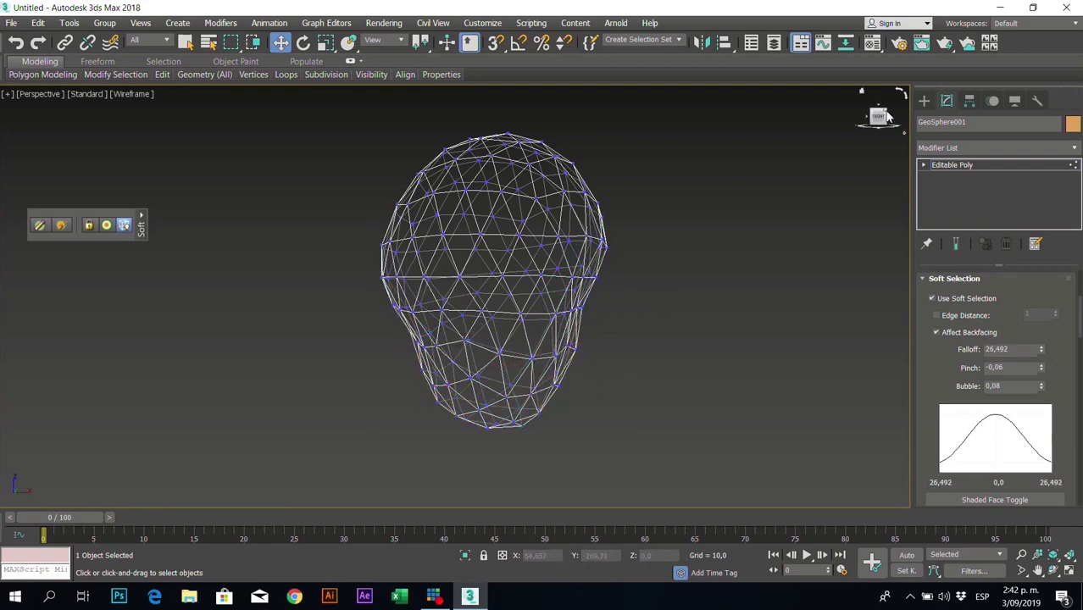
- Display the head with Default Shading and orbit around it to examine its profile
left_click_drag(888, 116, 860, 129)
middle_click_drag(631, 314, 621, 244)
scroll(621, 244, "up", 2)
left_click(415, 248)
mouse_move(415, 247)
middle_mouse_down("alt")
mouse_move(496, 206)
mouse_move(406, 274)
mouse_move(539, 302)
mouse_move(421, 318)
mouse_move(321, 312)
mouse_move(406, 318)
middle_mouse_up("alt")
key("F3")
scroll(313, 315, "down", 3)
left_click(694, 312)
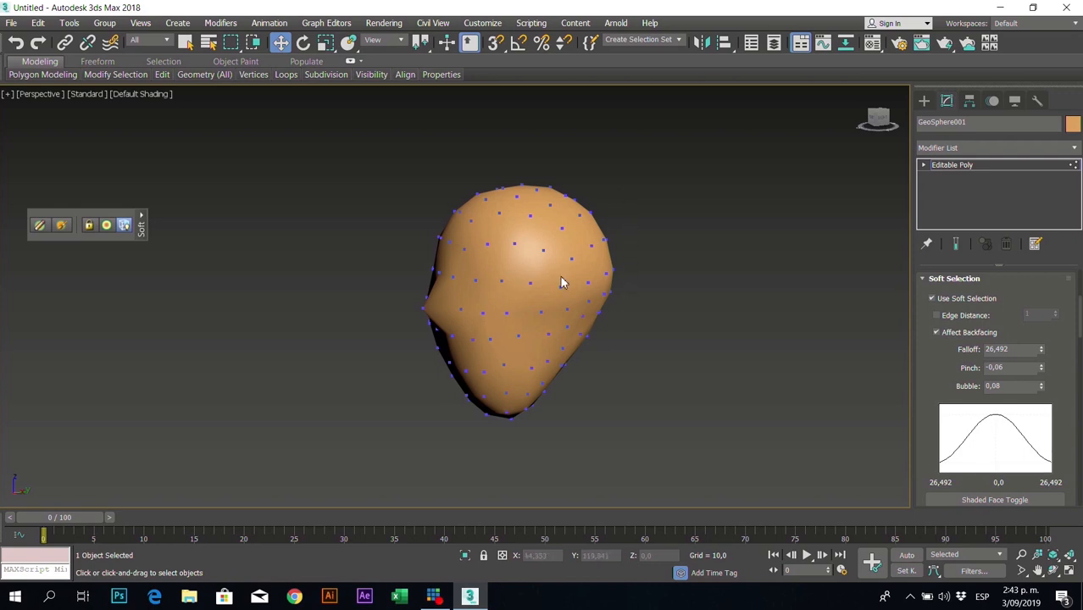
- Switch to Element level, select the whole head, display it as wireframe, and clear the selection
scroll(965, 305, "up", 4)
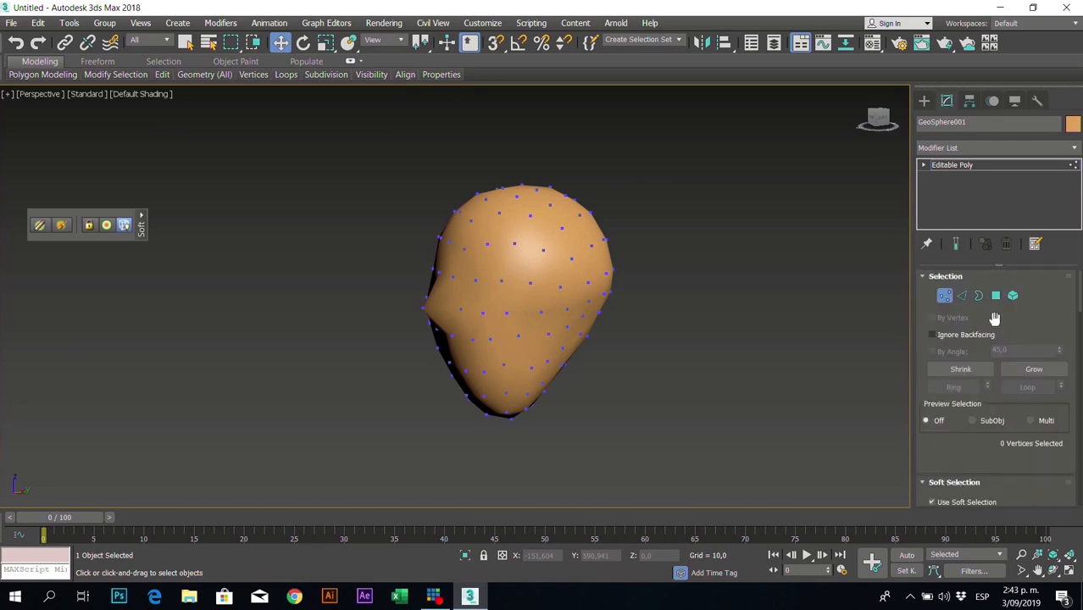
left_click(1013, 296)
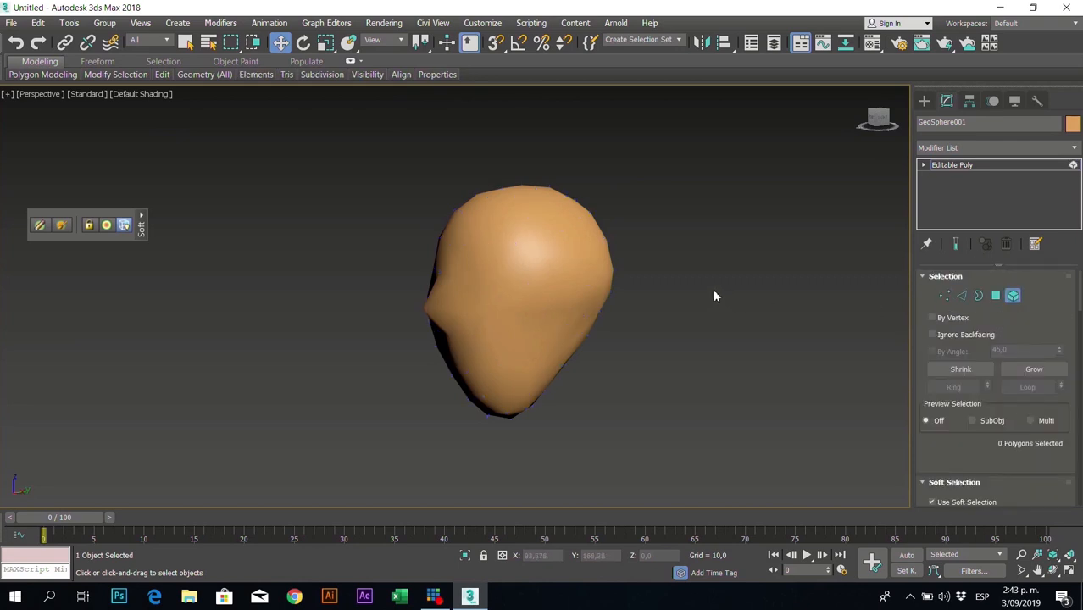
left_click(534, 221)
left_click(134, 95)
left_click(191, 205)
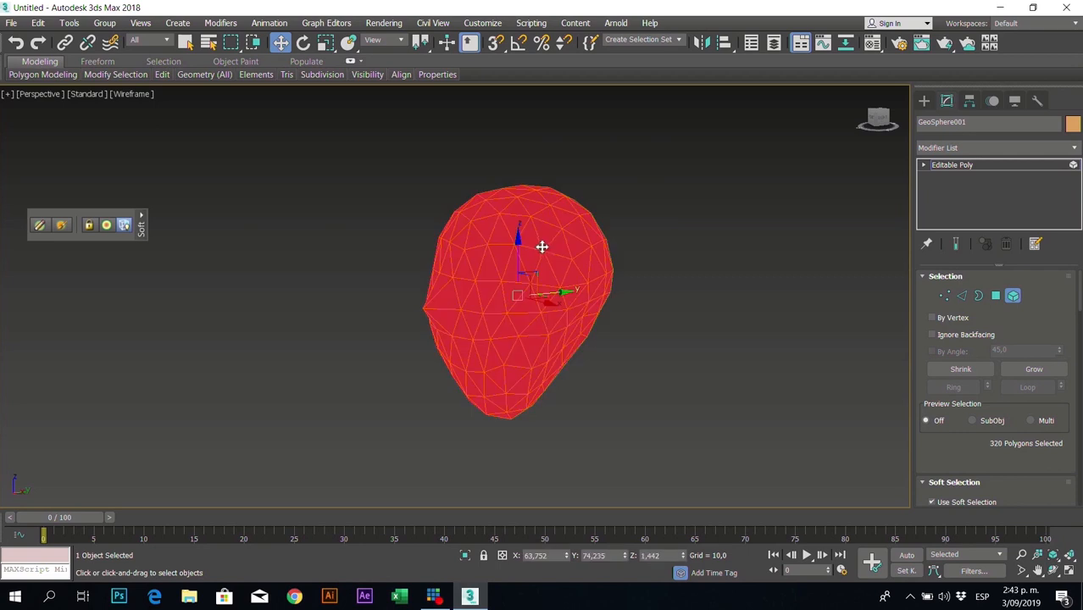
left_click(670, 223)
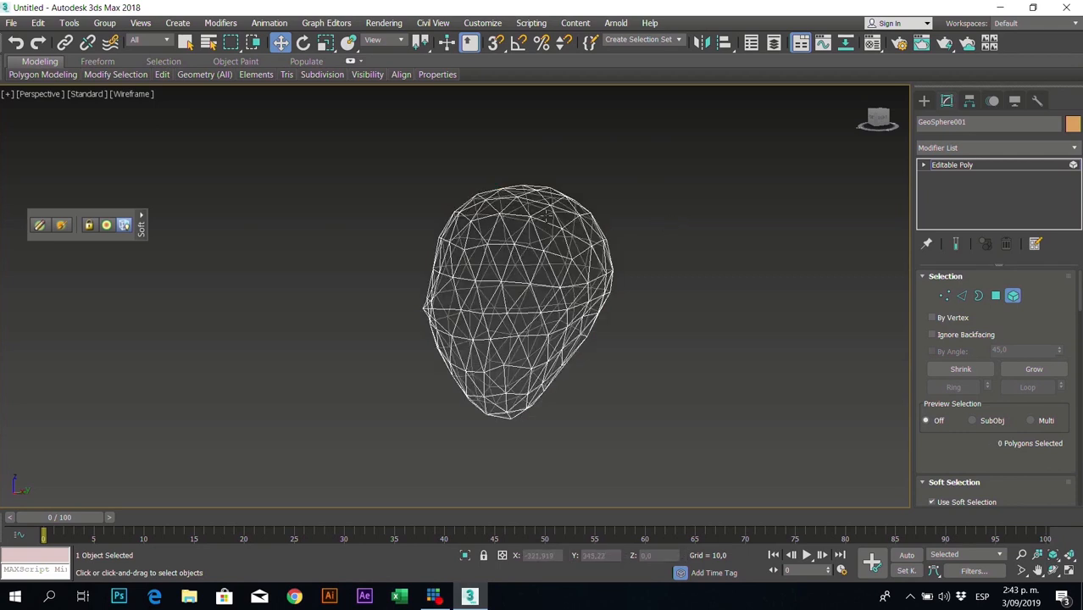
- Apply a TurboSmooth modifier to the head, exit sub-object selection, and deselect the object
scroll(1017, 348, "down", 5)
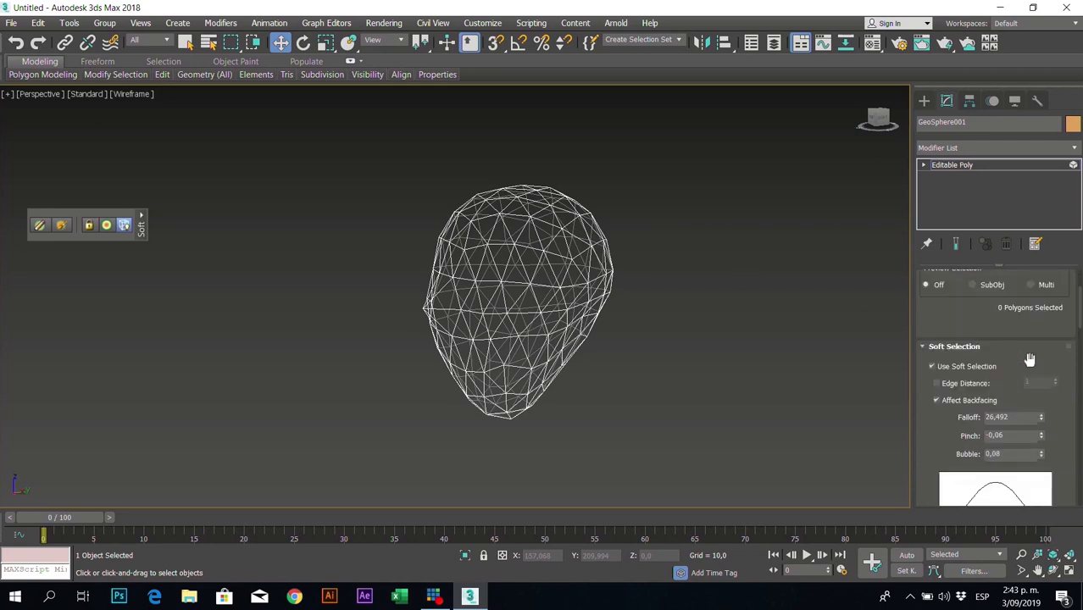
scroll(991, 299, "up", 5)
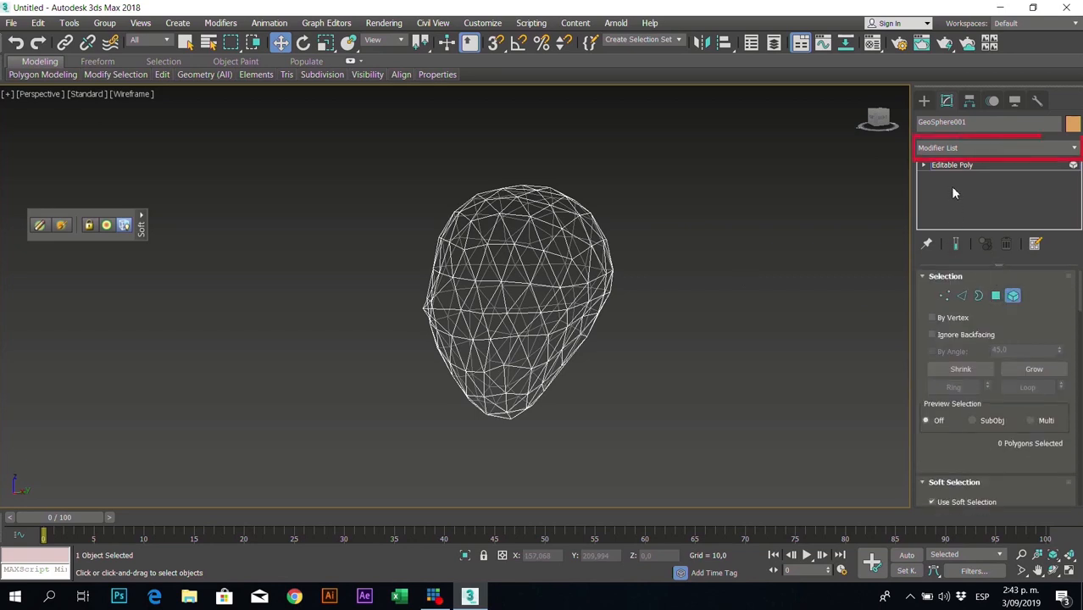
left_click(983, 149)
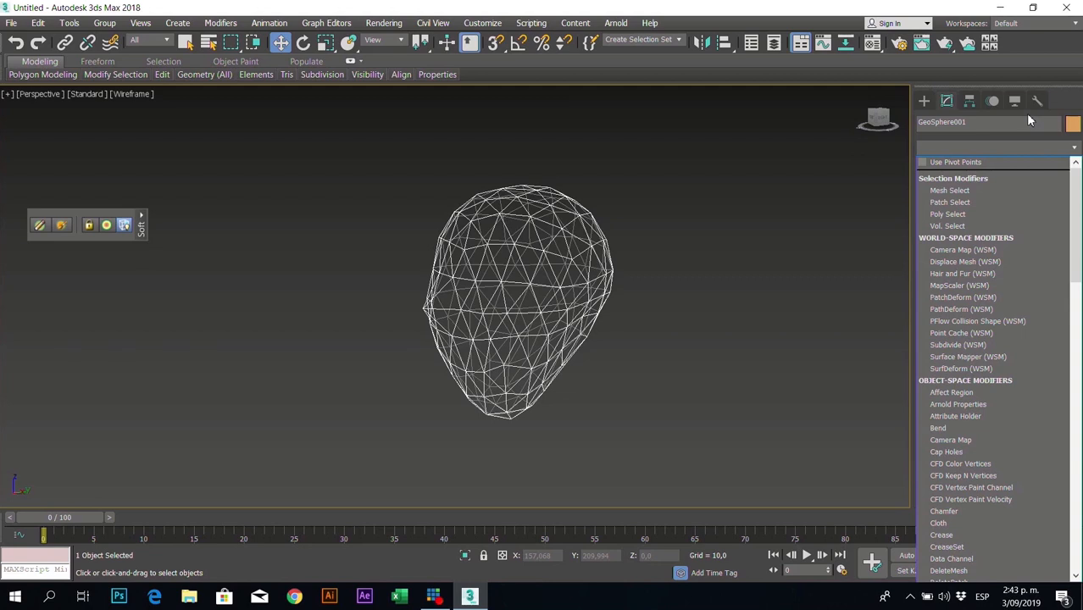
left_click_drag(1073, 216, 1073, 424)
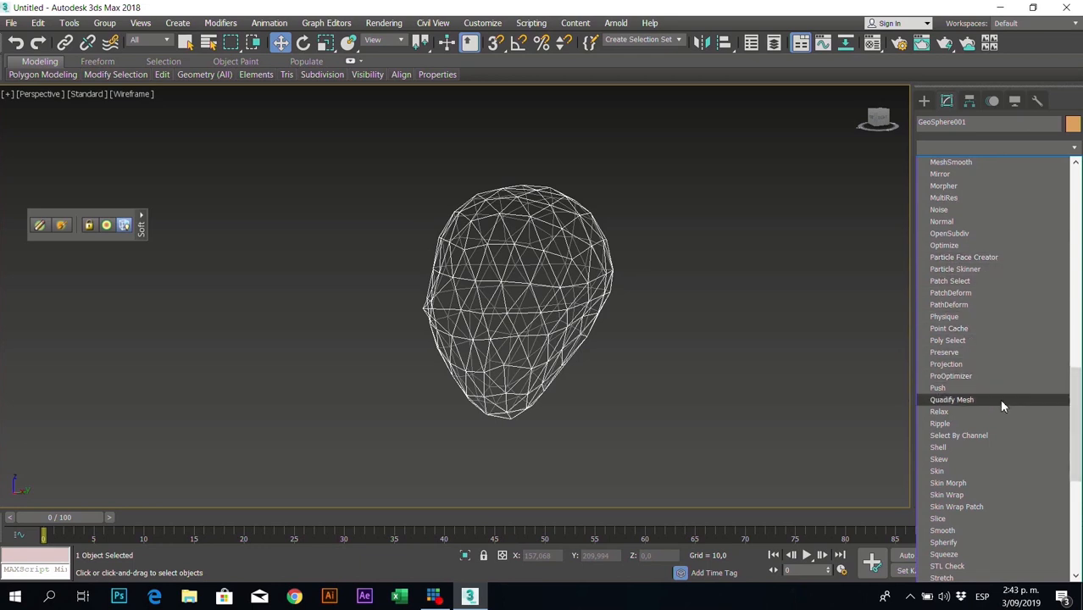
left_click_drag(1075, 409, 1075, 485)
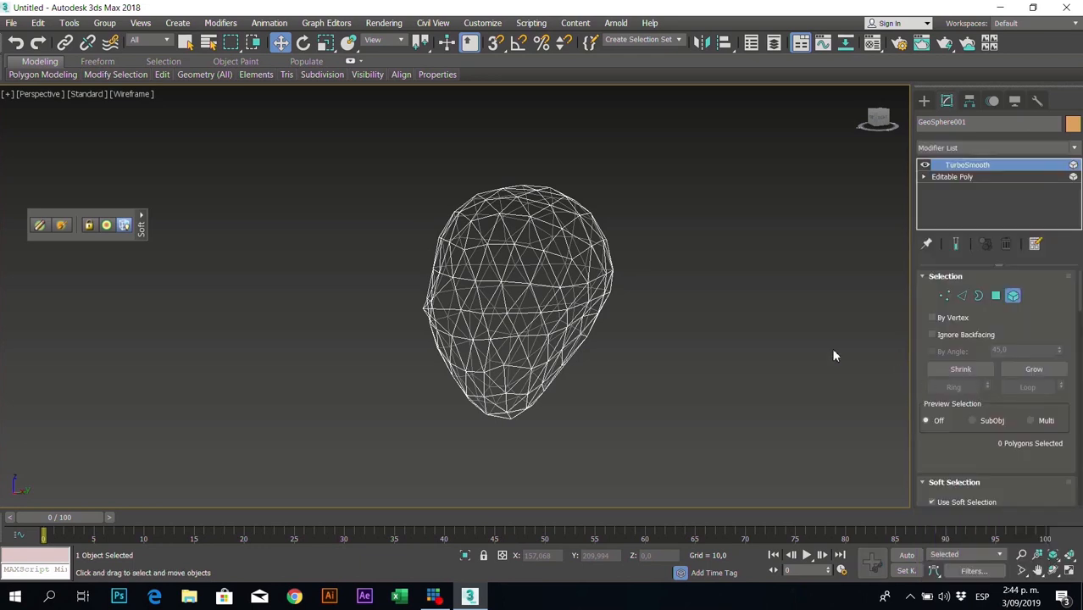
key("ctrl+b")
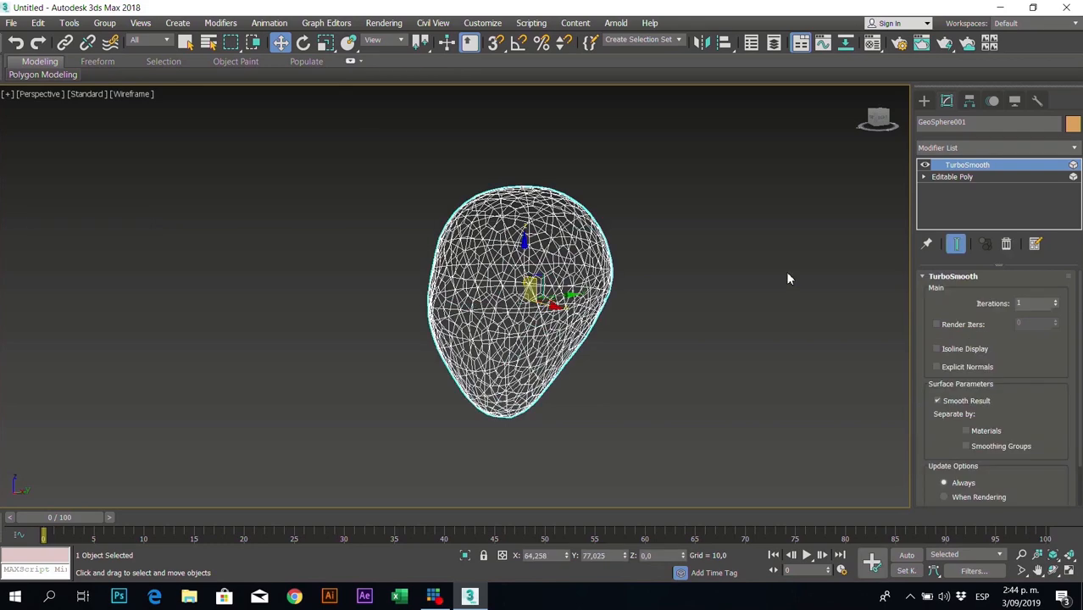
left_click(618, 328)
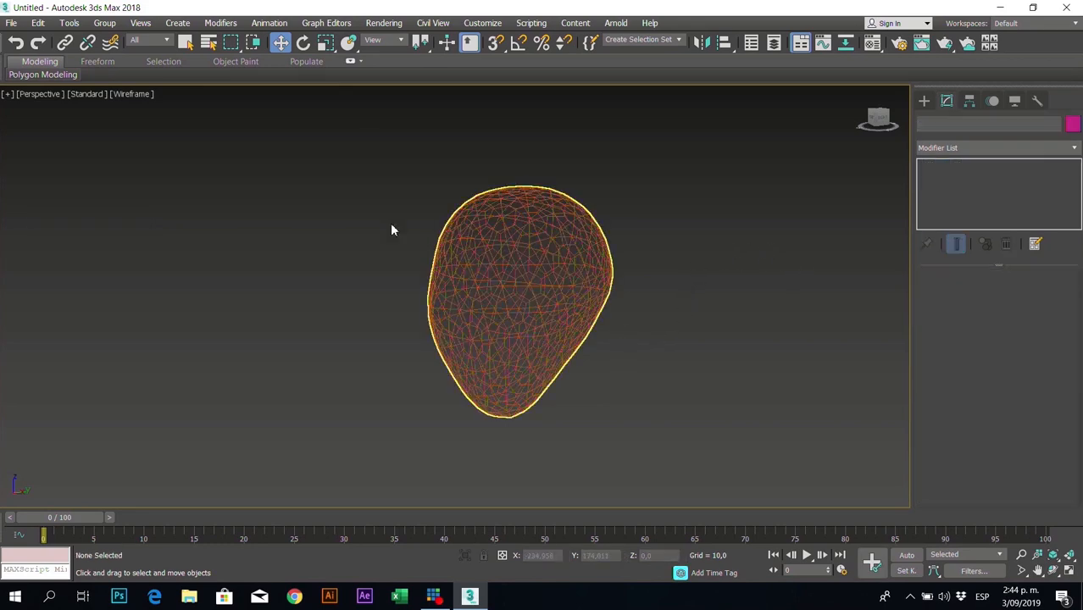
- Display the head with Default Shading and toggle TurboSmooth off and on to compare the surface
left_click(134, 94)
left_click(156, 107)
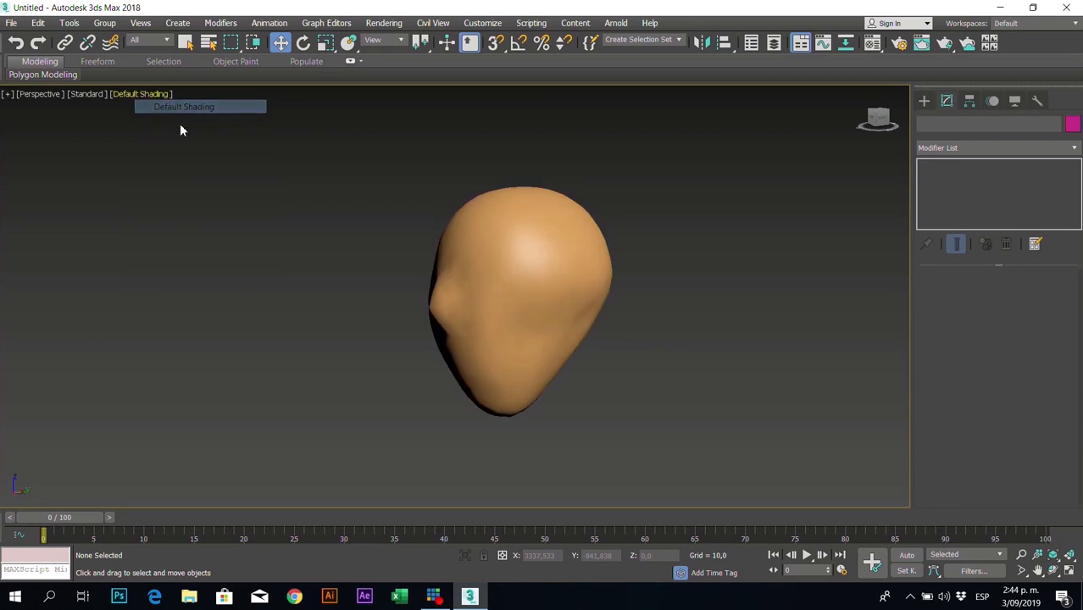
middle_click_drag(599, 306, 667, 315)
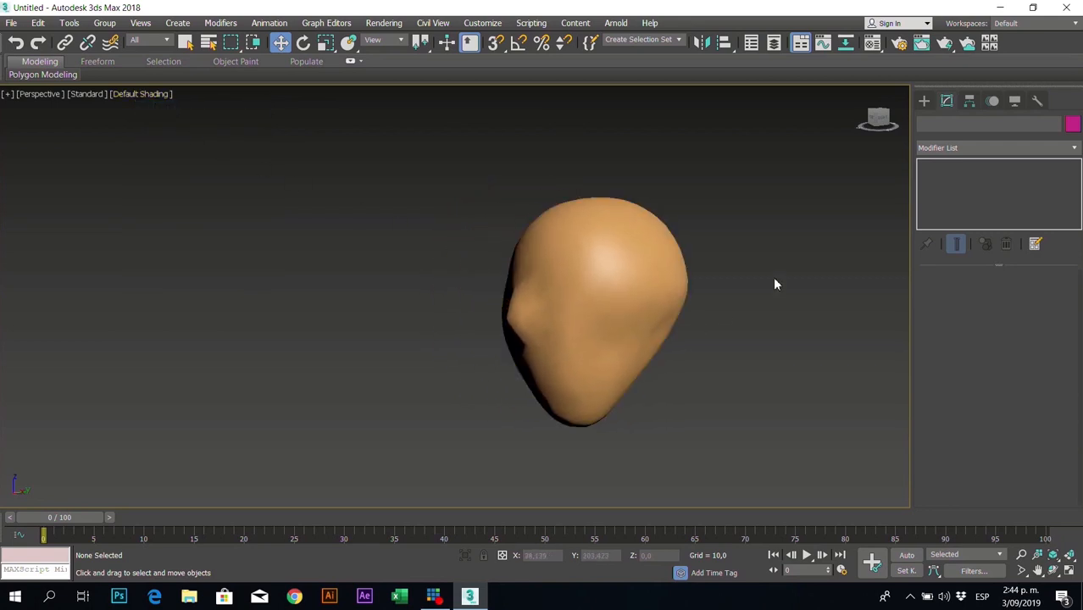
left_click(632, 236)
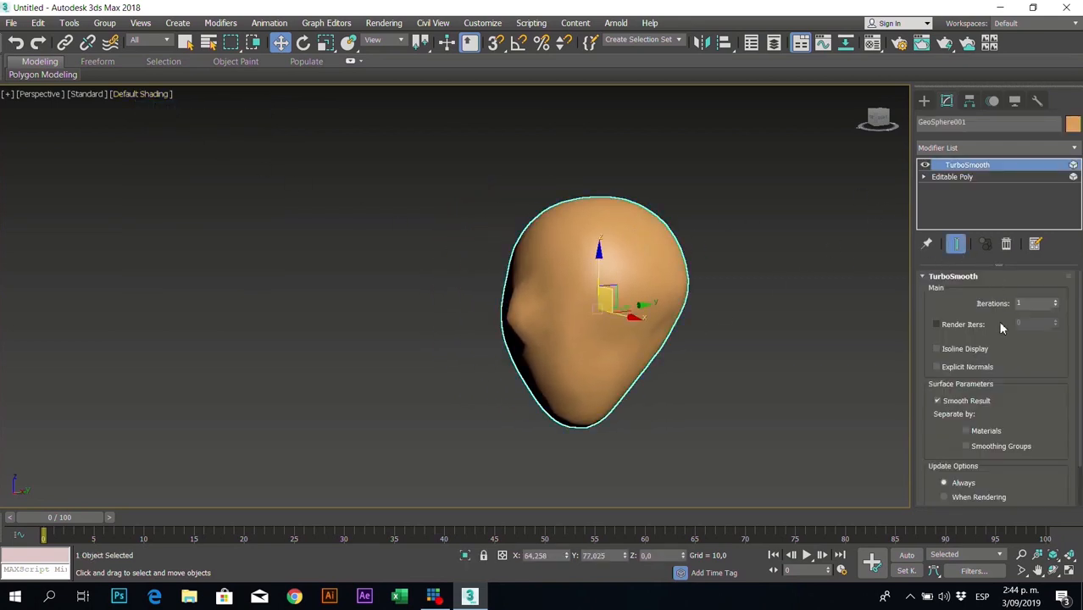
left_click(925, 166)
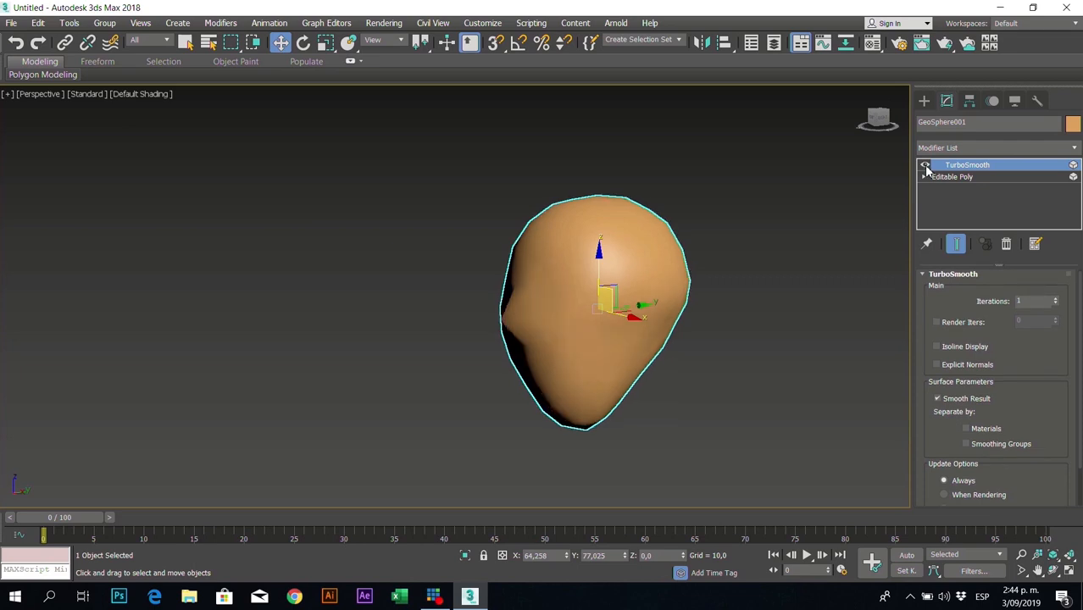
left_click(924, 166)
left_click(925, 165)
left_click(925, 166)
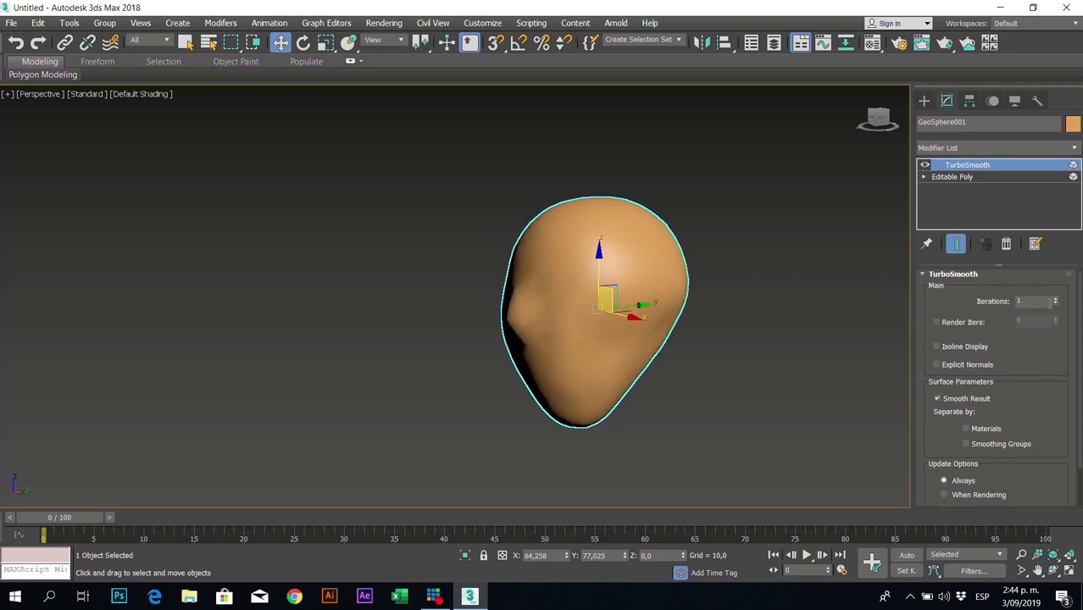
- Display the smoothed head as wireframe and raise the TurboSmooth iterations to 3 to examine the mesh density
left_click(145, 95)
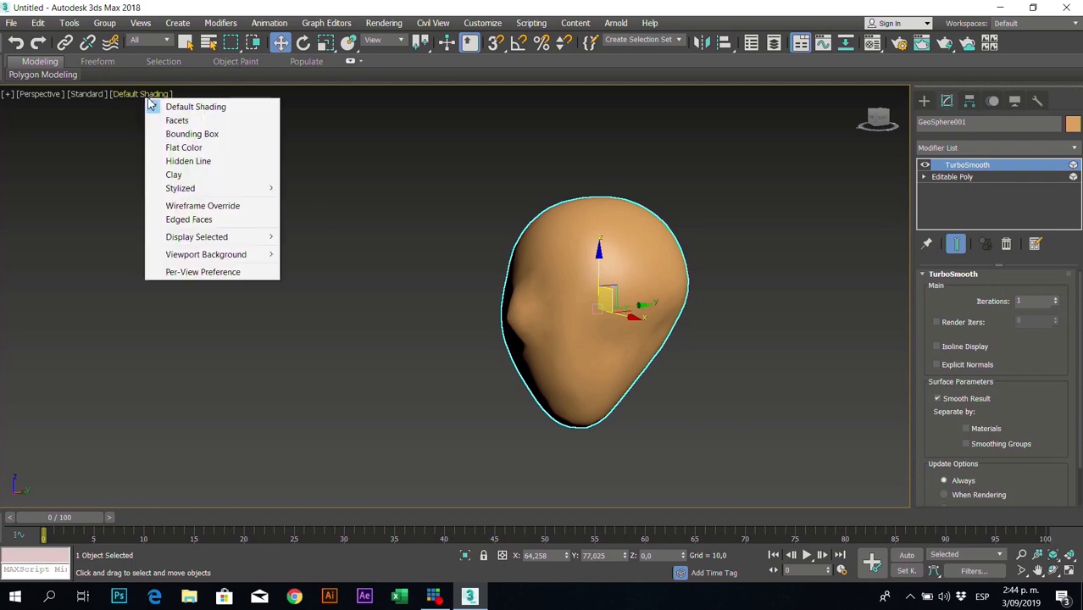
left_click(217, 214)
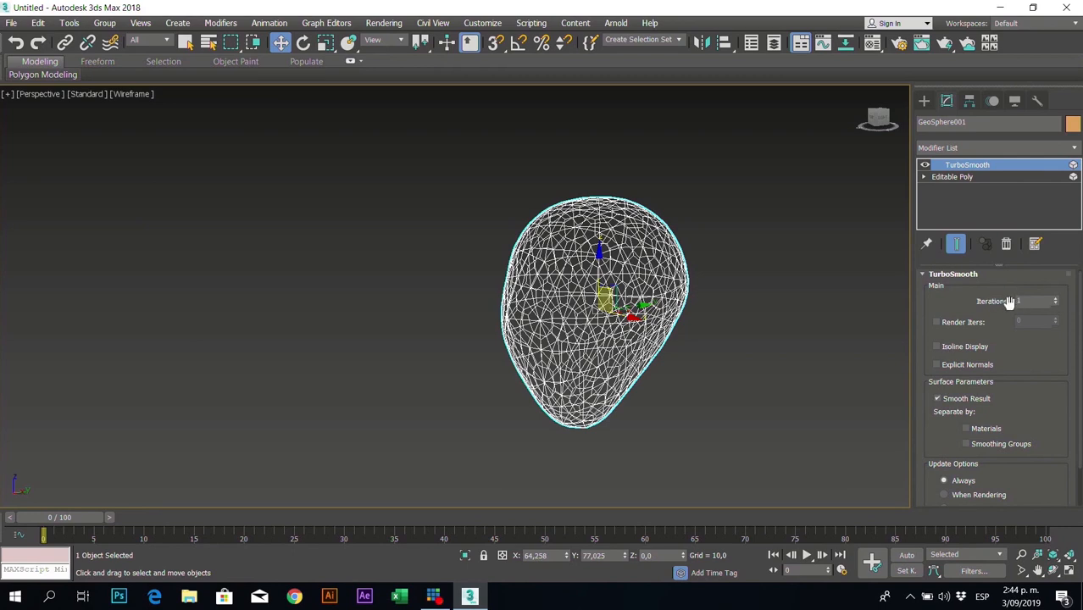
left_click(1055, 300)
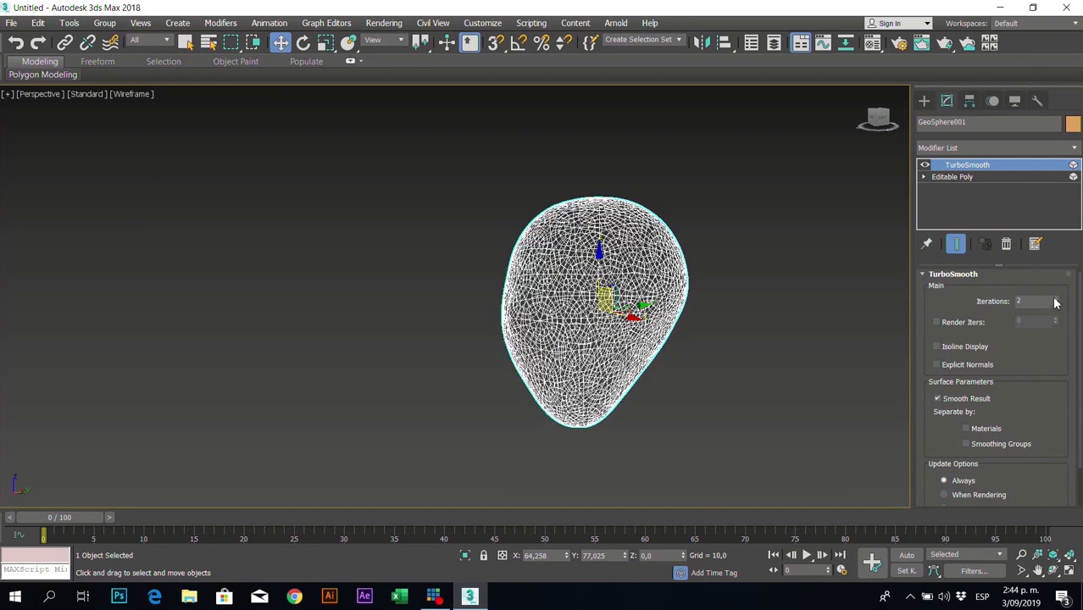
left_click(1055, 298)
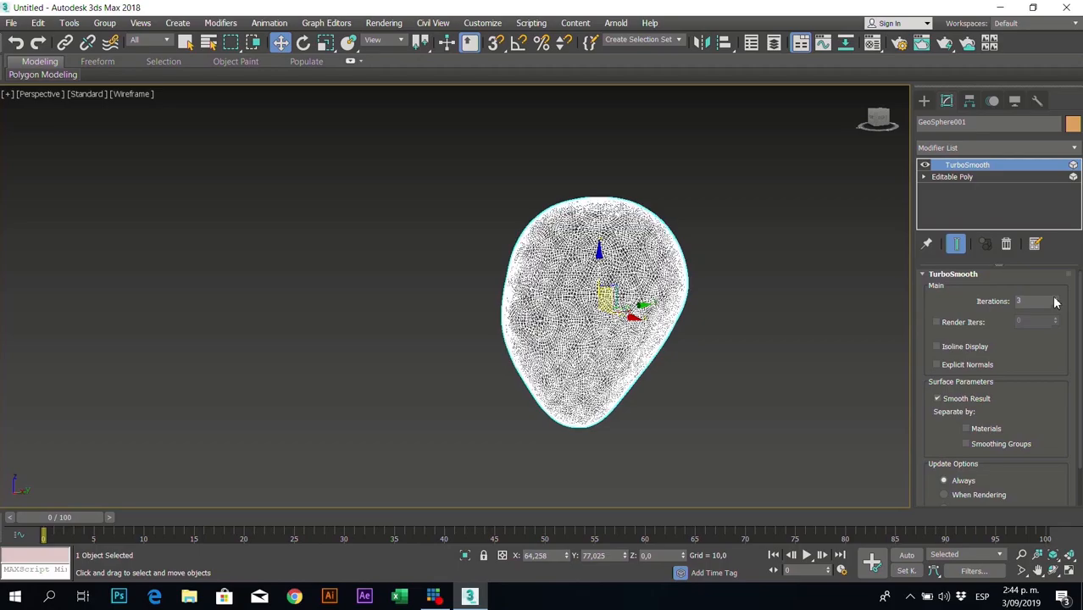
scroll(582, 296, "up", 6)
scroll(520, 287, "down", 5)
scroll(521, 286, "up", 4)
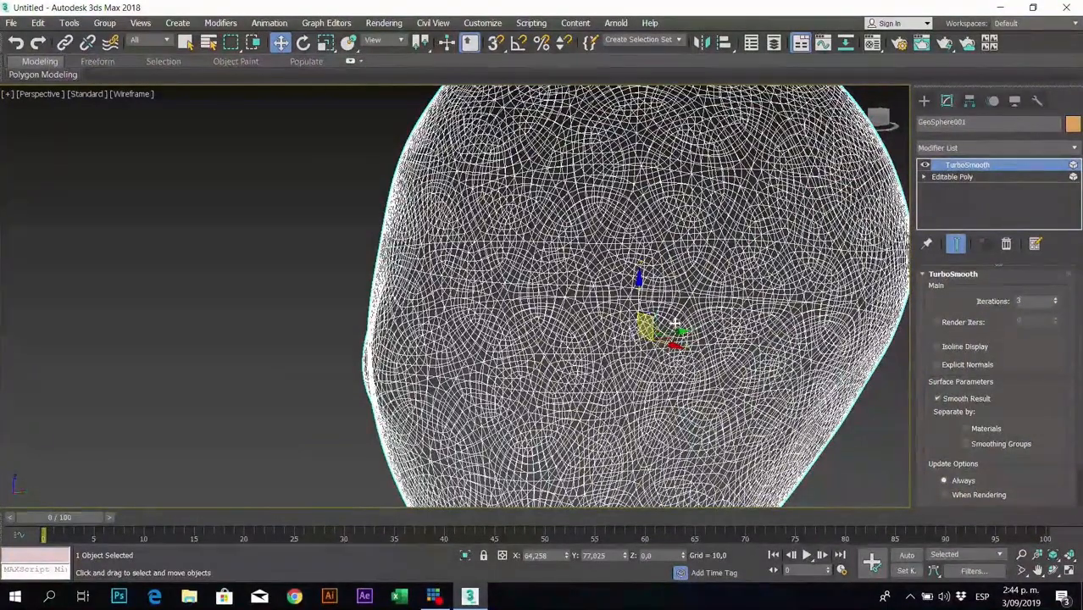
scroll(633, 276, "down", 2)
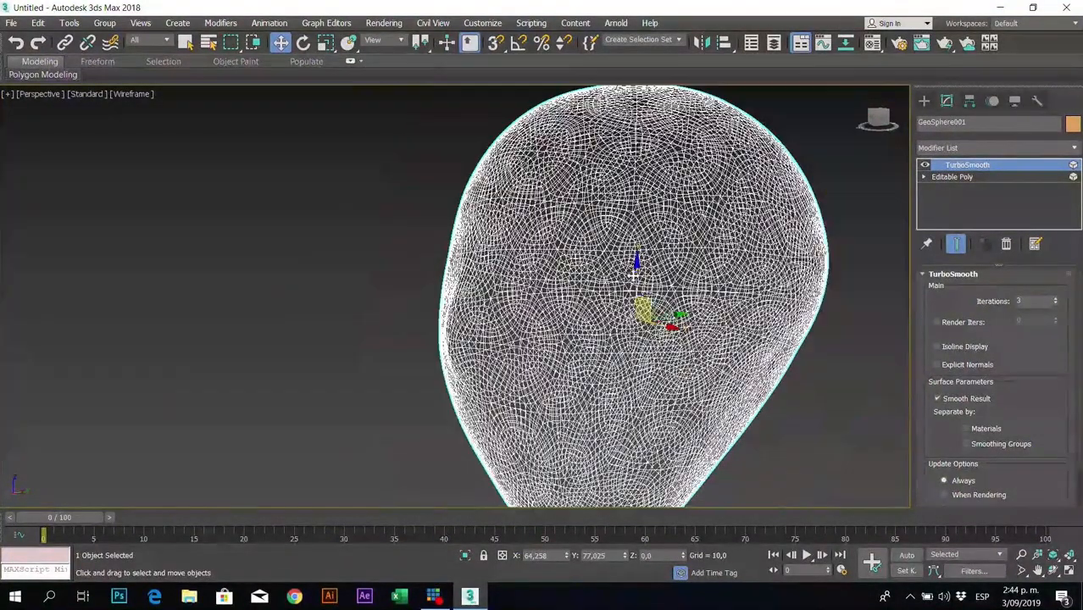
middle_click_drag(718, 254, 626, 222)
scroll(626, 232, "down", 2)
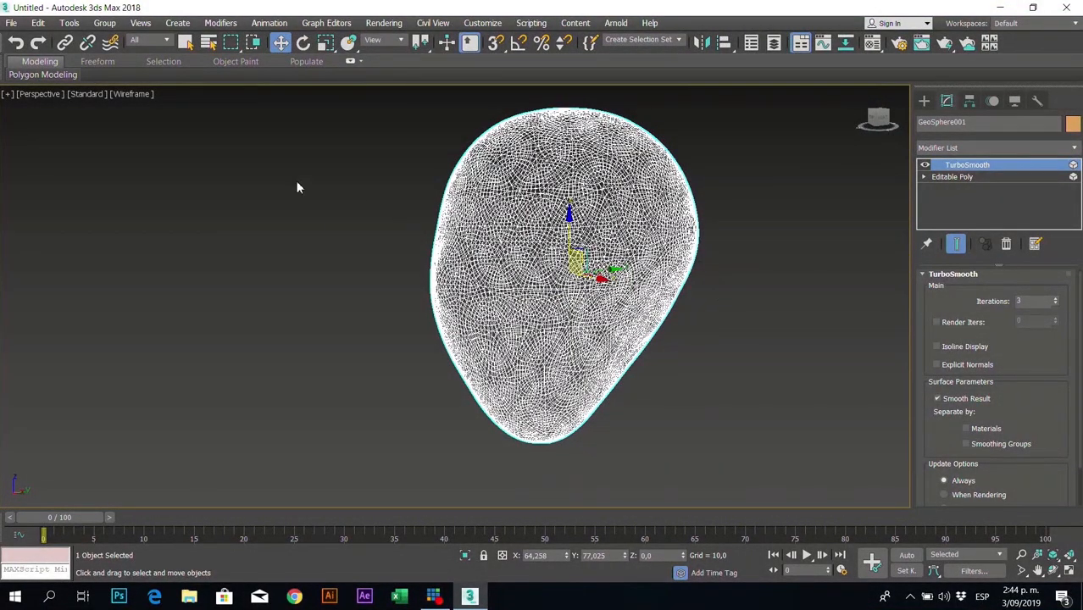
- Set the TurboSmooth iterations to 2 and return to the Editable Poly level of the head
left_click(1056, 305)
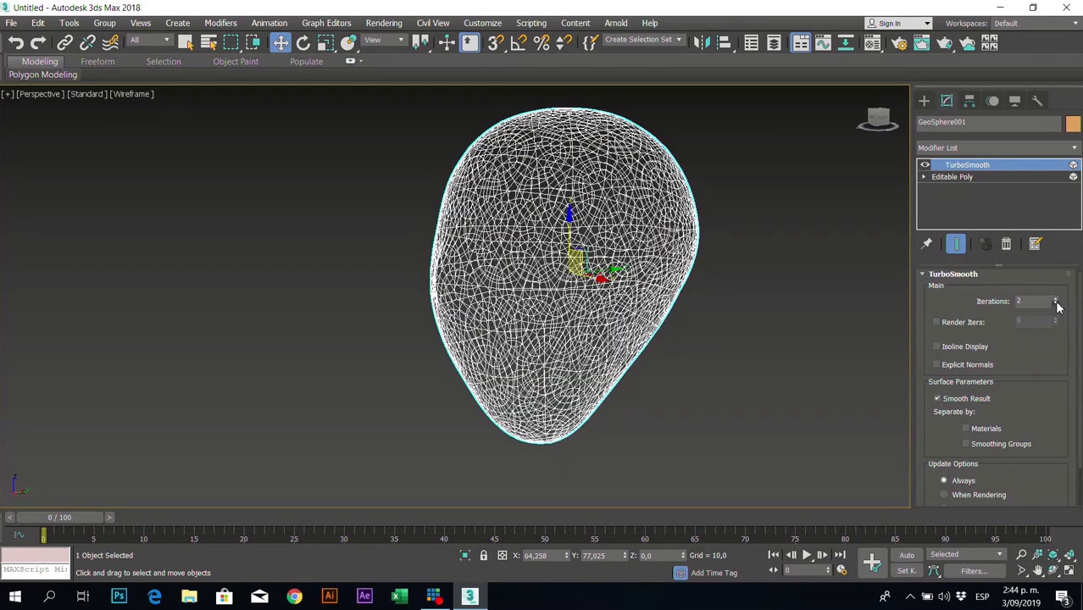
left_click(764, 313)
left_click(666, 229)
left_click(940, 178)
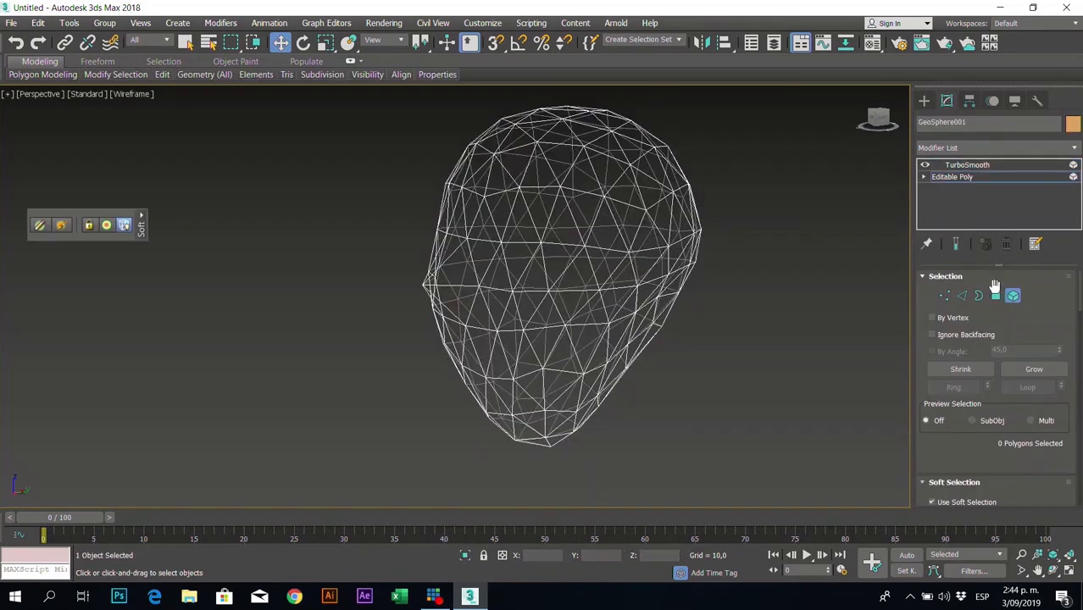
- Select three vertices at the back of the head in vertex mode with Soft Selection, and return to the TurboSmooth level
left_click(944, 295)
left_click_drag(678, 220, 689, 241)
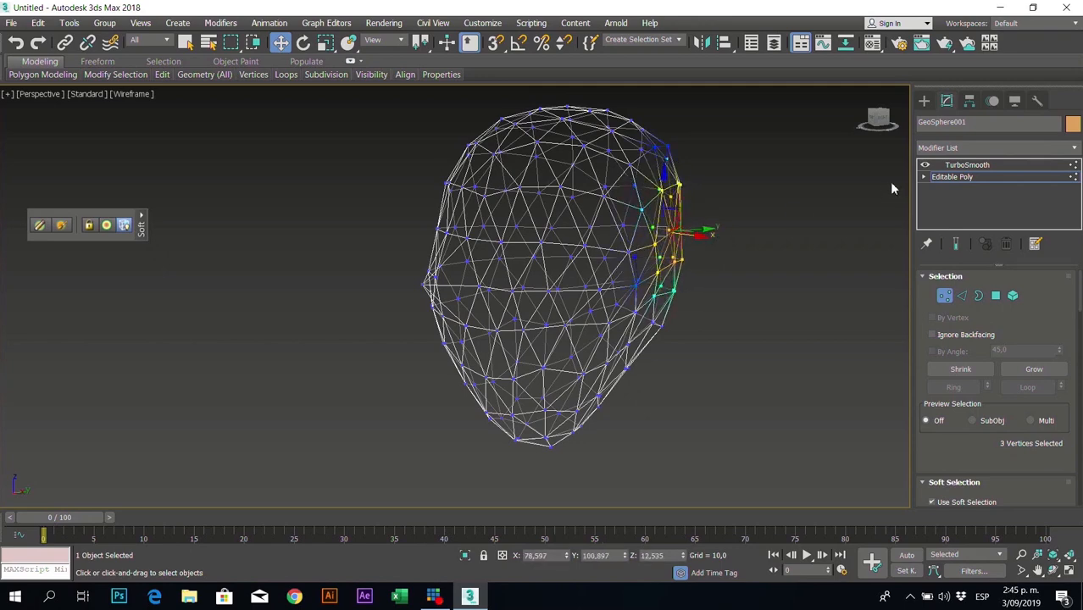
left_click(969, 165)
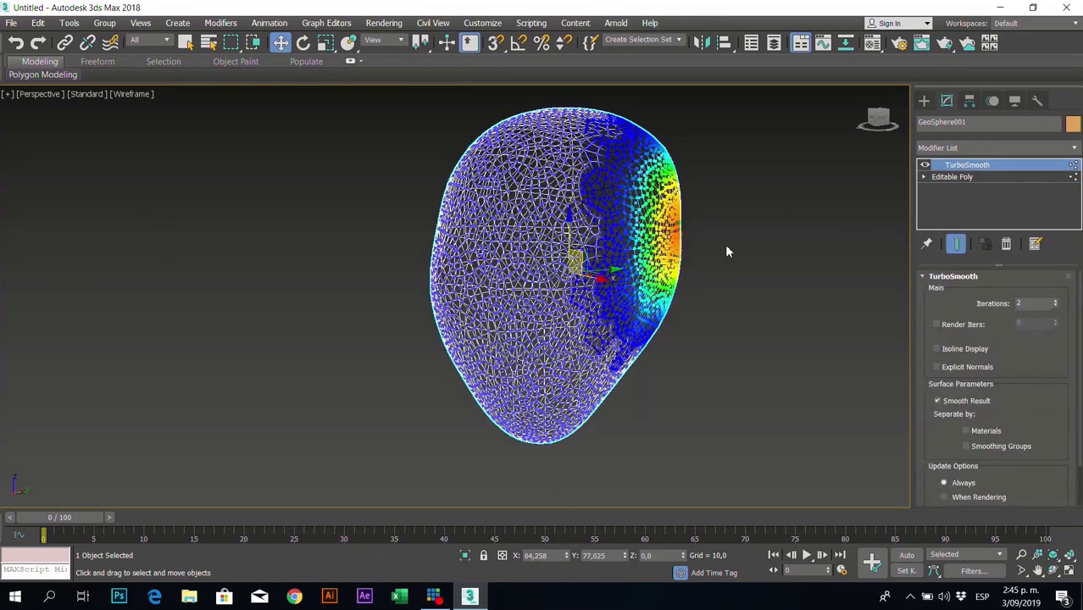
- Move the whole smoothed head about 3.3 units in the negative X direction and deselect it
left_click_drag(604, 281, 597, 280)
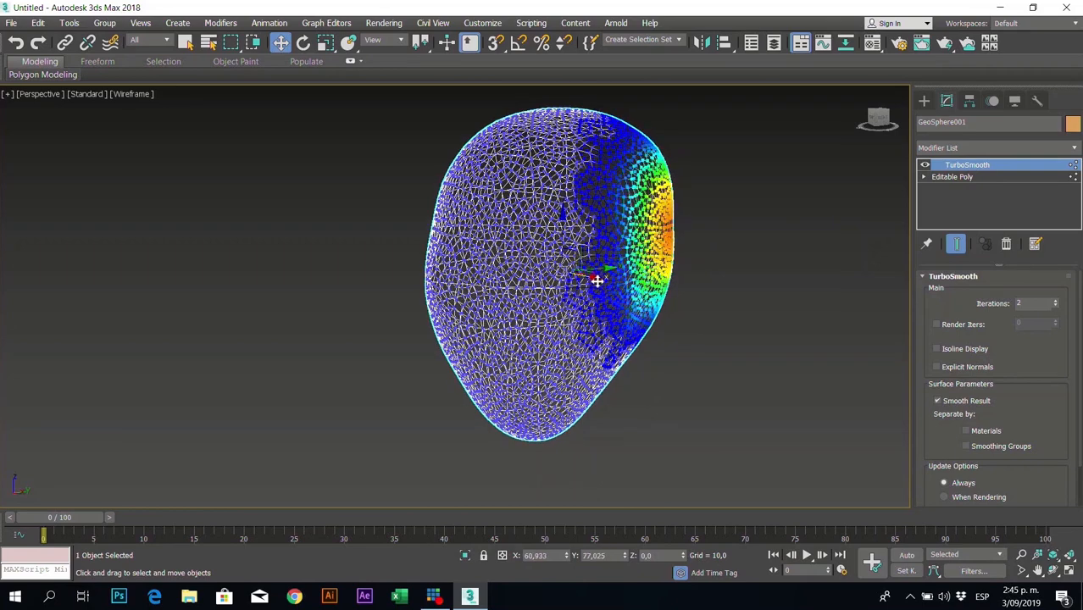
left_click(733, 231)
scroll(575, 245, "down", 4)
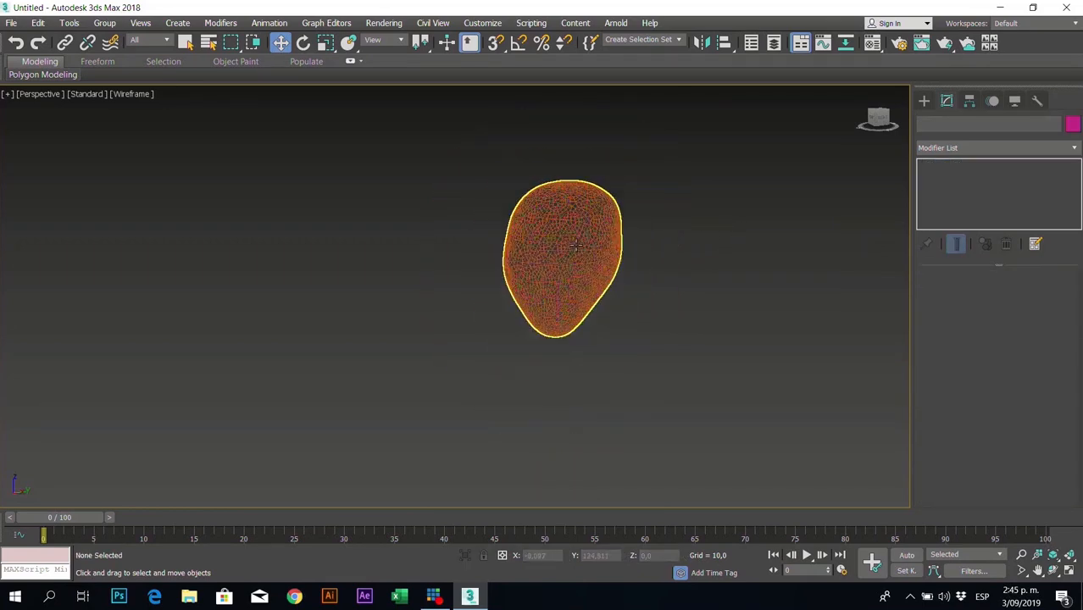
scroll(568, 246, "up", 4)
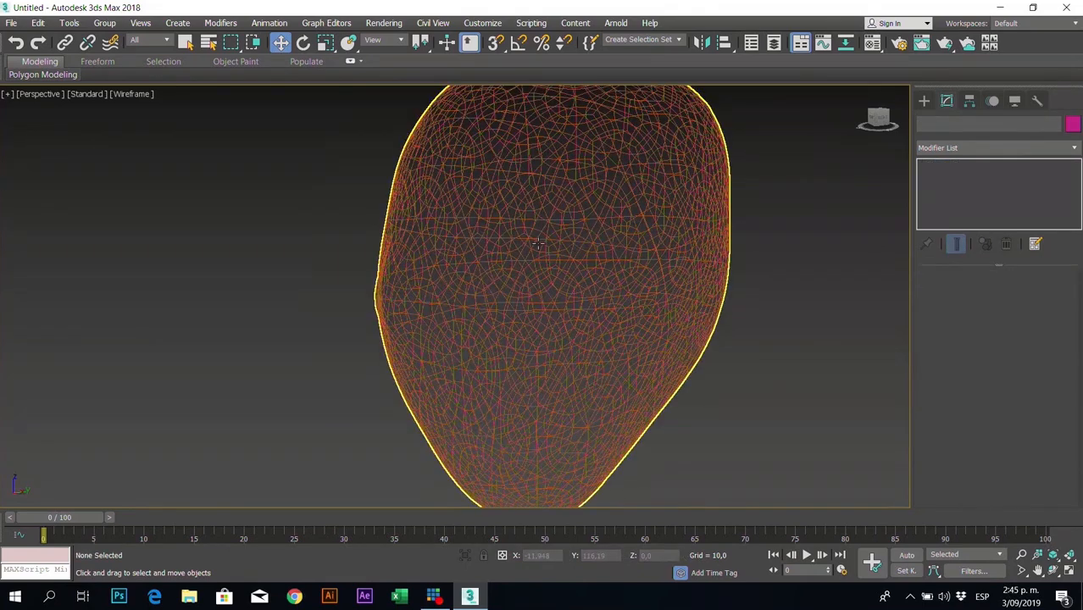
scroll(543, 243, "up", 3)
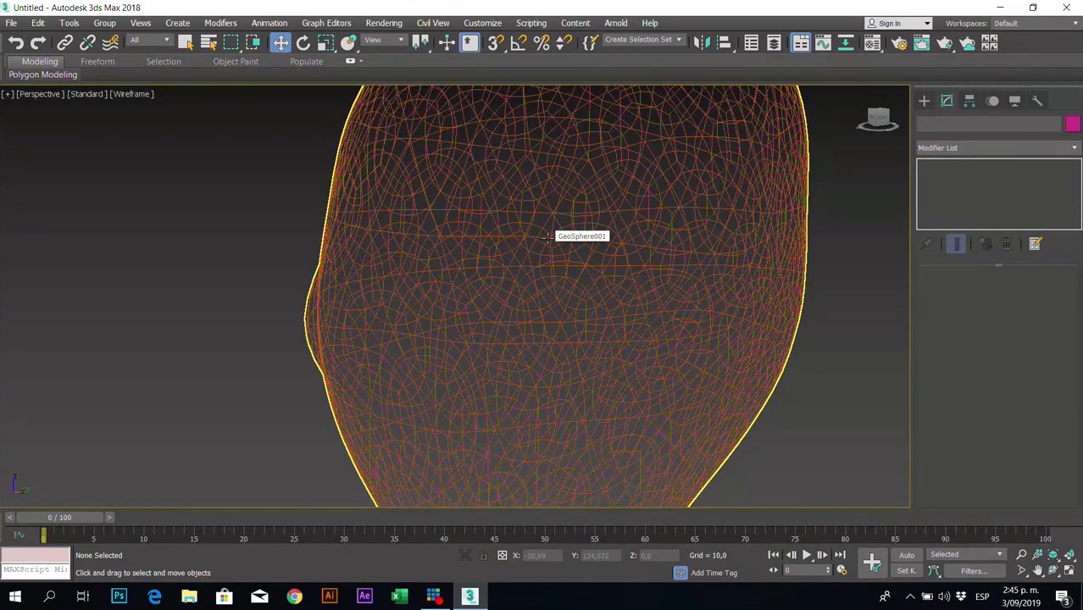